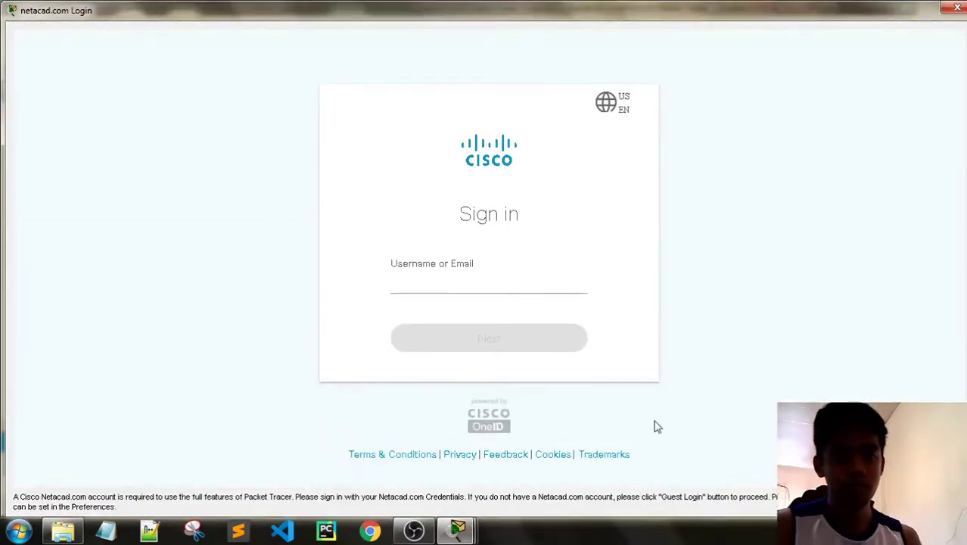
# Sign in to the Netacad login with the account e-mail, then enter the password
pyautogui.click(424, 280)
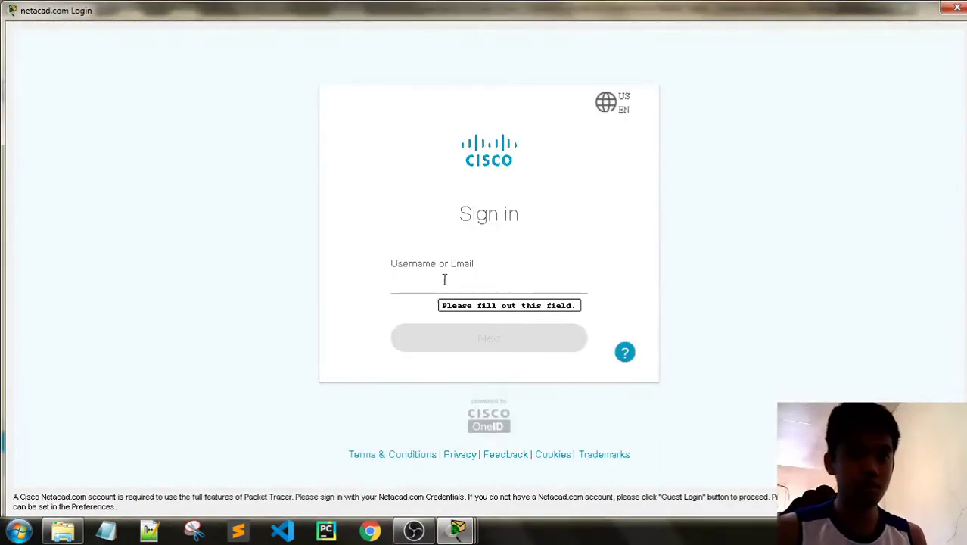
pyautogui.click(445, 279)
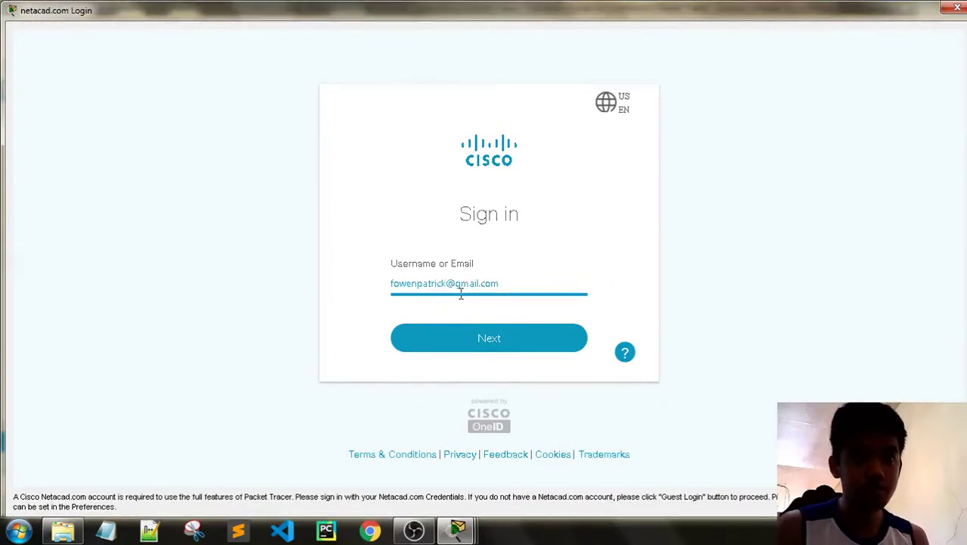
pyautogui.click(475, 320)
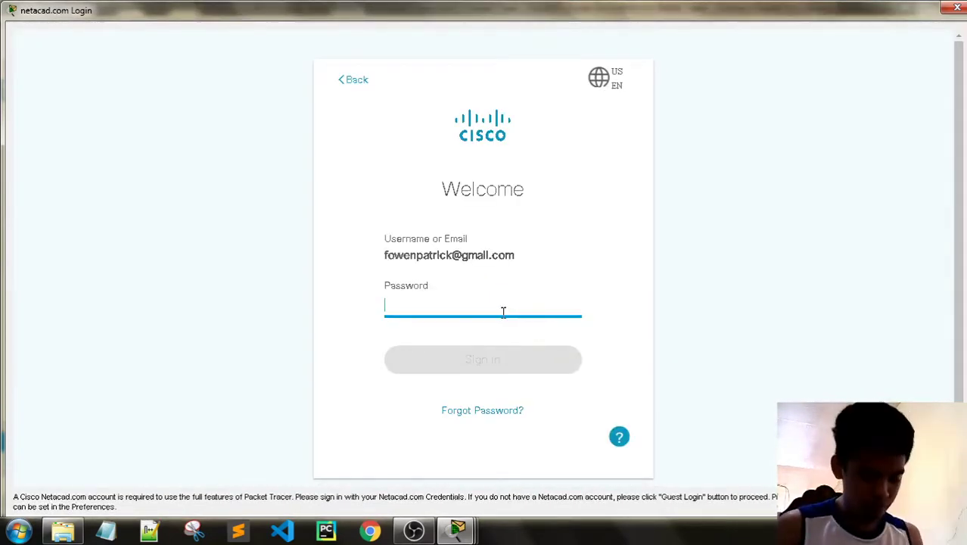
pyautogui.write('•••••••••••')
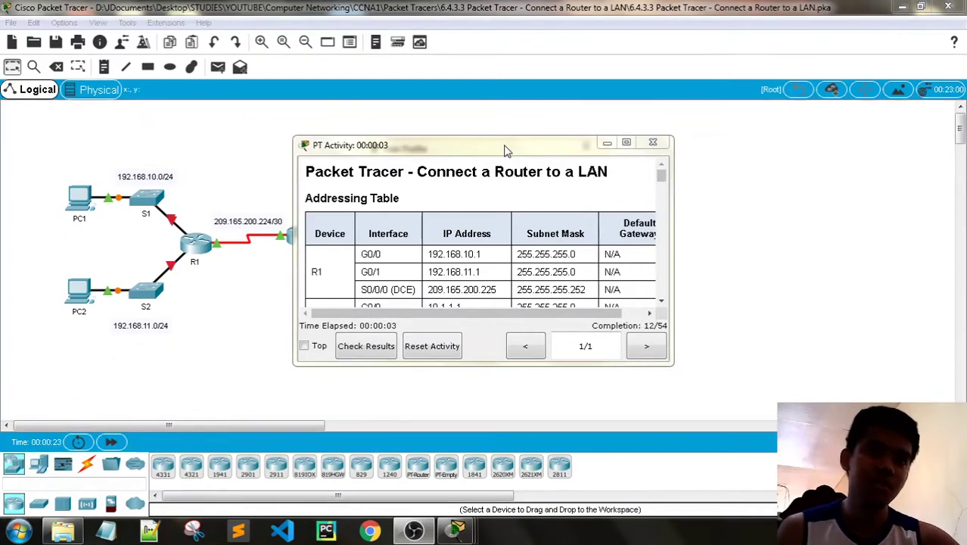
# Save the user's full name and e-mail in User Profile and accept the activity reset
pyautogui.moveTo(457, 530)
pyautogui.click(428, 473)
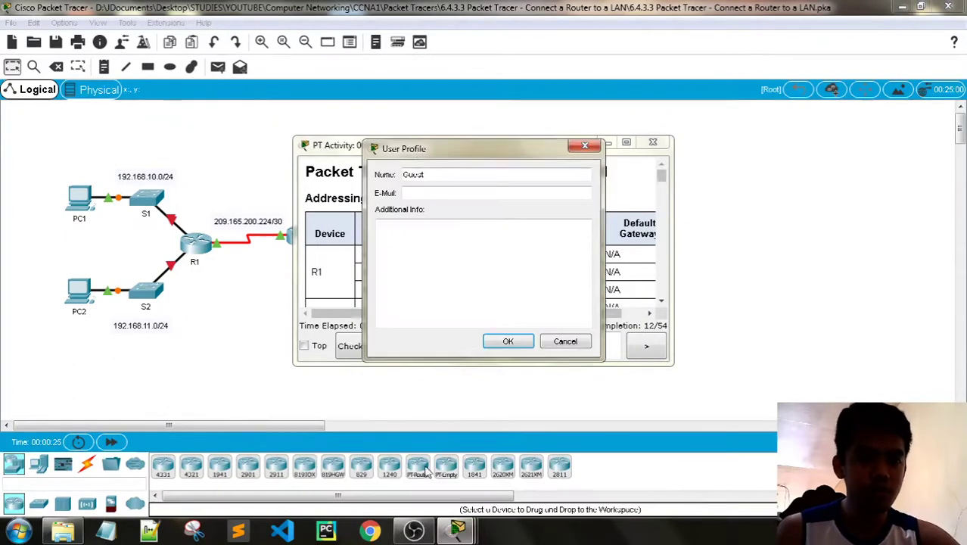
pyautogui.write('Owen ')
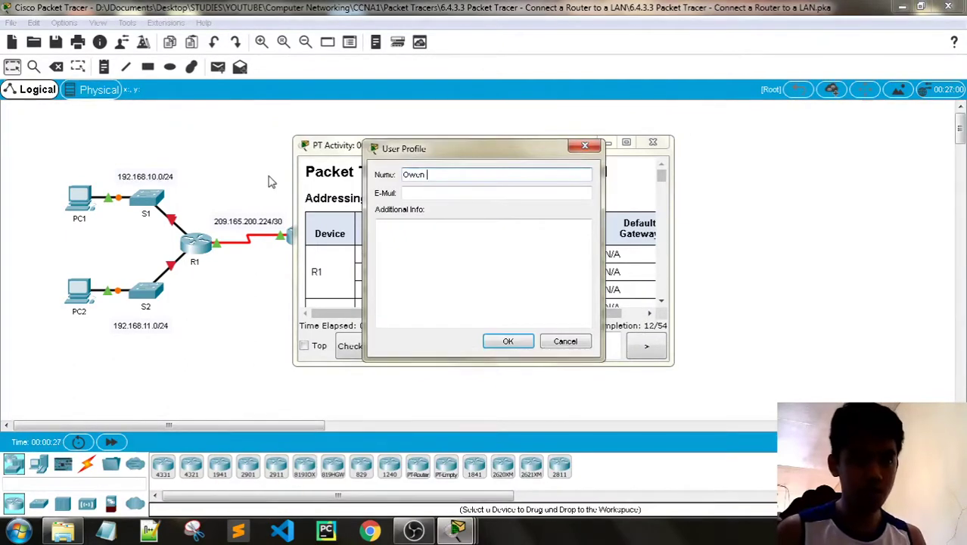
pyautogui.write('Patrick F. ')
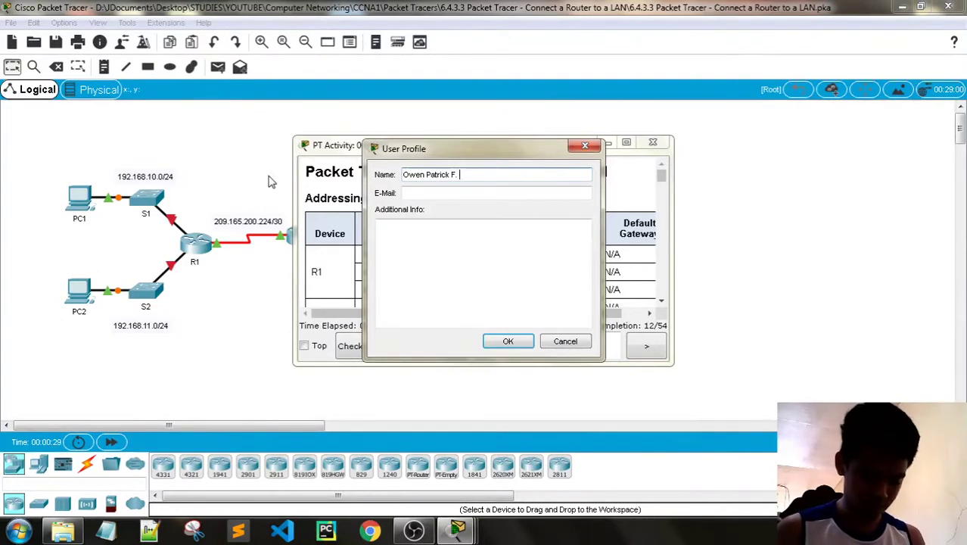
pyautogui.write('Fuluc')
pyautogui.press('BackSpace')
pyautogui.press('BackSpace')
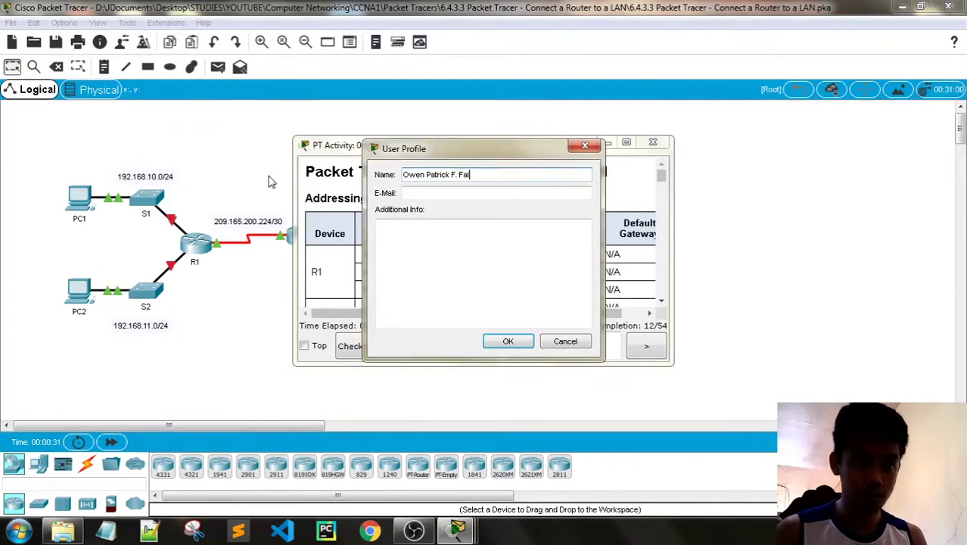
pyautogui.write('cual')
pyautogui.write('n')
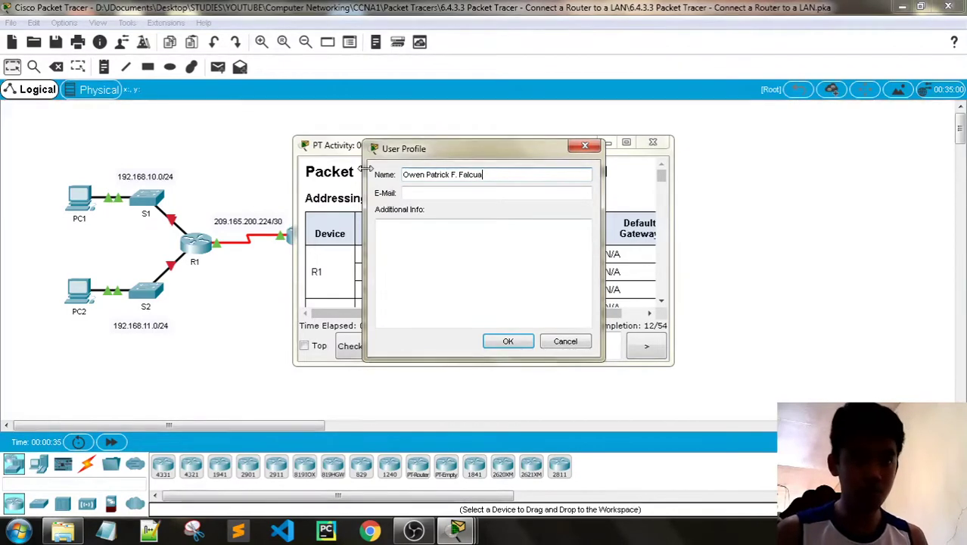
pyautogui.press('BackSpace')
pyautogui.write('lan')
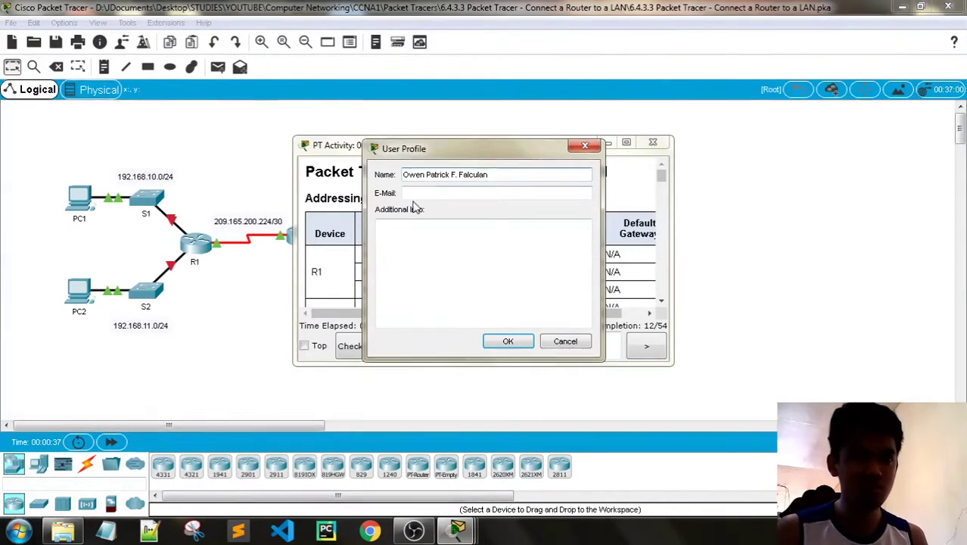
pyautogui.click(417, 193)
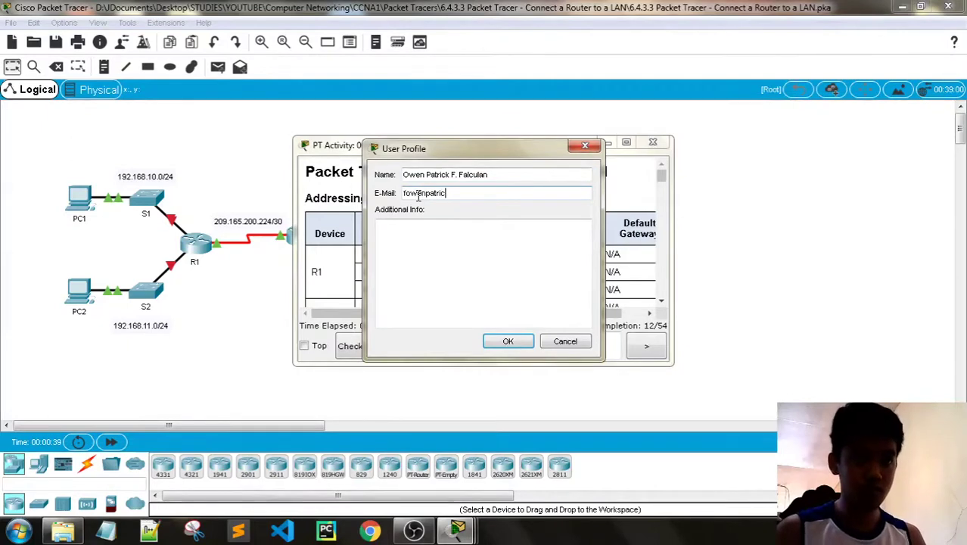
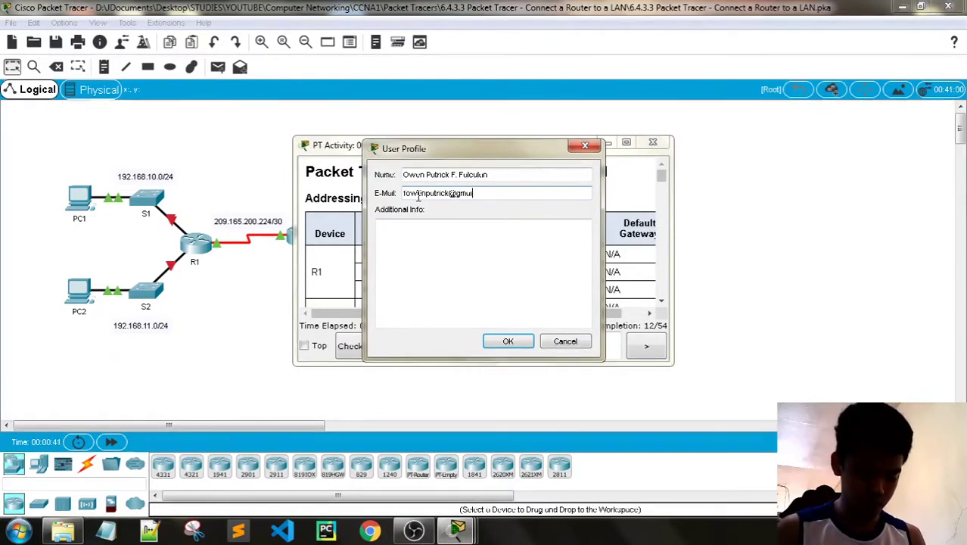
pyautogui.click(509, 341)
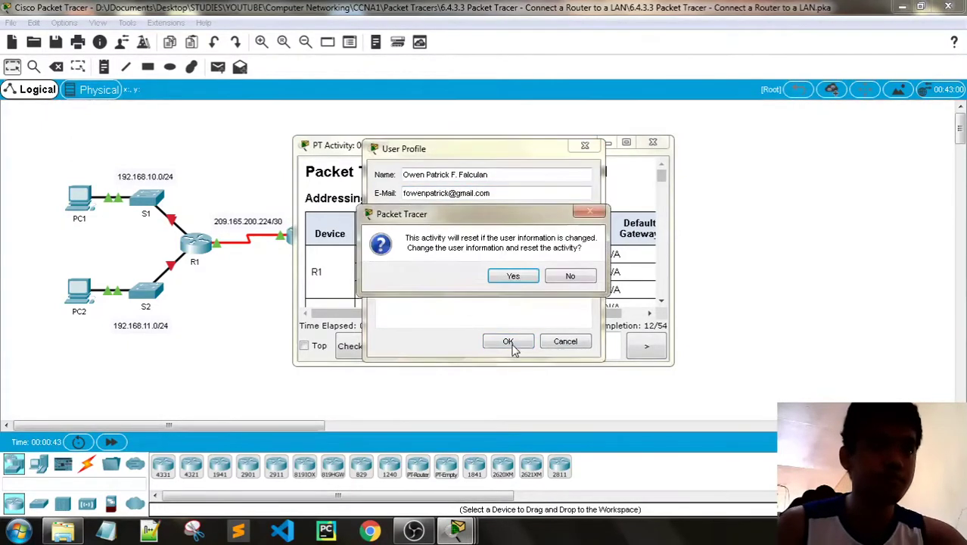
pyautogui.click(523, 277)
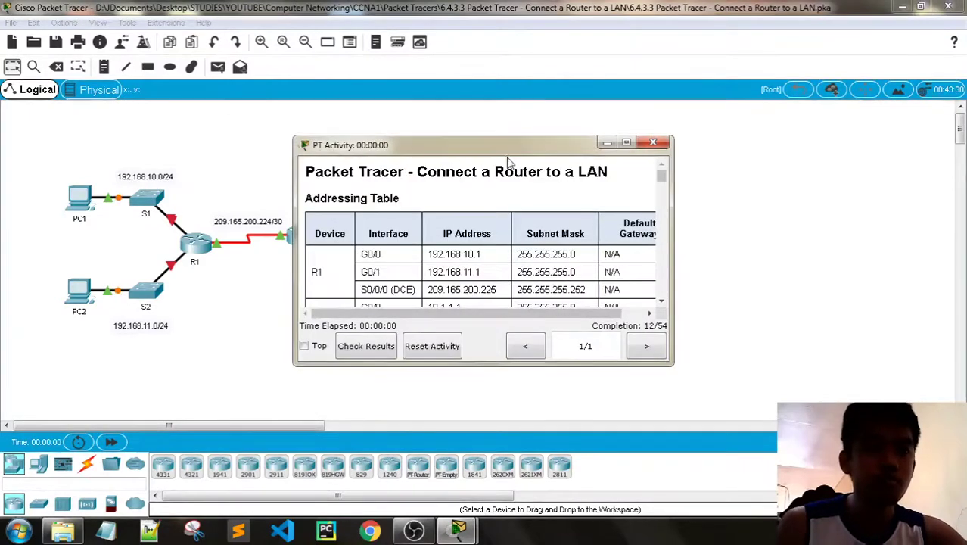
# Move the activity instructions to the top-right and browse back to the Packet Tracers folder
pyautogui.moveTo(503, 147); pyautogui.dragTo(776, 19)
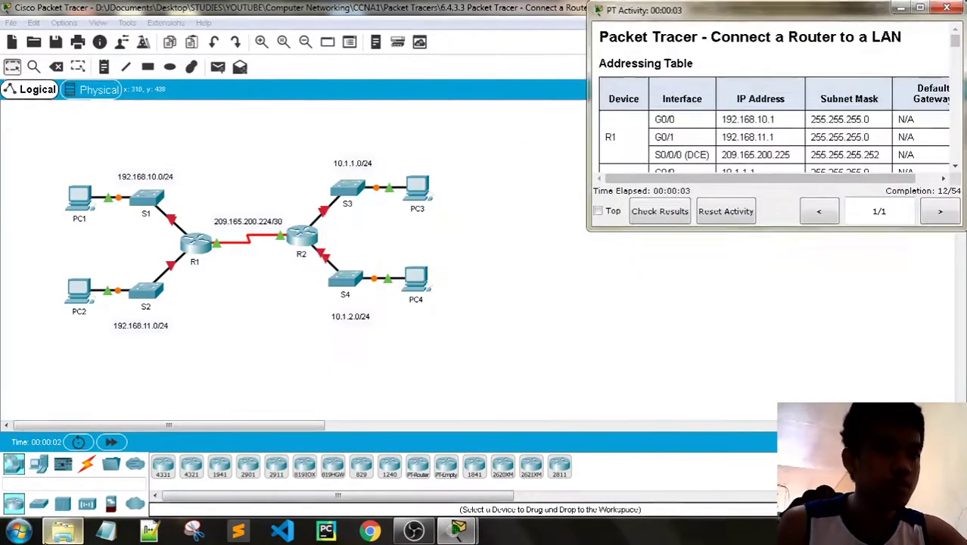
pyautogui.click(63, 530)
pyautogui.click(9, 27)
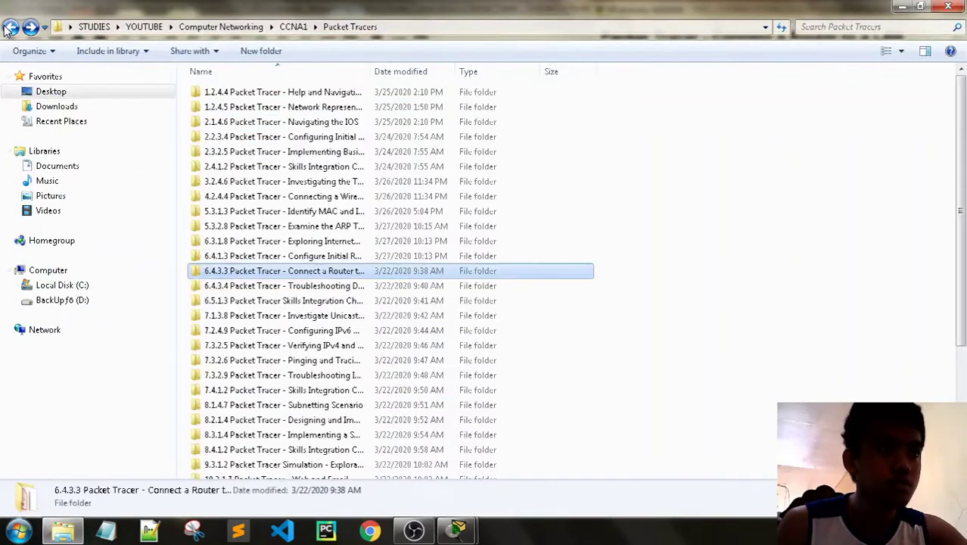
pyautogui.doubleClick(328, 304)
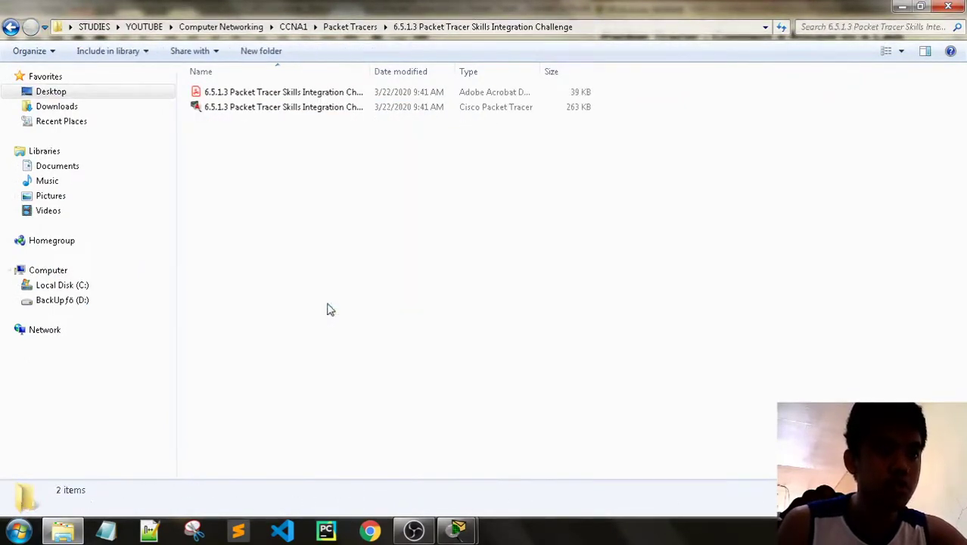
pyautogui.click(12, 27)
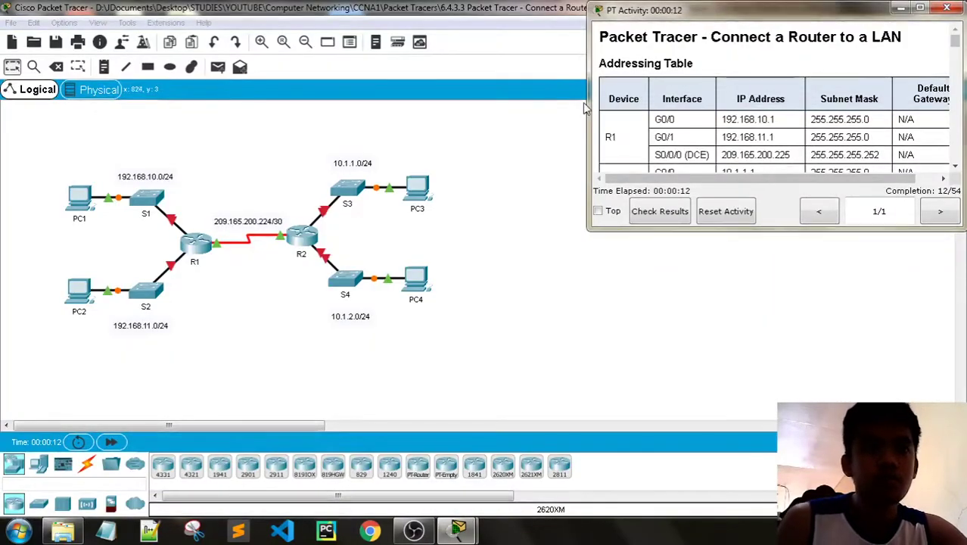
# Widen the instructions window leftward and stretch it taller to reveal the R2 and PC addressing rows
pyautogui.moveTo(586, 101); pyautogui.dragTo(470, 101)
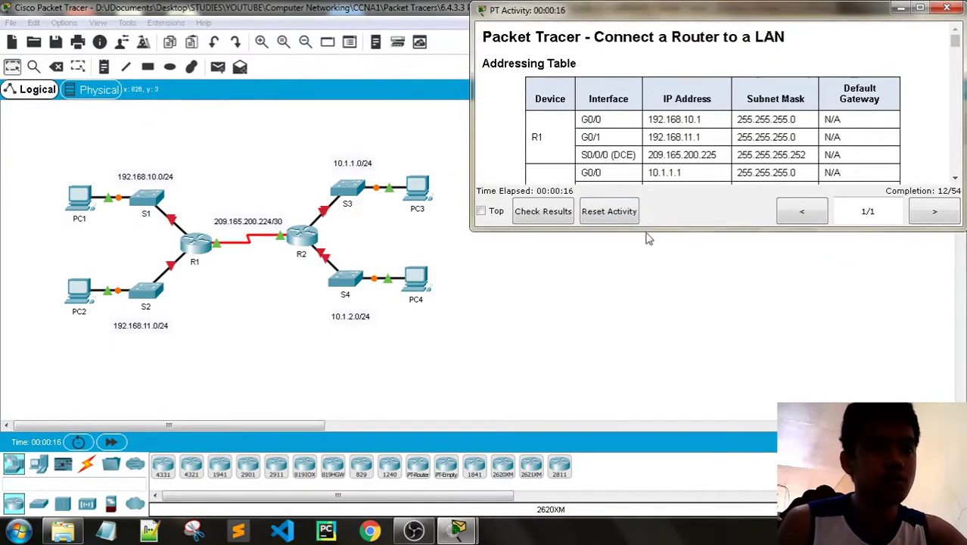
pyautogui.moveTo(664, 232); pyautogui.dragTo(666, 295)
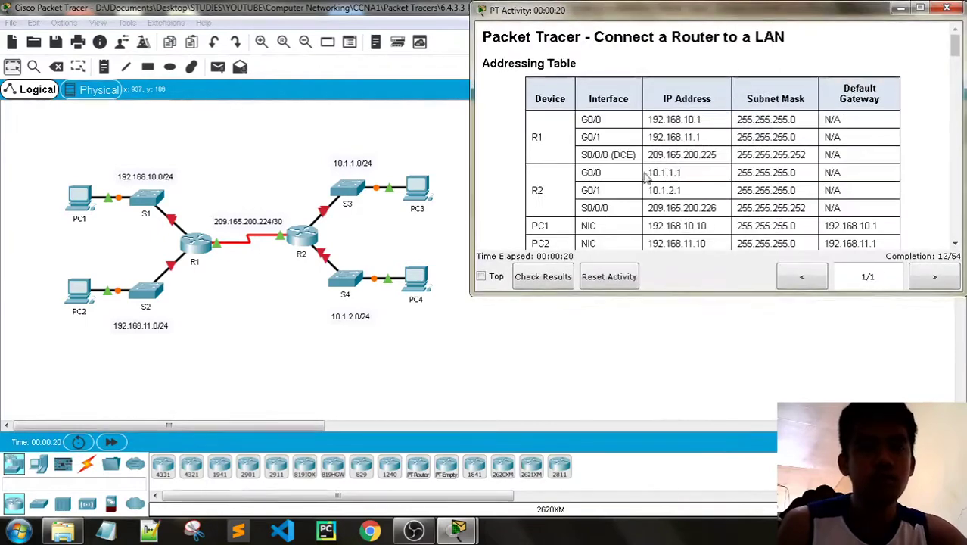
pyautogui.scroll(-2, 609, 130)
pyautogui.scroll(2, 610, 130)
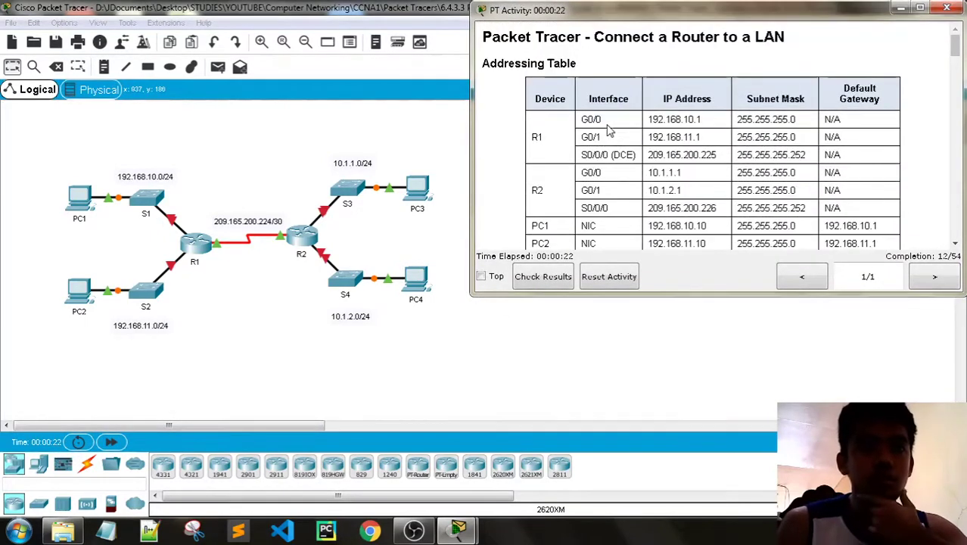
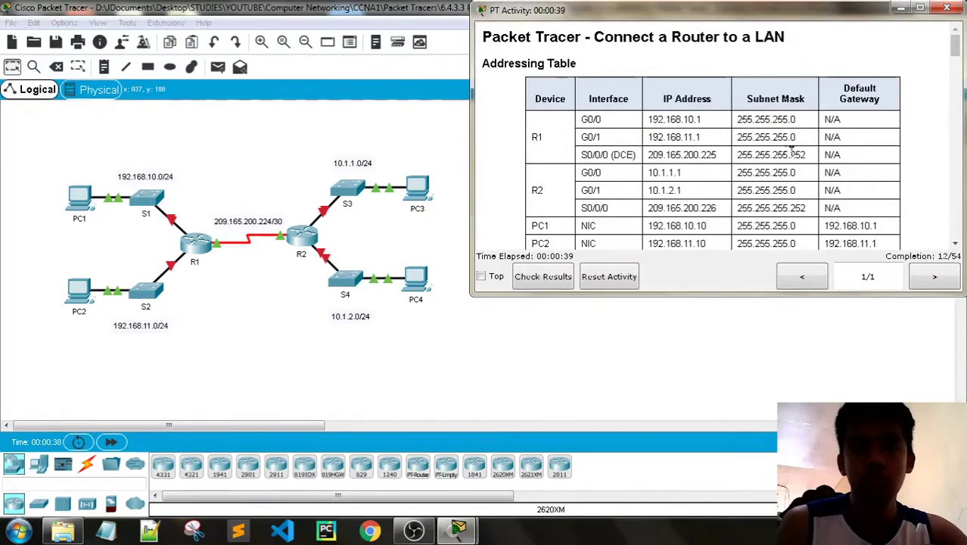
pyautogui.scroll(-3, 807, 149)
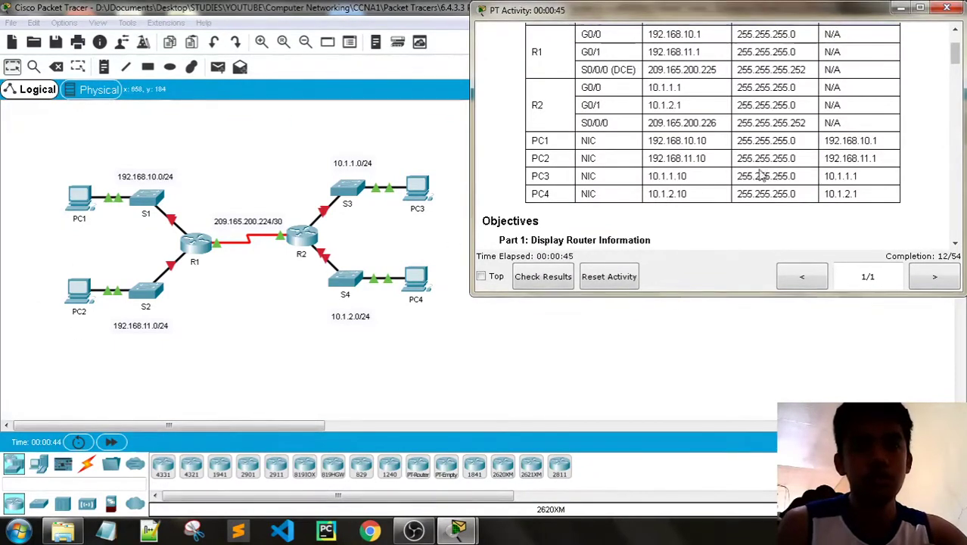
pyautogui.scroll(2, 757, 172)
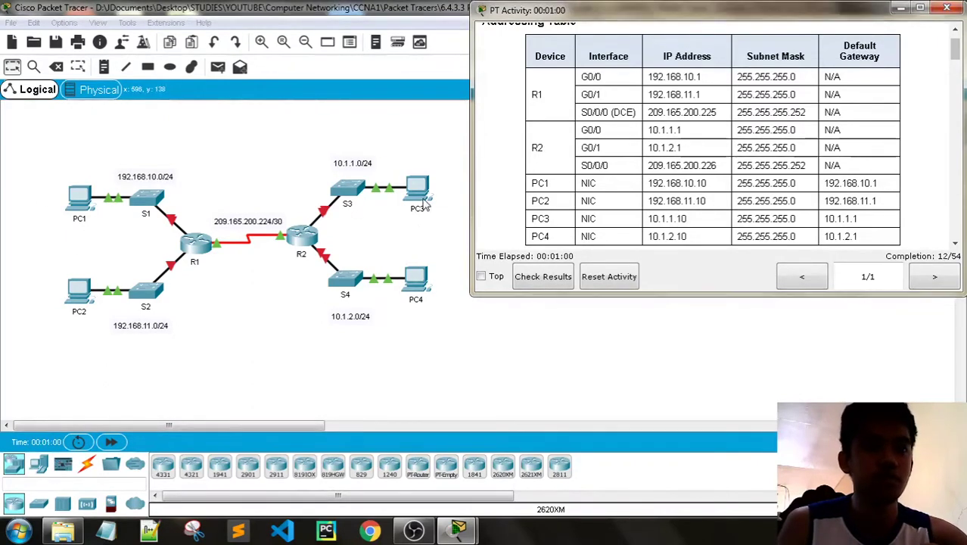
pyautogui.scroll(-5, 594, 181)
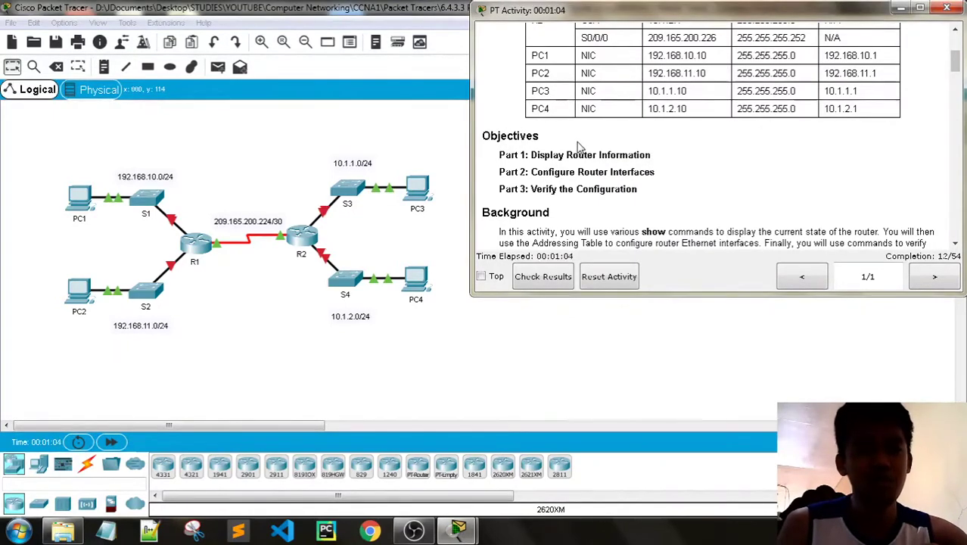
pyautogui.scroll(5, 598, 155)
pyautogui.scroll(-5, 615, 159)
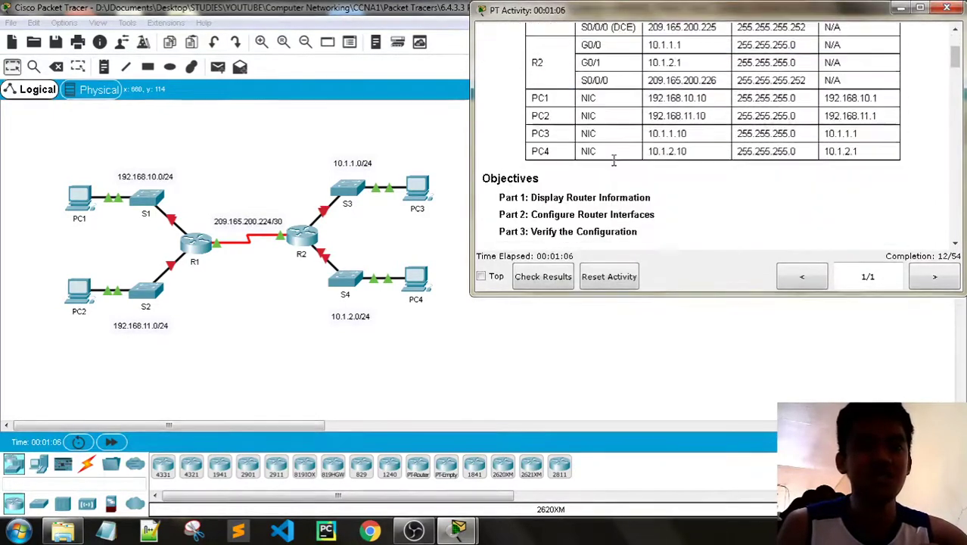
pyautogui.moveTo(651, 156); pyautogui.dragTo(532, 155)
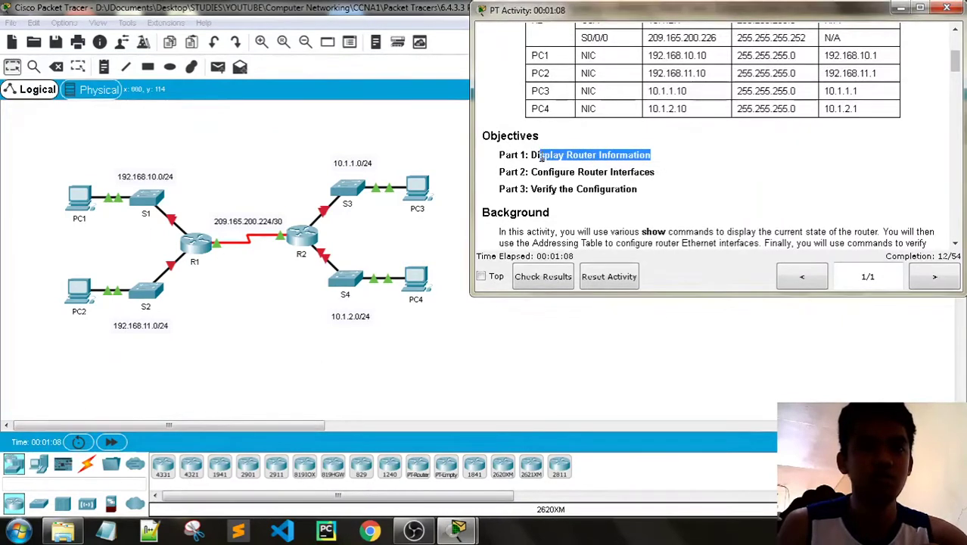
pyautogui.moveTo(654, 172); pyautogui.dragTo(531, 172)
pyautogui.click(642, 199)
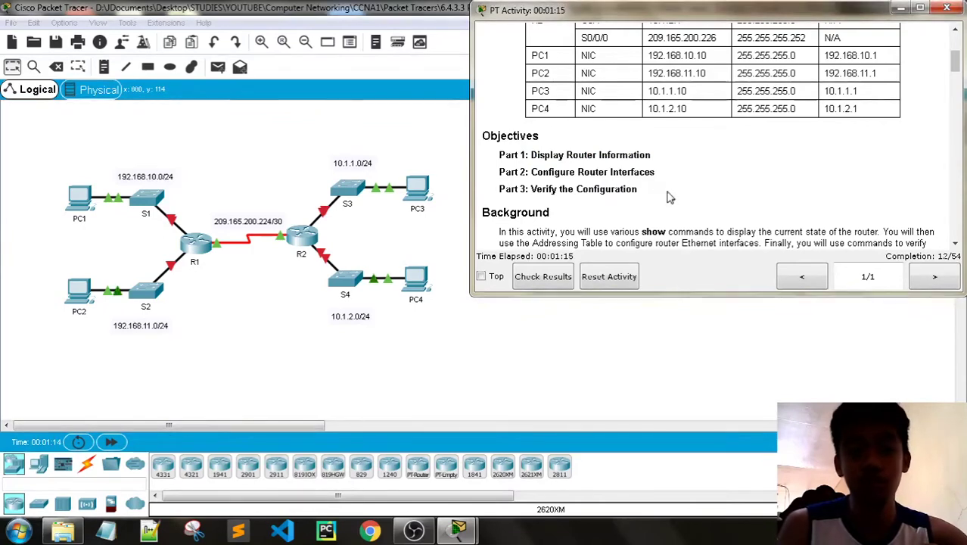
pyautogui.scroll(-3, 681, 190)
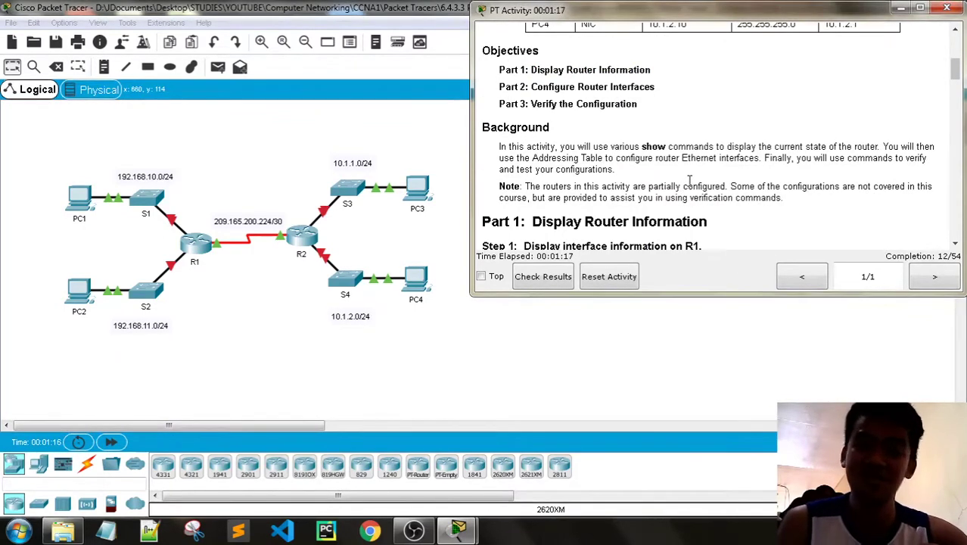
pyautogui.scroll(-1, 690, 187)
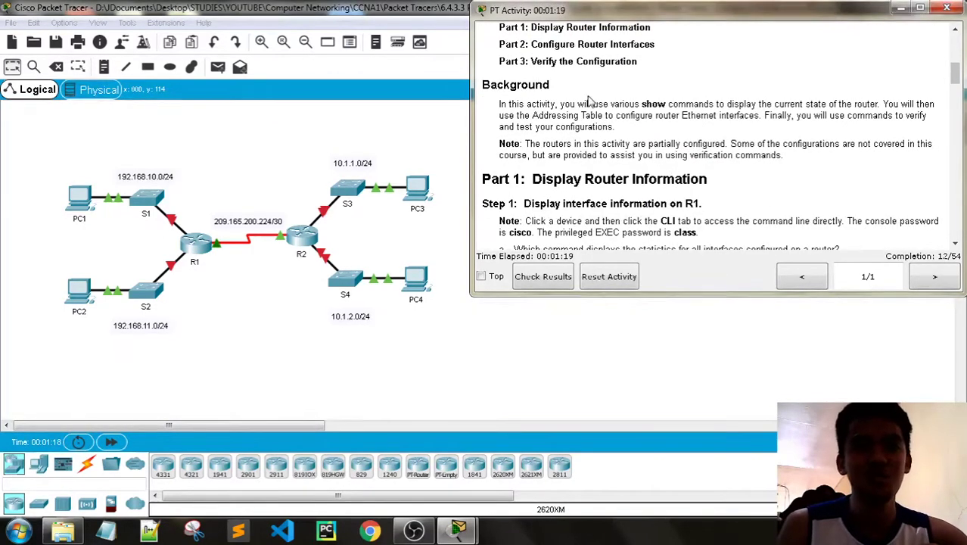
pyautogui.moveTo(636, 103); pyautogui.dragTo(765, 117)
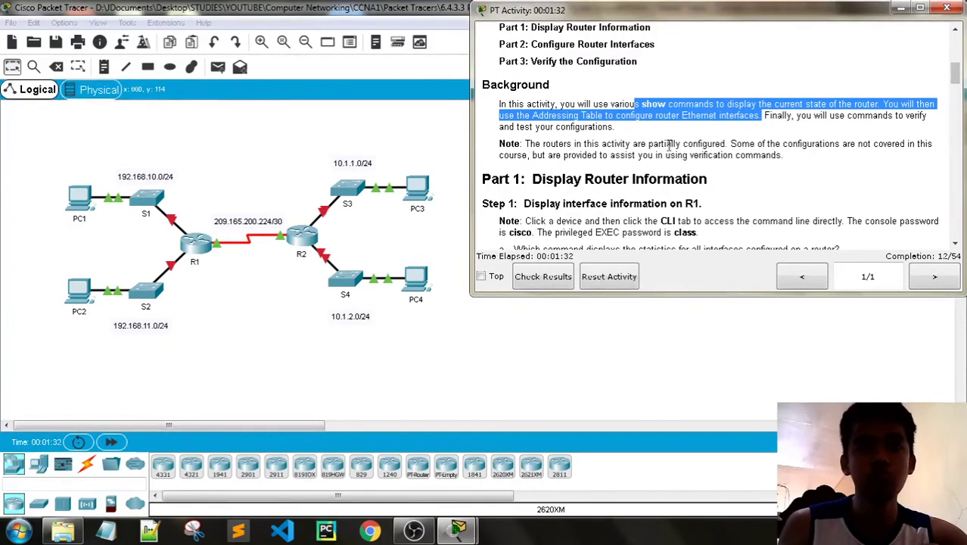
pyautogui.scroll(-1, 731, 167)
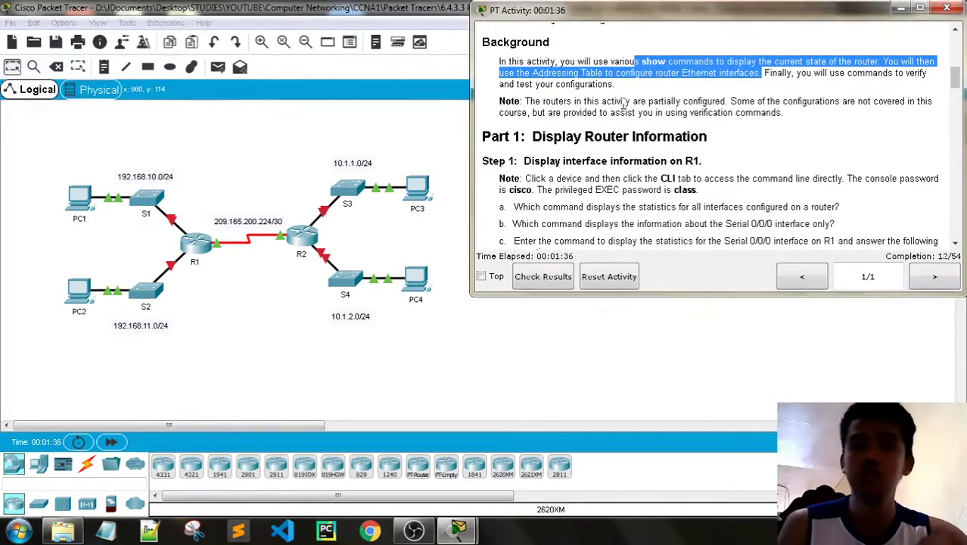
pyautogui.moveTo(730, 100); pyautogui.dragTo(761, 114)
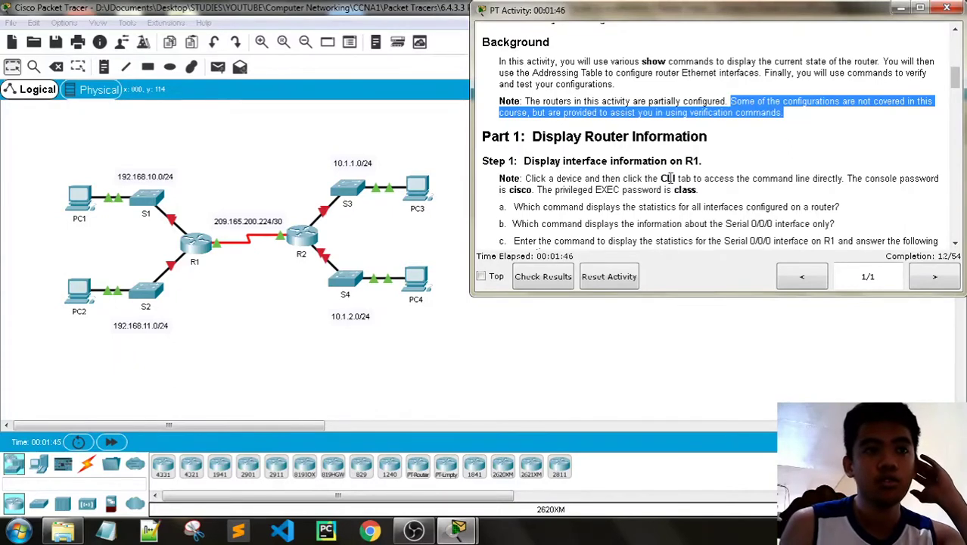
pyautogui.click(203, 252)
pyautogui.click(203, 252)
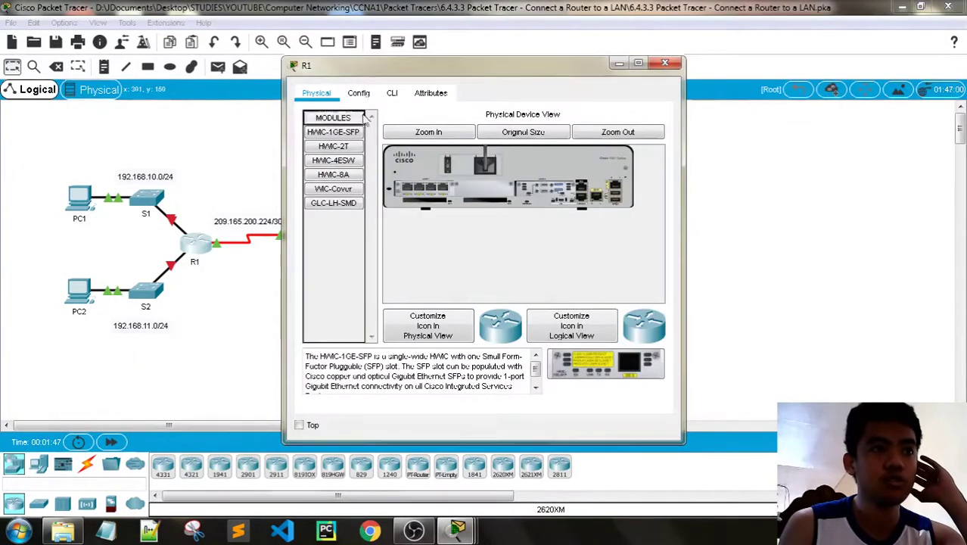
pyautogui.click(360, 93)
pyautogui.press('Return')
pyautogui.click(193, 254)
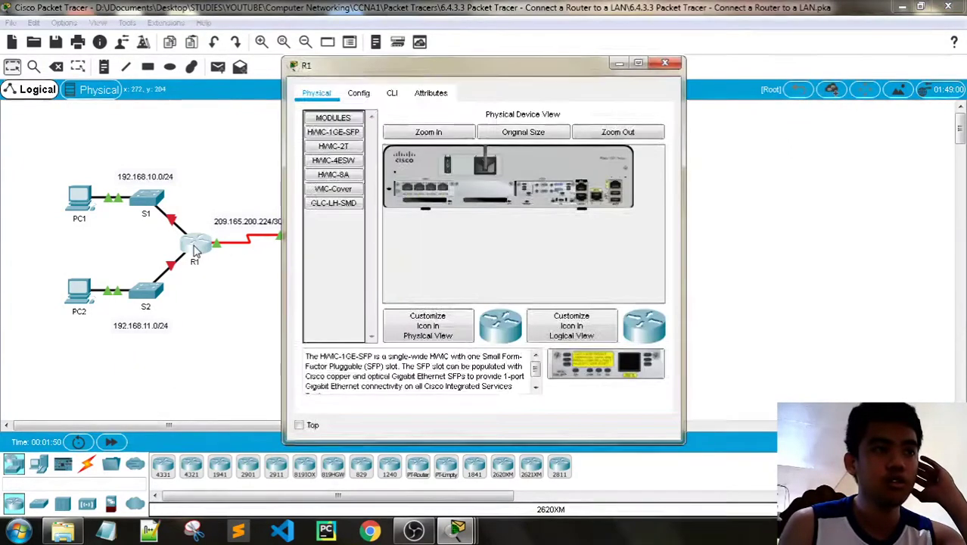
pyautogui.click(395, 97)
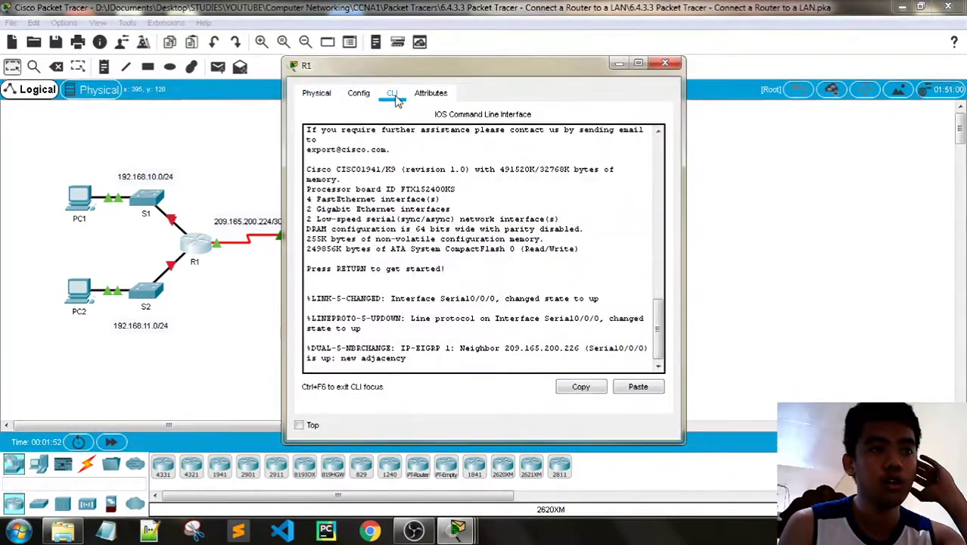
pyautogui.click(432, 96)
pyautogui.click(392, 94)
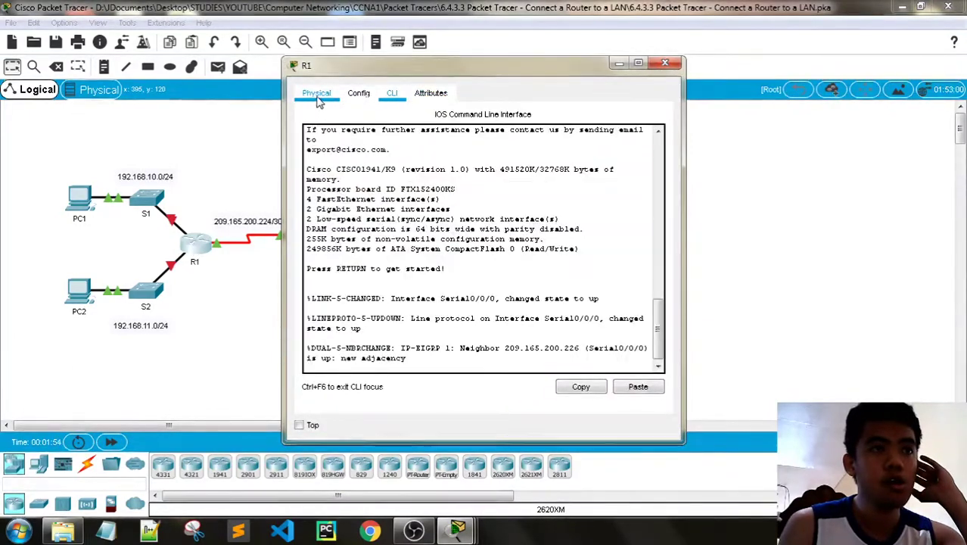
pyautogui.click(317, 96)
pyautogui.click(665, 63)
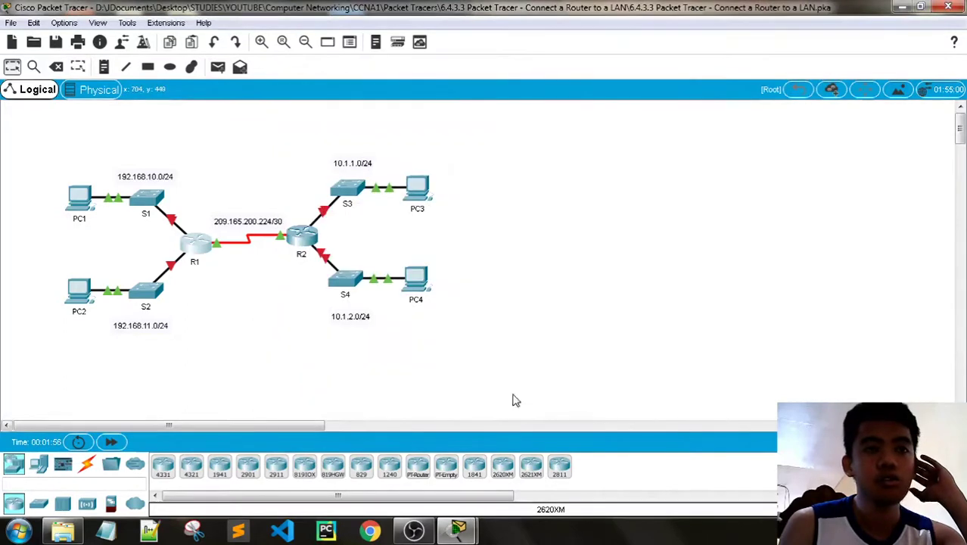
pyautogui.click(460, 530)
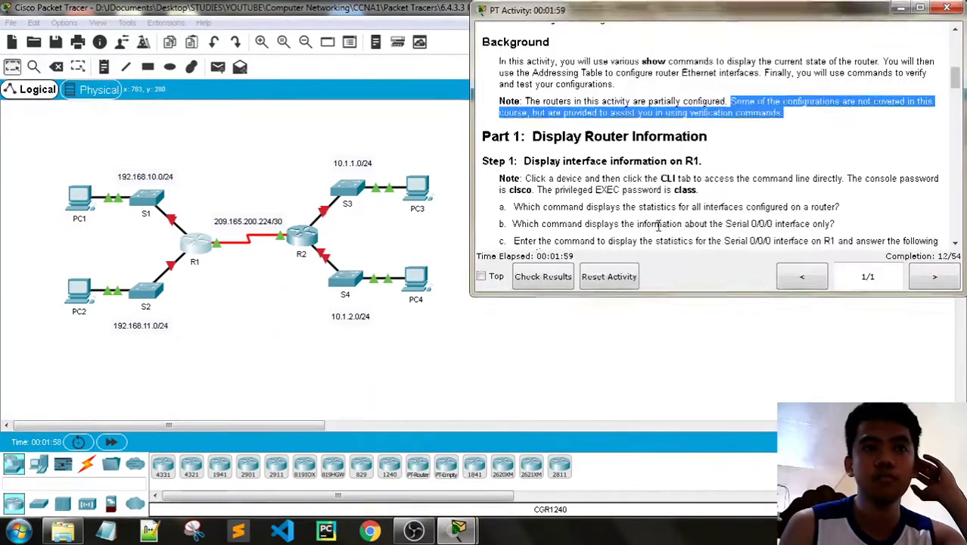
pyautogui.scroll(-1, 648, 231)
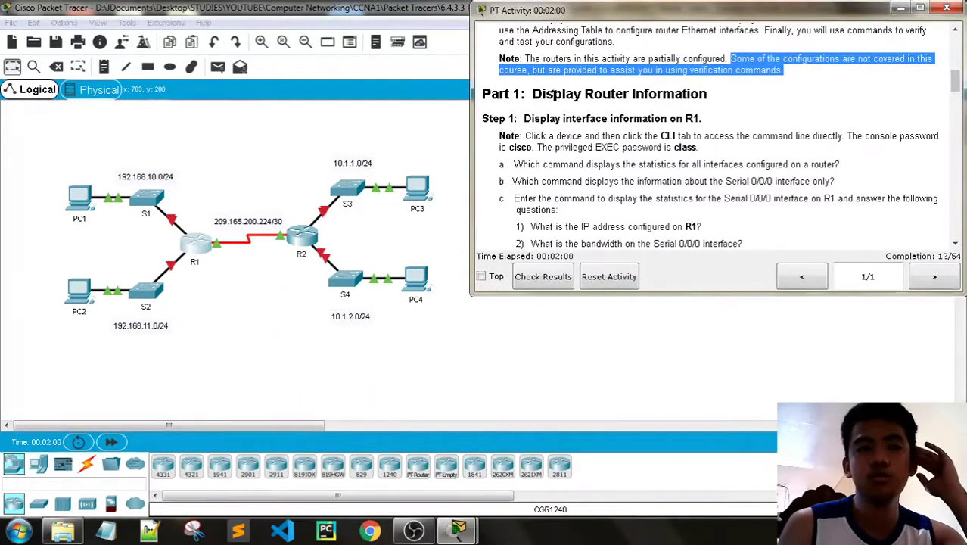
pyautogui.scroll(-1, 602, 129)
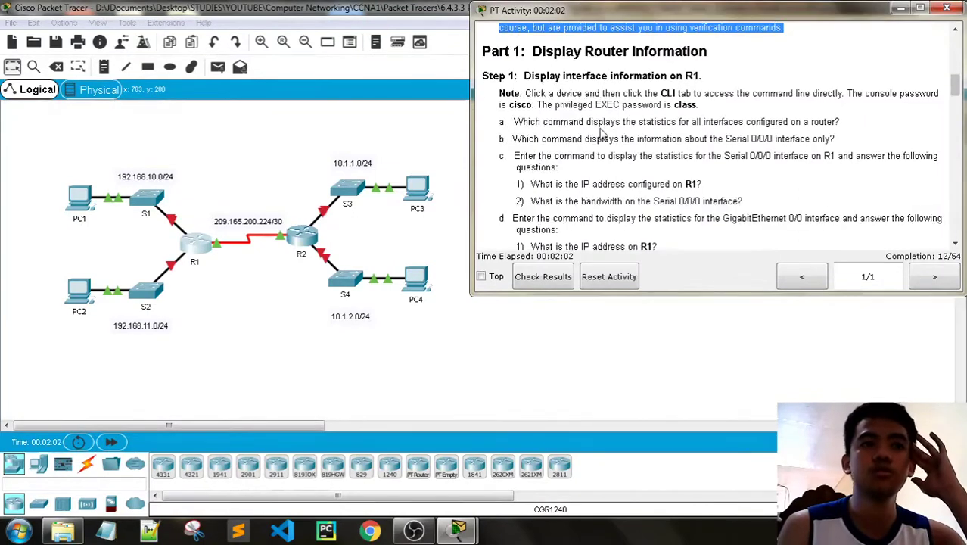
pyautogui.moveTo(535, 78); pyautogui.dragTo(701, 78)
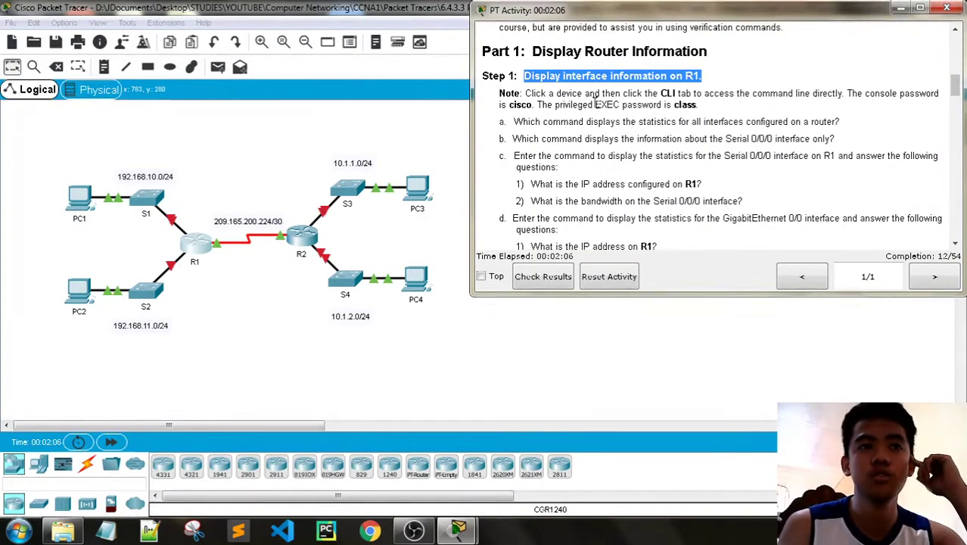
pyautogui.moveTo(525, 93); pyautogui.dragTo(733, 93)
pyautogui.moveTo(808, 93); pyautogui.dragTo(719, 106)
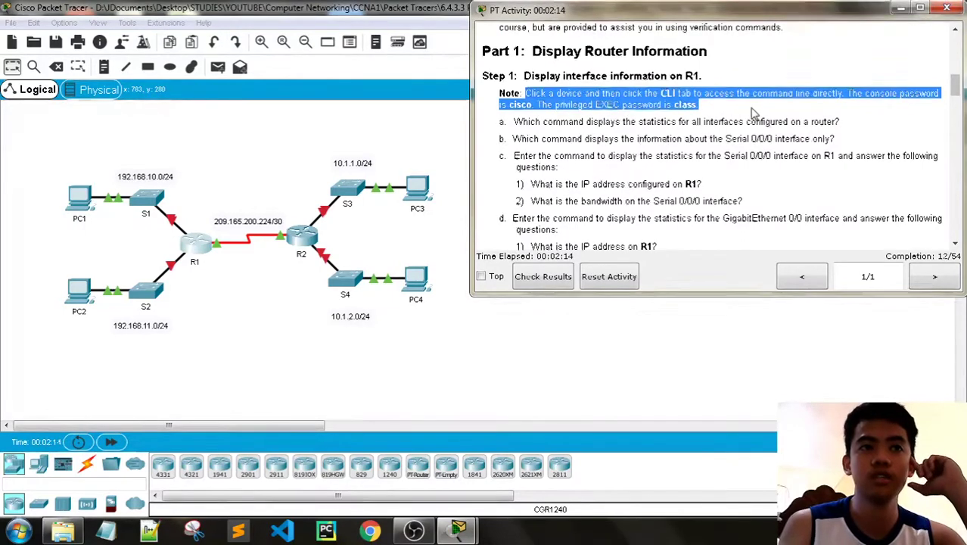
pyautogui.scroll(-1, 752, 106)
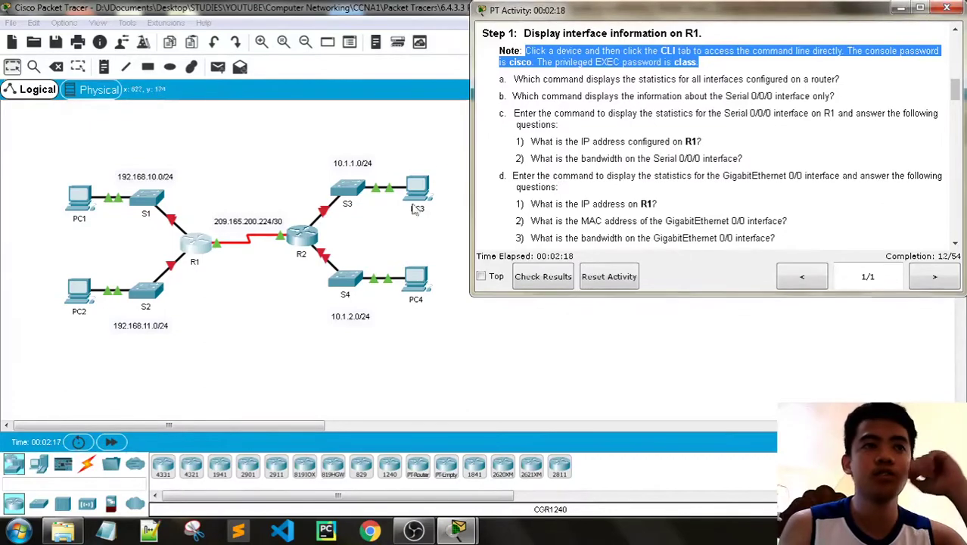
# Log in to R1's CLI with the console password, then enter privileged mode with the enable password
pyautogui.click(195, 252)
pyautogui.click(392, 92)
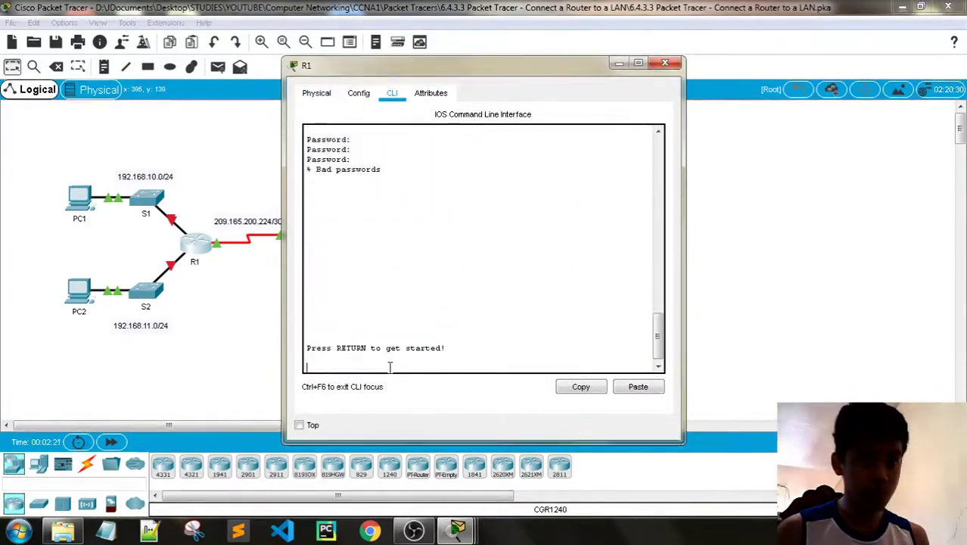
pyautogui.press('Return')
pyautogui.press('Return')
pyautogui.press('Return')
pyautogui.press('Return')
pyautogui.press('Return')
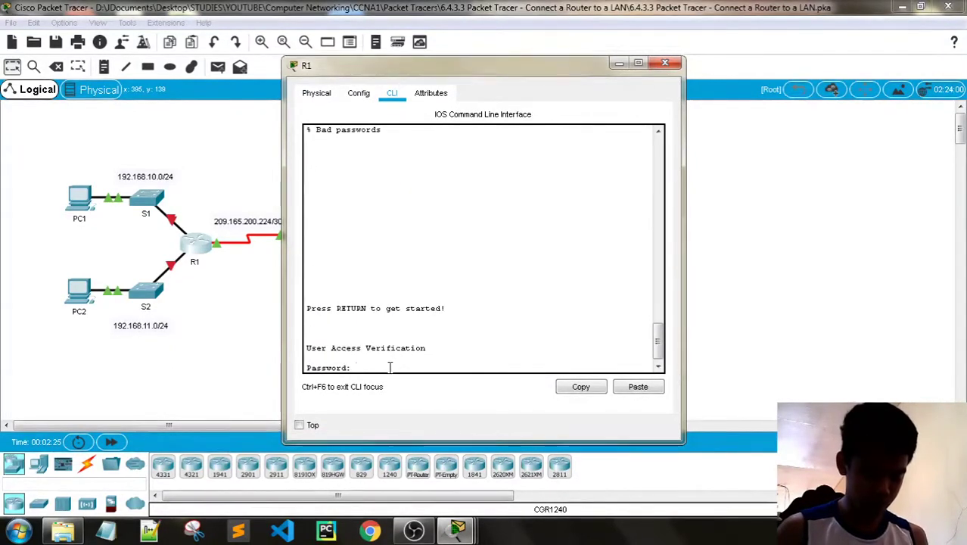
pyautogui.write('cisco')
pyautogui.press('Return')
pyautogui.write('en')
pyautogui.press('Return')
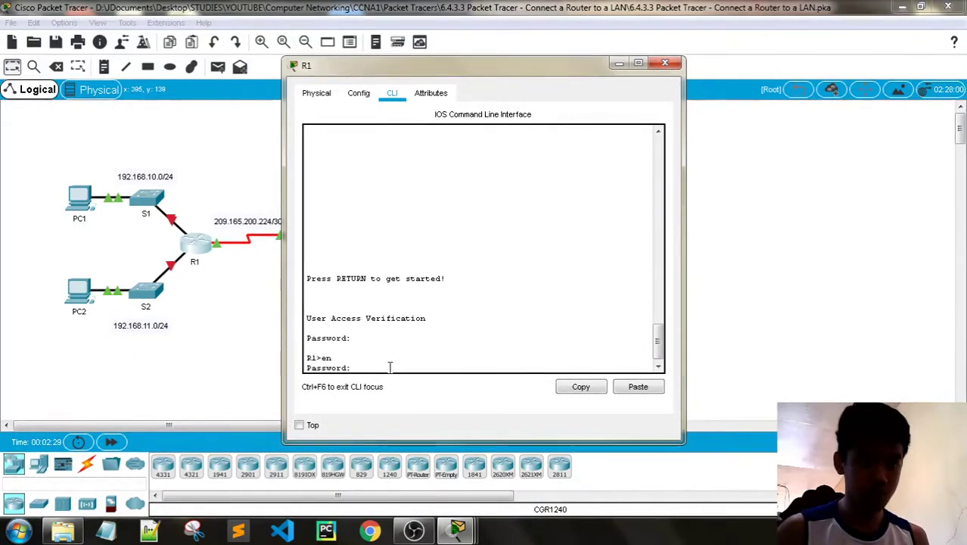
pyautogui.press('Return')
pyautogui.write('class')
pyautogui.press('Return')
pyautogui.press('Return')
pyautogui.press('Return')
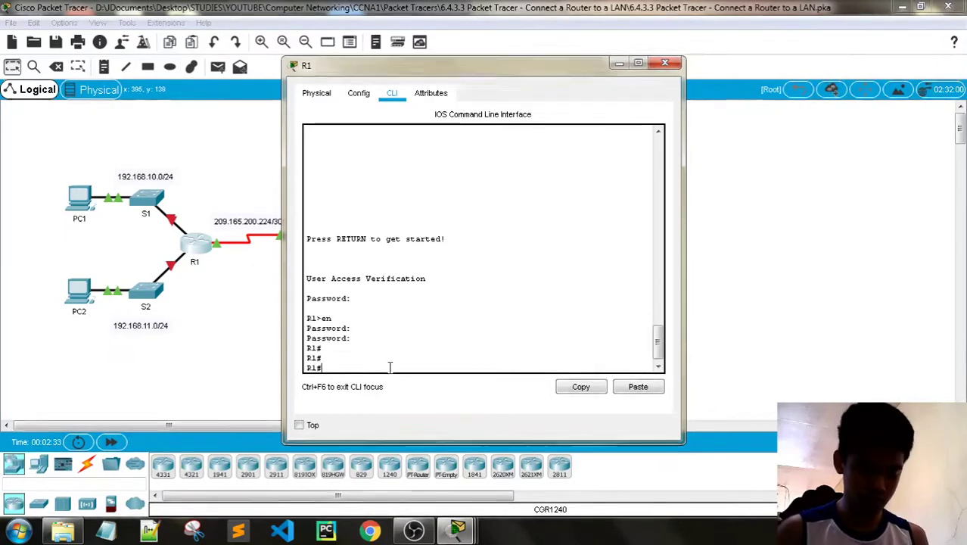
# Place R1's console window on the left beside the activity instructions
pyautogui.moveTo(458, 530)
pyautogui.click(302, 445)
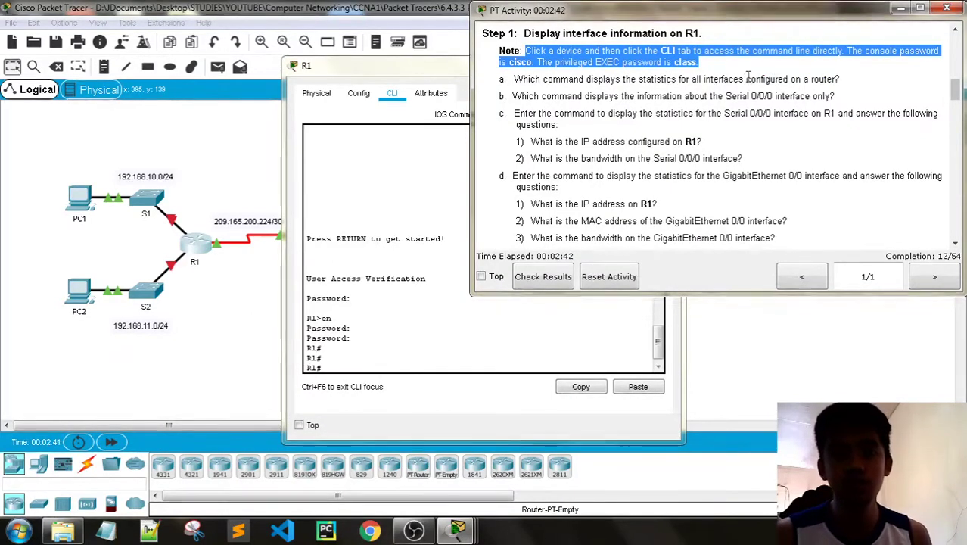
pyautogui.moveTo(403, 62); pyautogui.dragTo(178, 25)
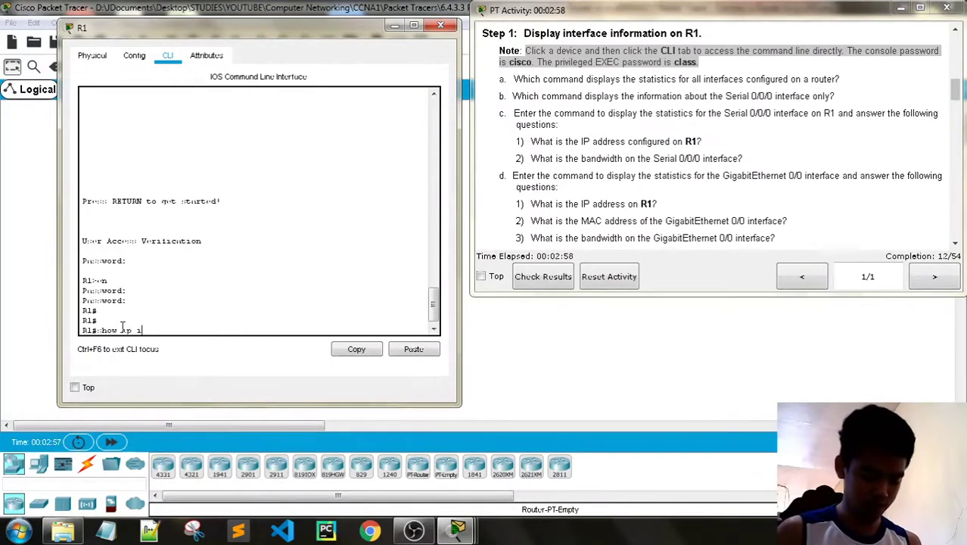
# Run show ip interface on R1 and page through the full output
pyautogui.write('e')
pyautogui.press('Return')
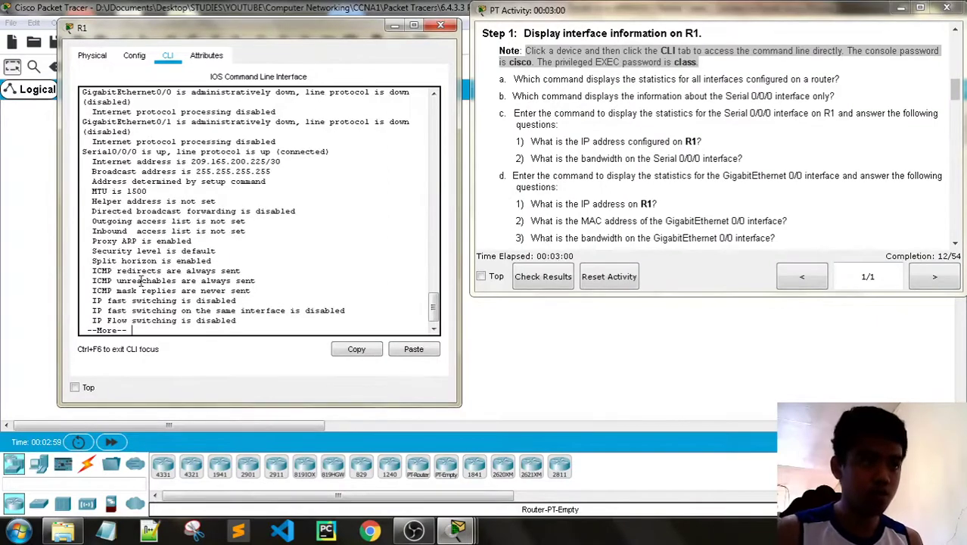
pyautogui.scroll(5, 260, 219)
pyautogui.scroll(-2, 259, 230)
pyautogui.scroll(-3, 260, 230)
pyautogui.press('space')
pyautogui.press('space')
pyautogui.press('space')
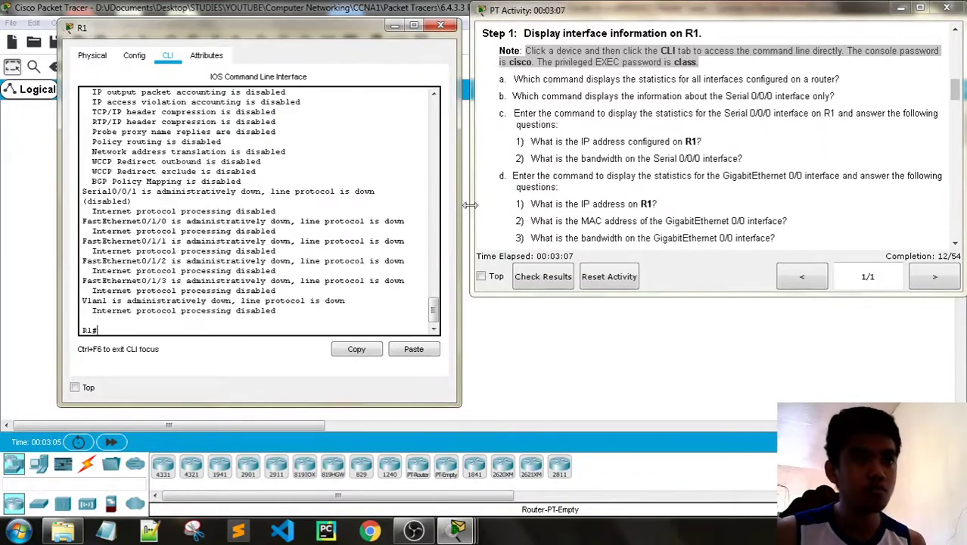
pyautogui.scroll(10, 356, 235)
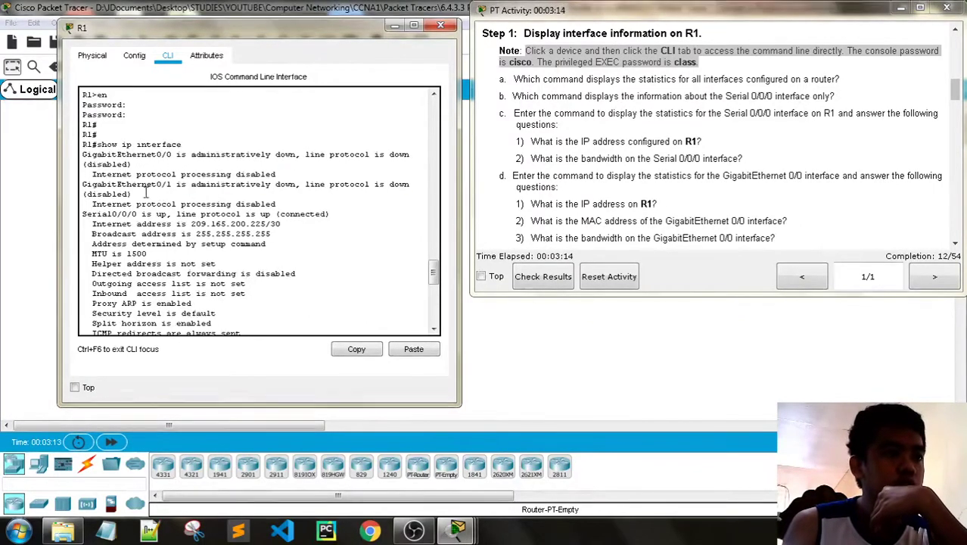
# Highlight the GigabitEthernet0/0 and 0/1 administratively down lines and reposition R1's console
pyautogui.moveTo(168, 195); pyautogui.dragTo(71, 153)
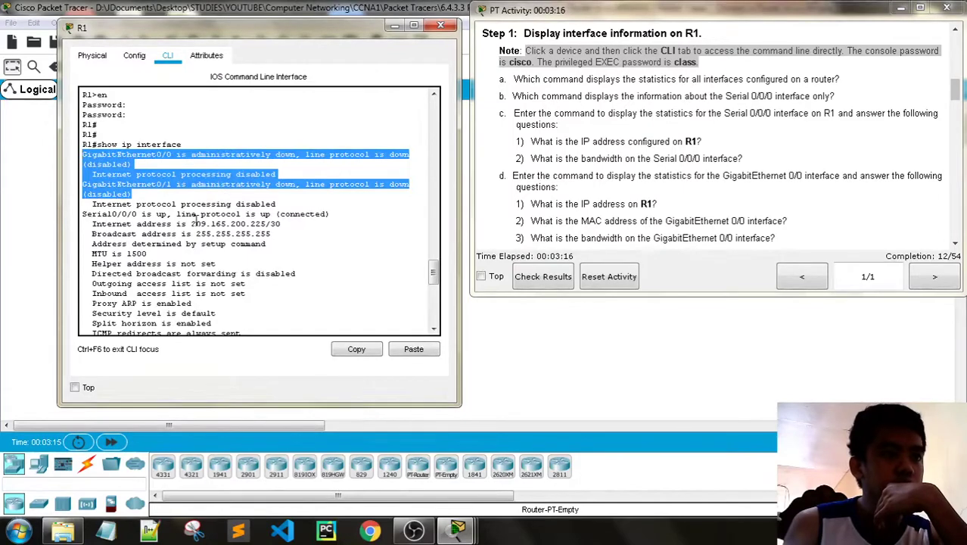
pyautogui.scroll(-7, 212, 227)
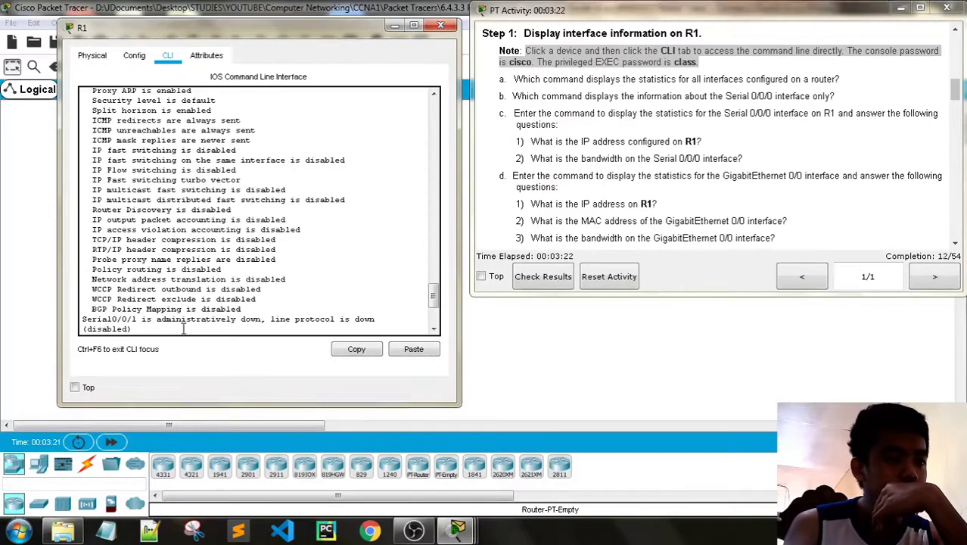
pyautogui.scroll(4, 204, 324)
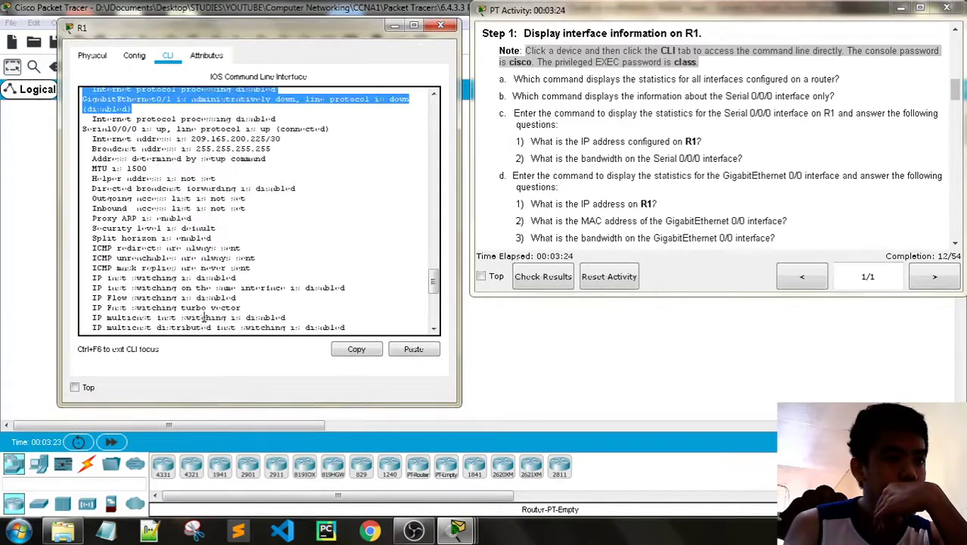
pyautogui.scroll(1, 217, 218)
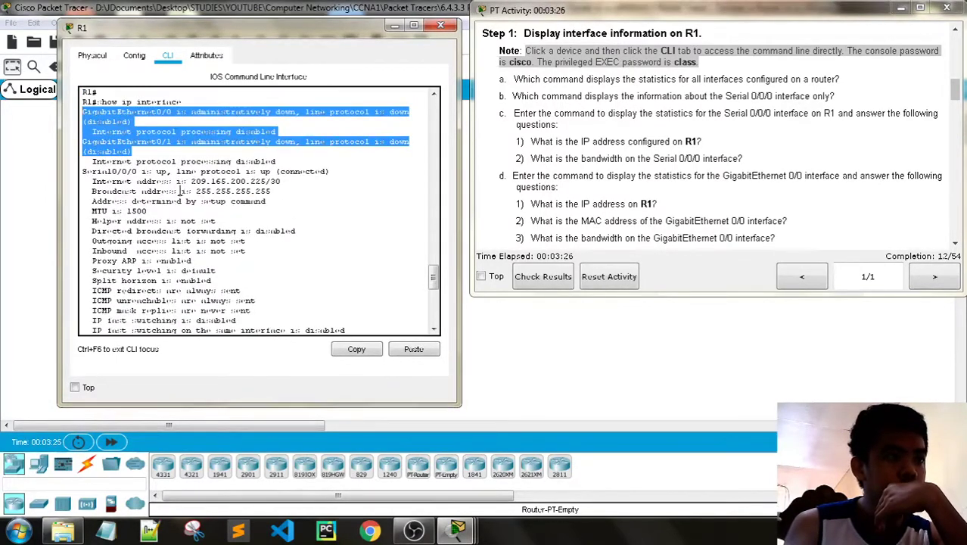
pyautogui.moveTo(137, 31); pyautogui.dragTo(451, 202)
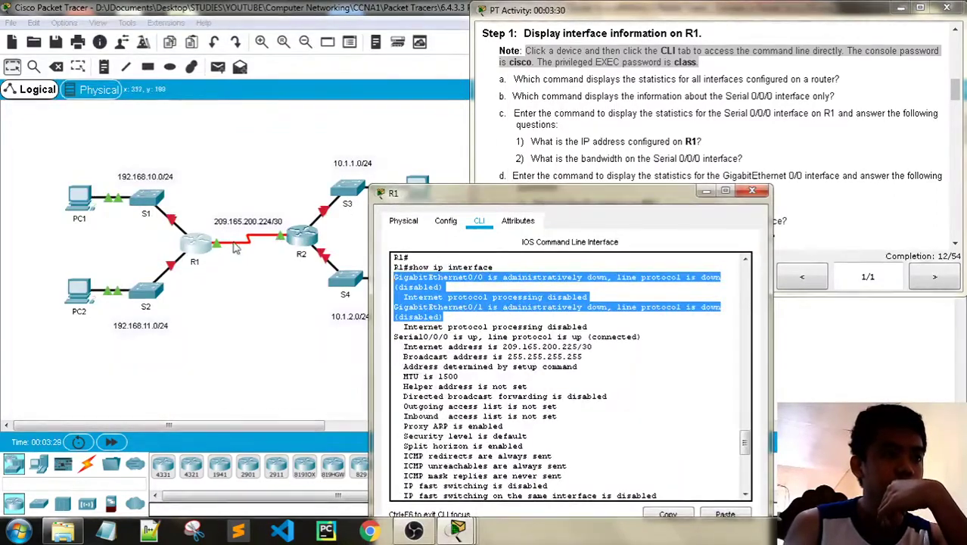
pyautogui.moveTo(454, 203); pyautogui.dragTo(362, 73)
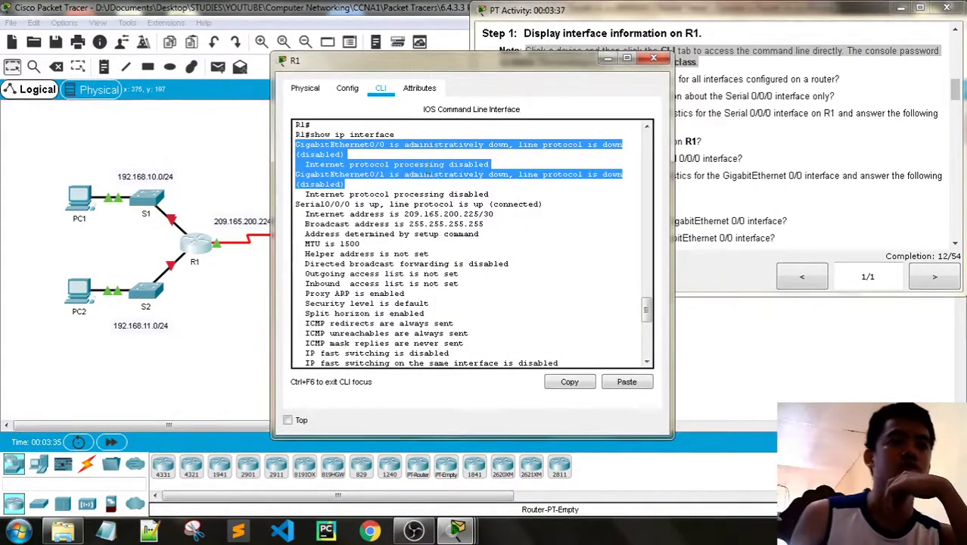
pyautogui.moveTo(409, 61); pyautogui.dragTo(187, 38)
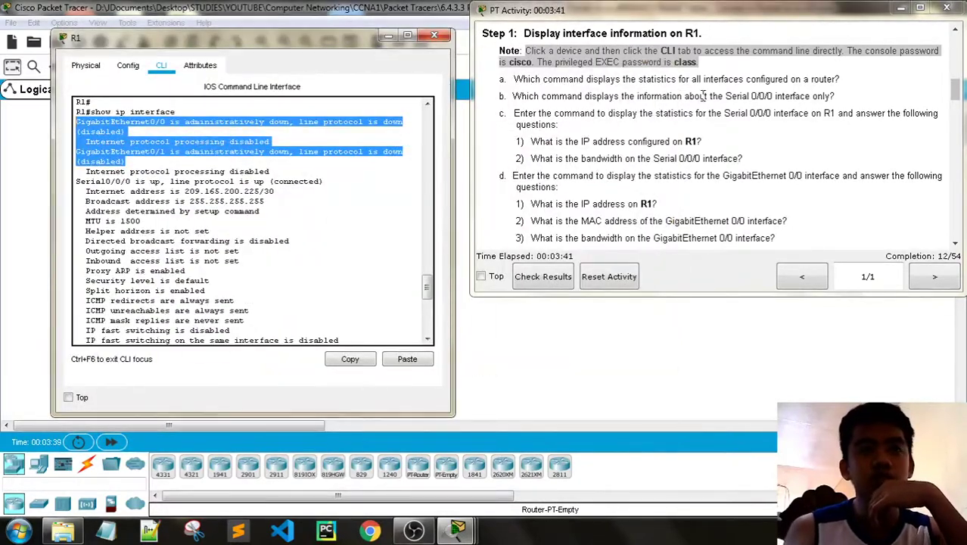
pyautogui.scroll(-4, 329, 252)
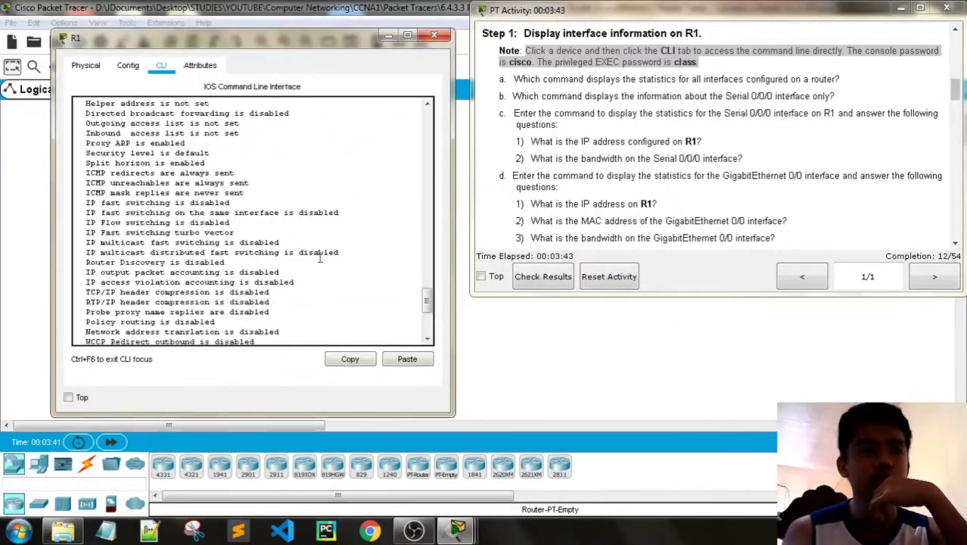
pyautogui.scroll(-5, 330, 253)
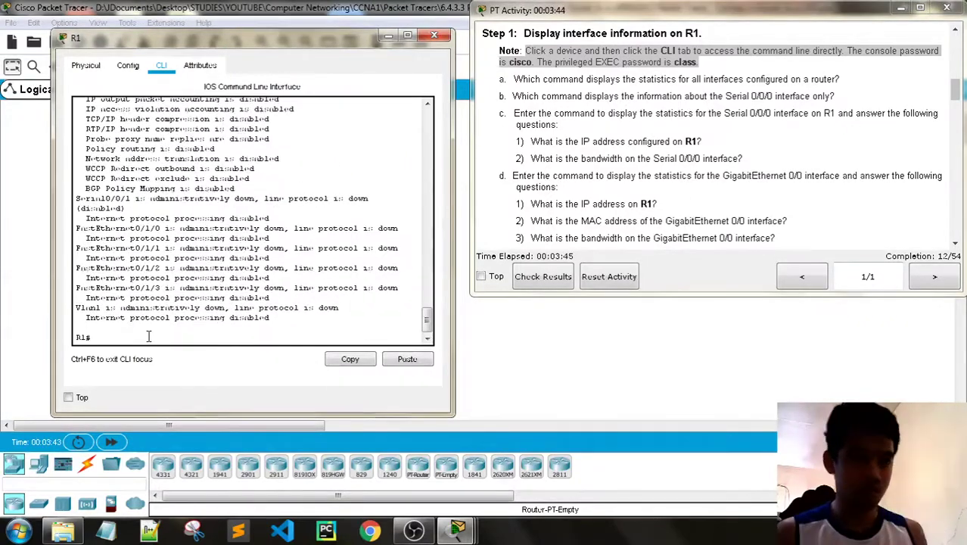
# Run show interface ser0/0/0 on R1 and page to the end of its output
pyautogui.write('interface')
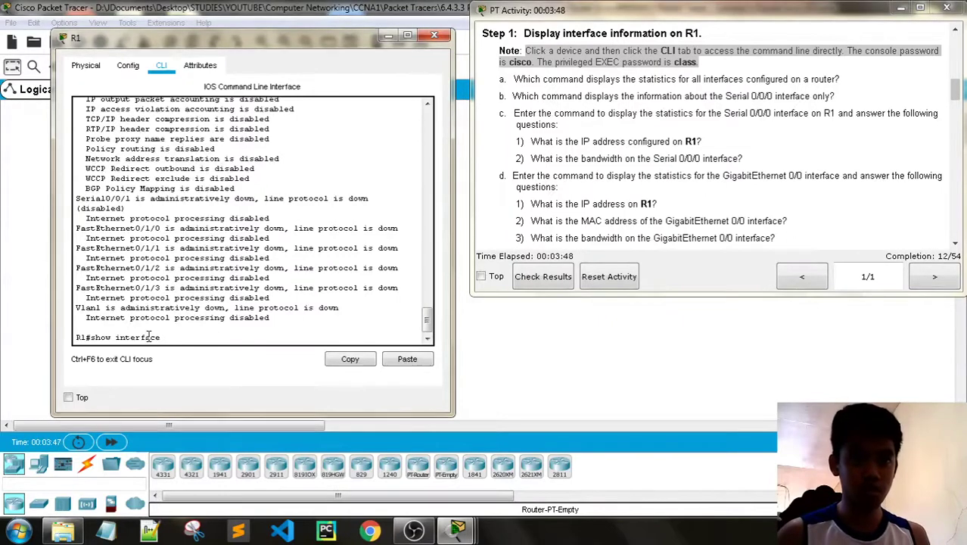
pyautogui.write(' serial')
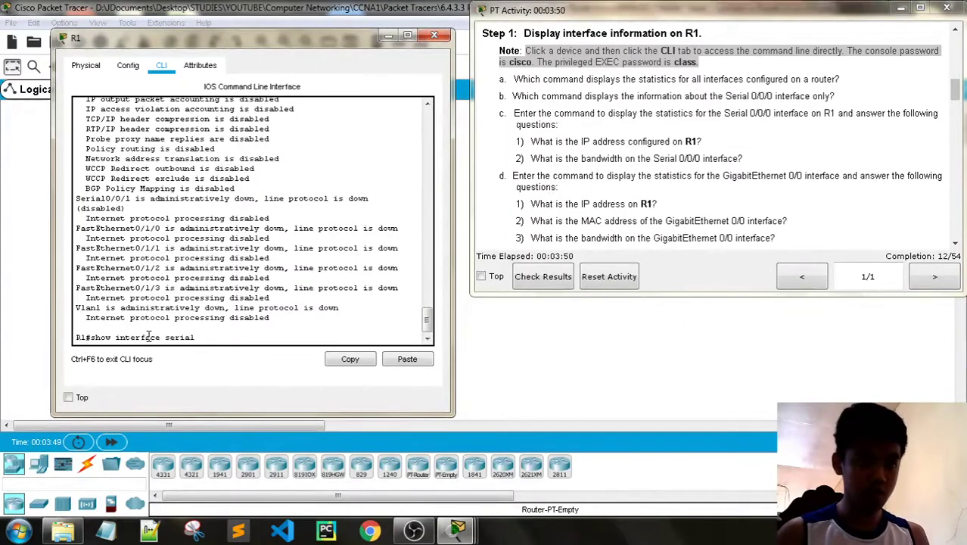
pyautogui.write('0/0/0')
pyautogui.press('Return')
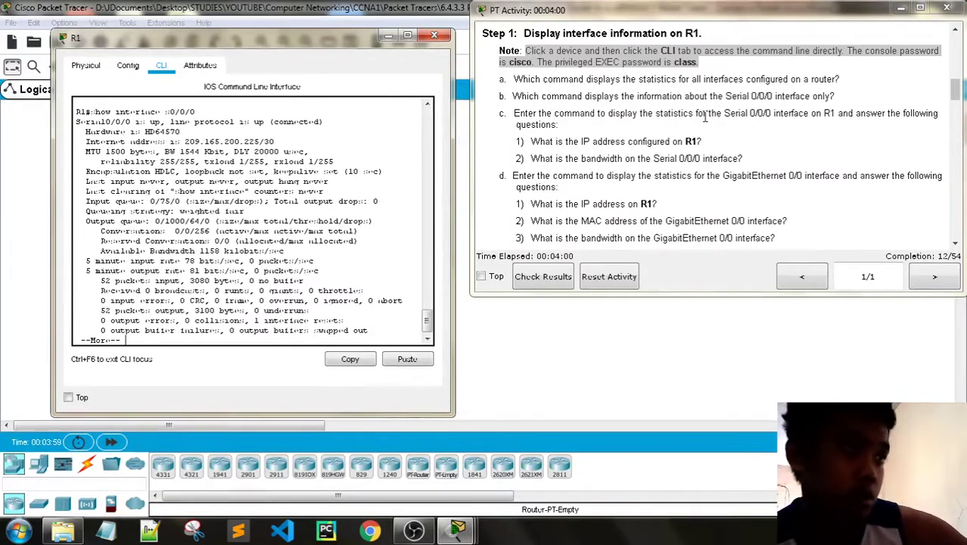
pyautogui.press('space')
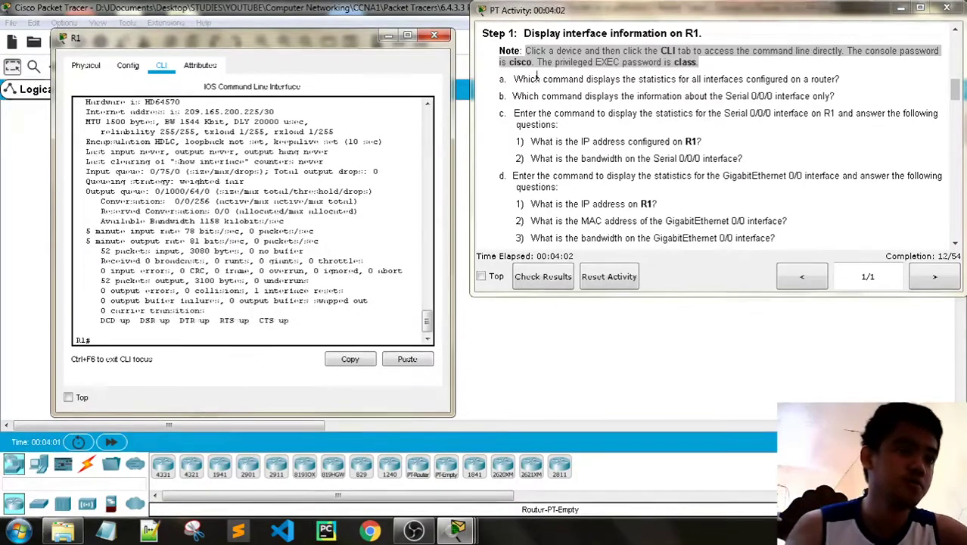
pyautogui.scroll(1, 252, 220)
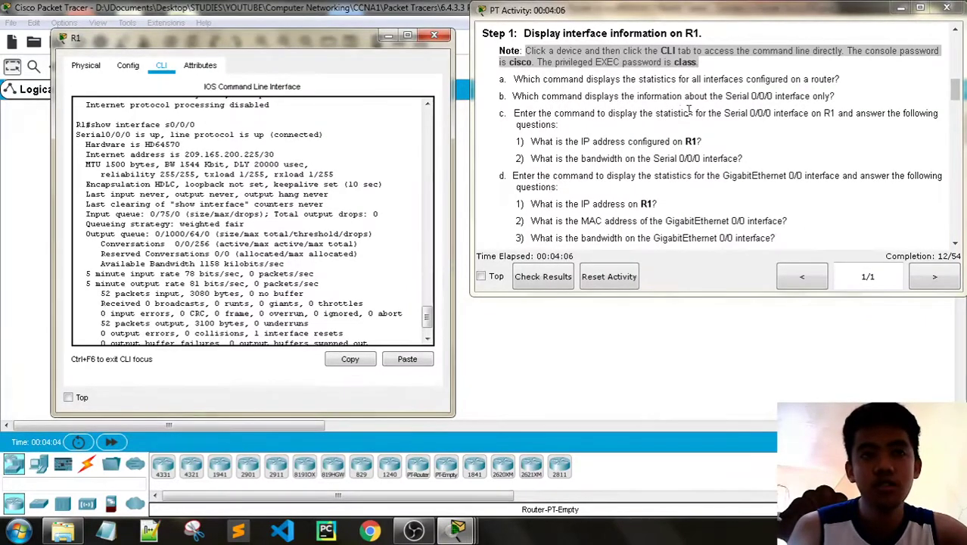
# Mark the Serial 0/0/0 statistics instruction, then move R1's console down over the topology
pyautogui.moveTo(725, 113); pyautogui.dragTo(549, 114)
pyautogui.click(558, 127)
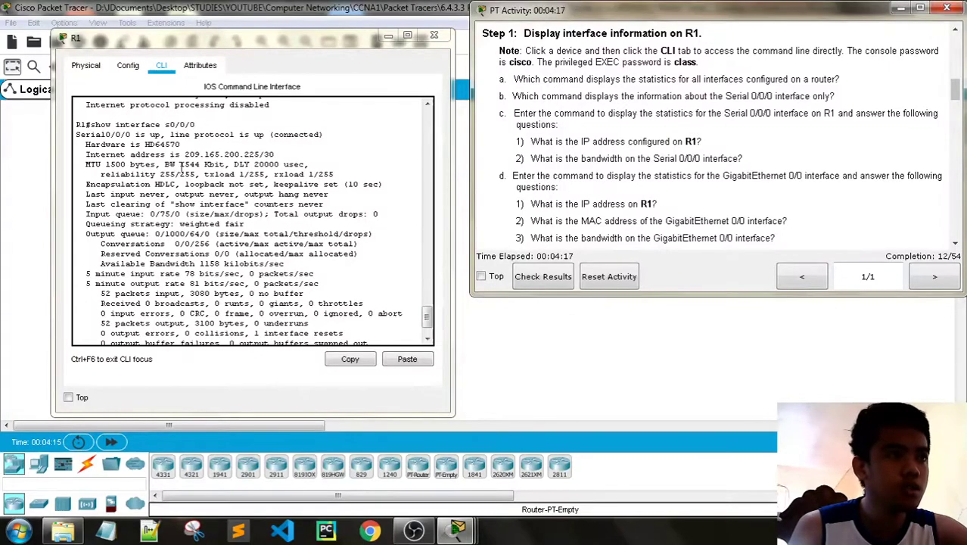
pyautogui.moveTo(234, 46); pyautogui.dragTo(303, 274)
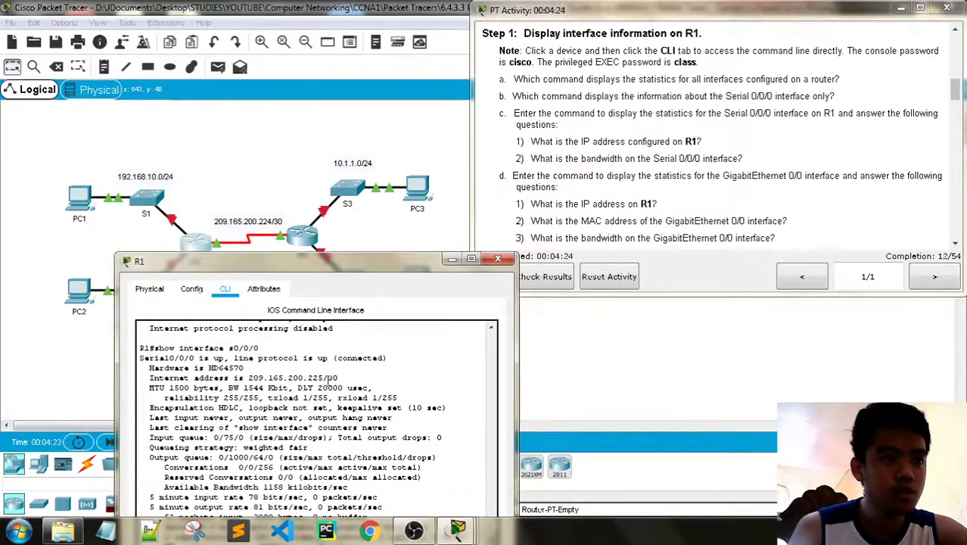
# Review R1's Serial0/0/0 output, rearrange its console, and rerun show interface ser0/0/0
pyautogui.moveTo(315, 266); pyautogui.dragTo(258, 16)
pyautogui.scroll(10, 270, 165)
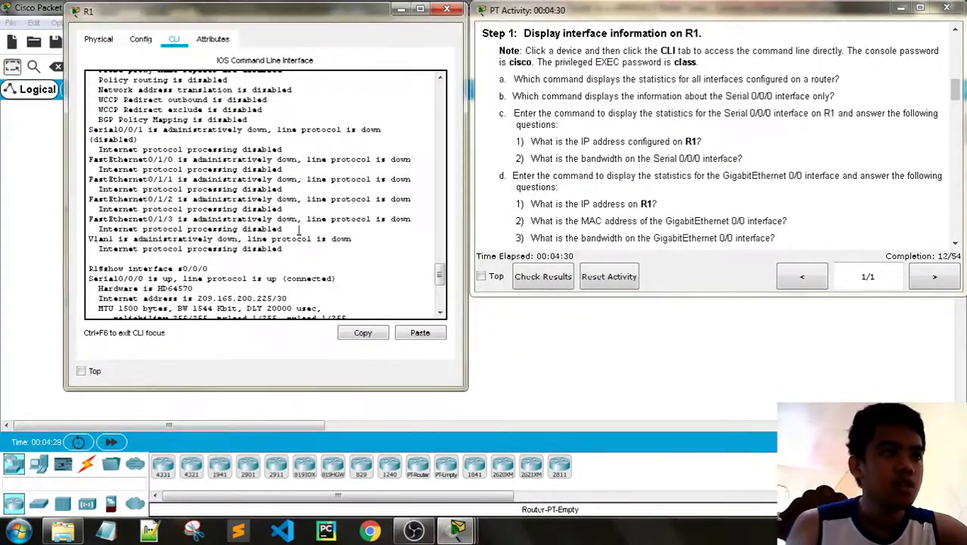
pyautogui.scroll(2, 250, 244)
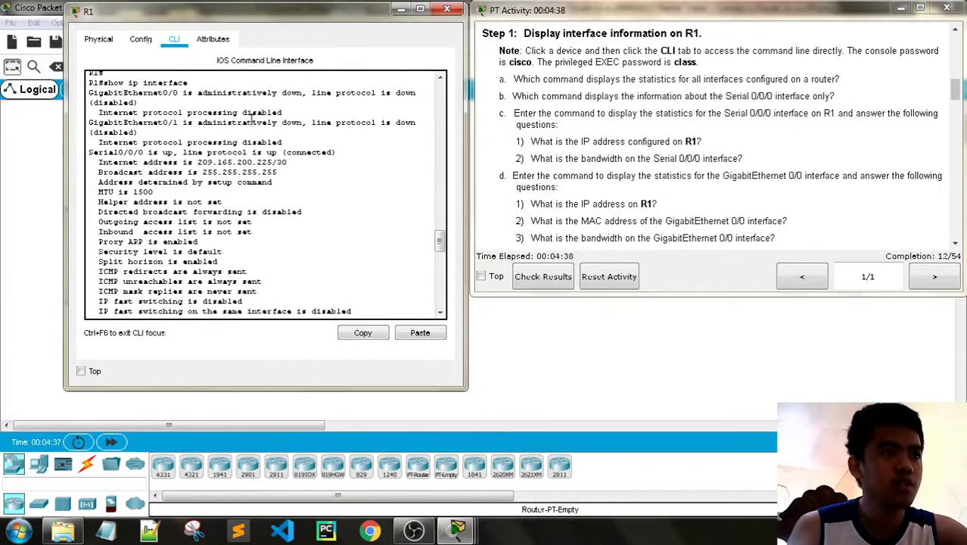
pyautogui.moveTo(216, 23); pyautogui.dragTo(499, 77)
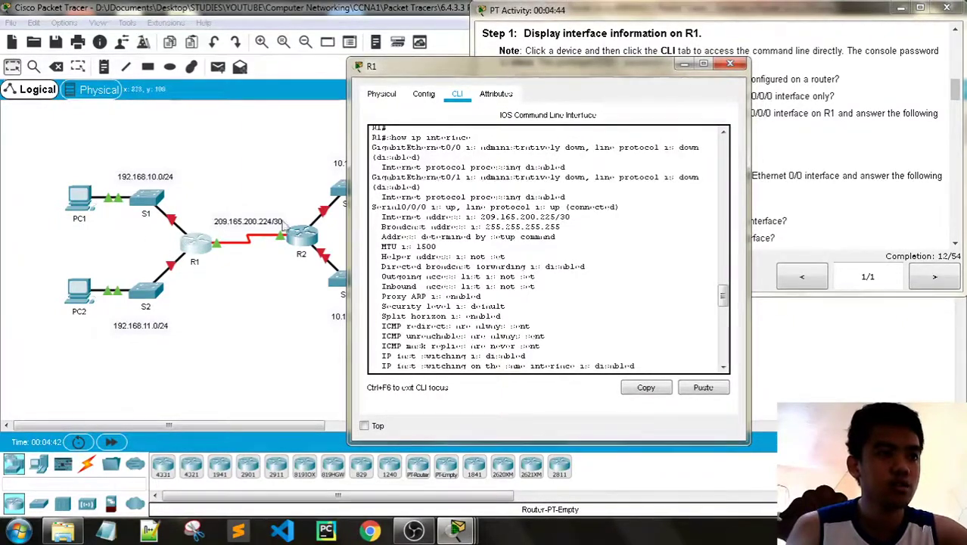
pyautogui.moveTo(424, 66); pyautogui.dragTo(125, 11)
pyautogui.scroll(-3, 253, 198)
pyautogui.scroll(2, 249, 181)
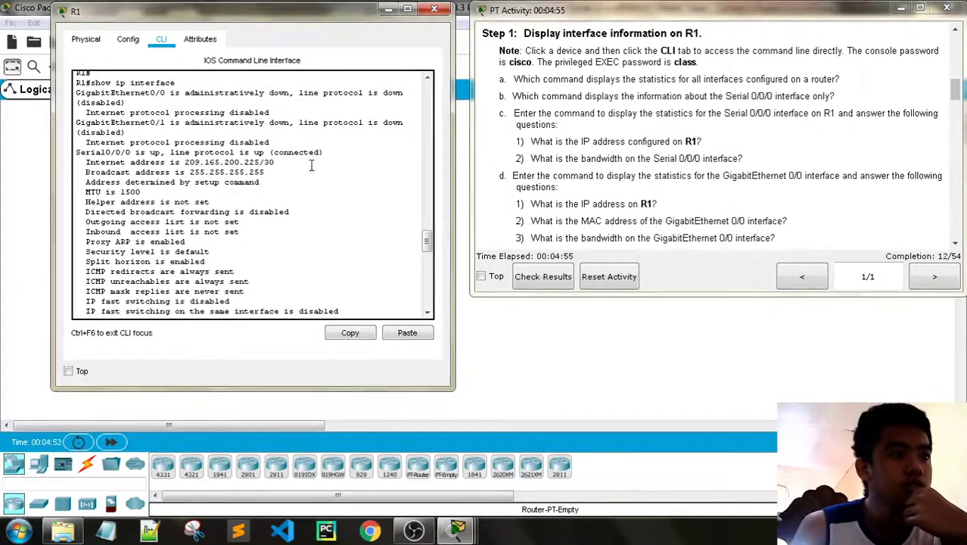
pyautogui.press('Return')
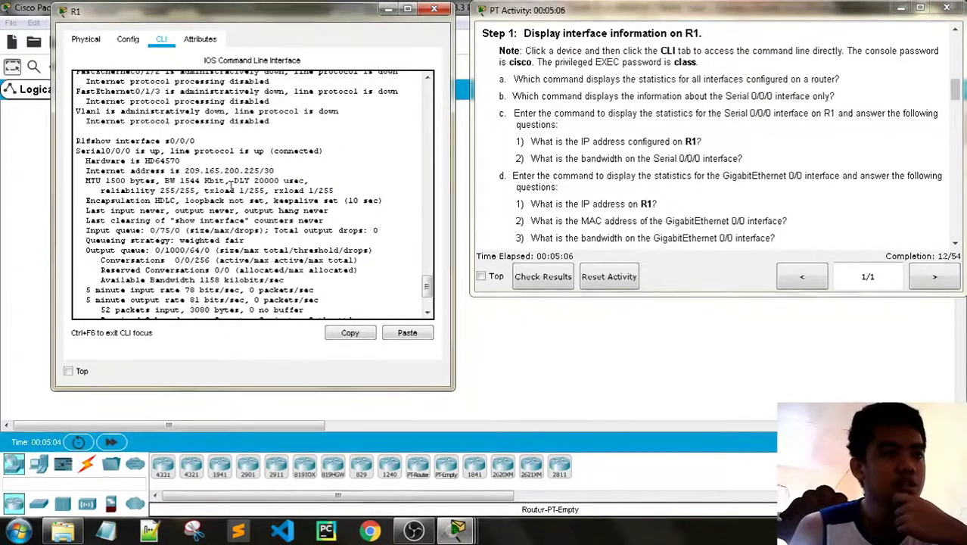
pyautogui.scroll(-3, 250, 187)
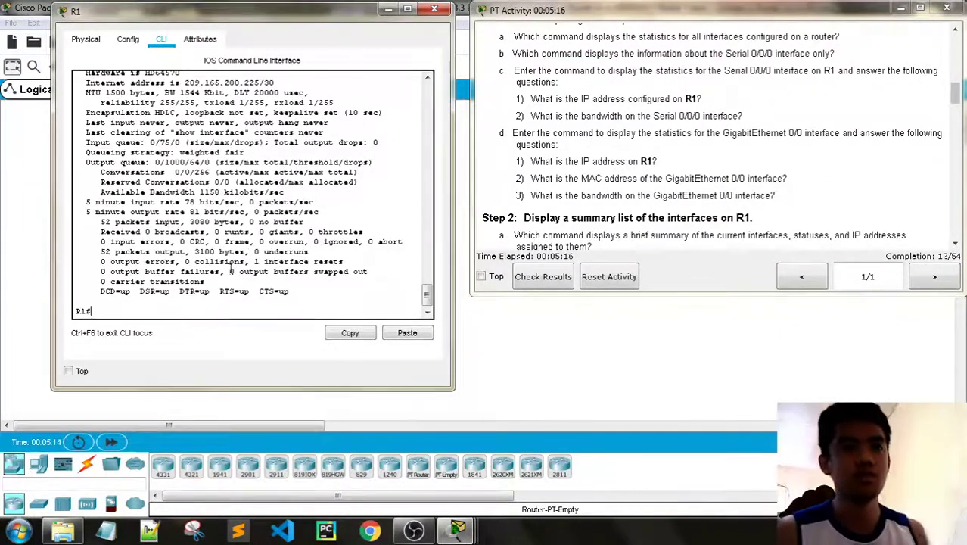
pyautogui.click(76, 311)
pyautogui.write('show interface ')
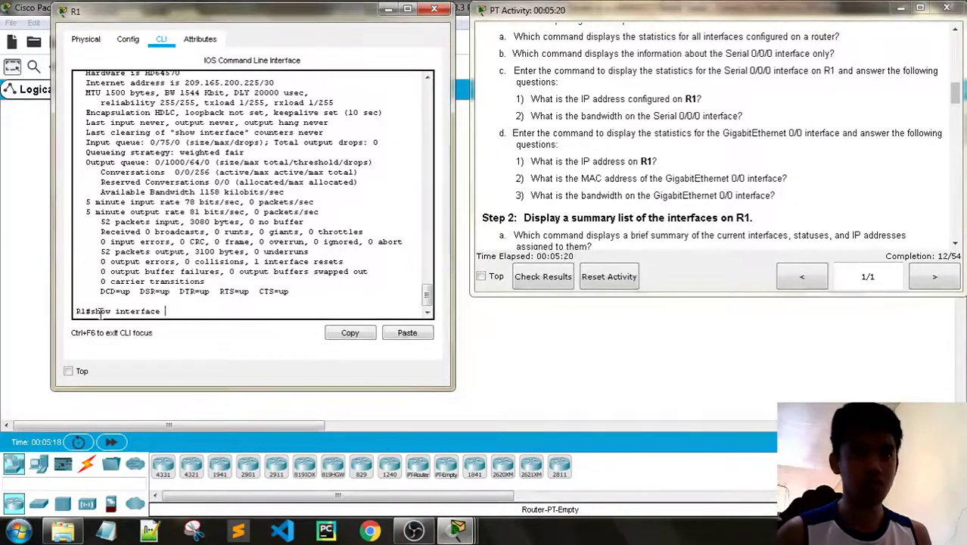
pyautogui.write('g0/0')
pyautogui.press('Return')
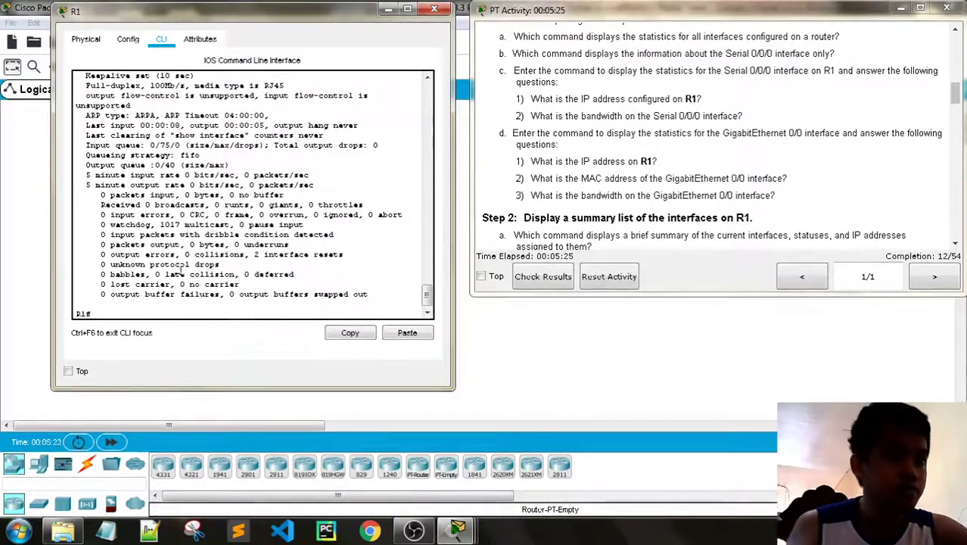
pyautogui.scroll(5, 197, 250)
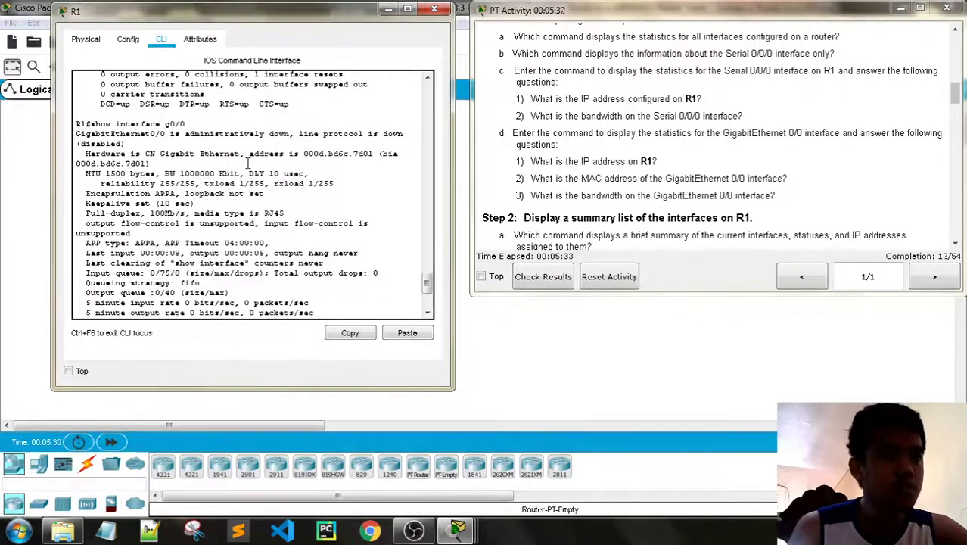
pyautogui.moveTo(303, 154); pyautogui.dragTo(382, 156)
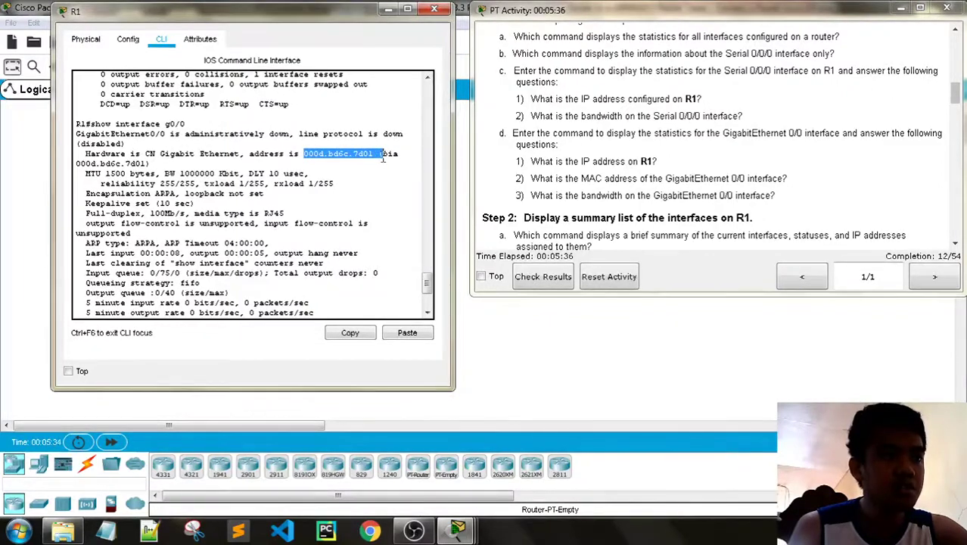
pyautogui.click(309, 173)
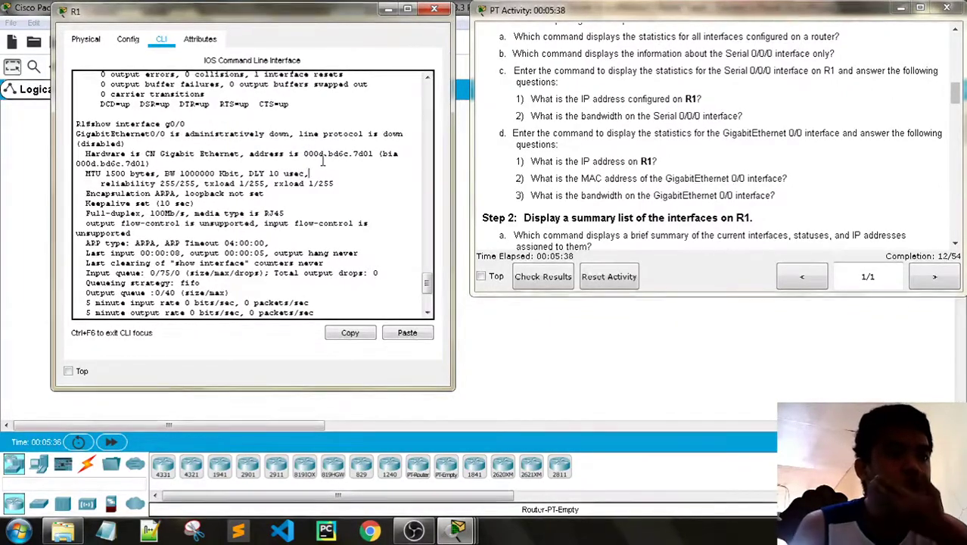
pyautogui.moveTo(183, 134); pyautogui.dragTo(298, 144)
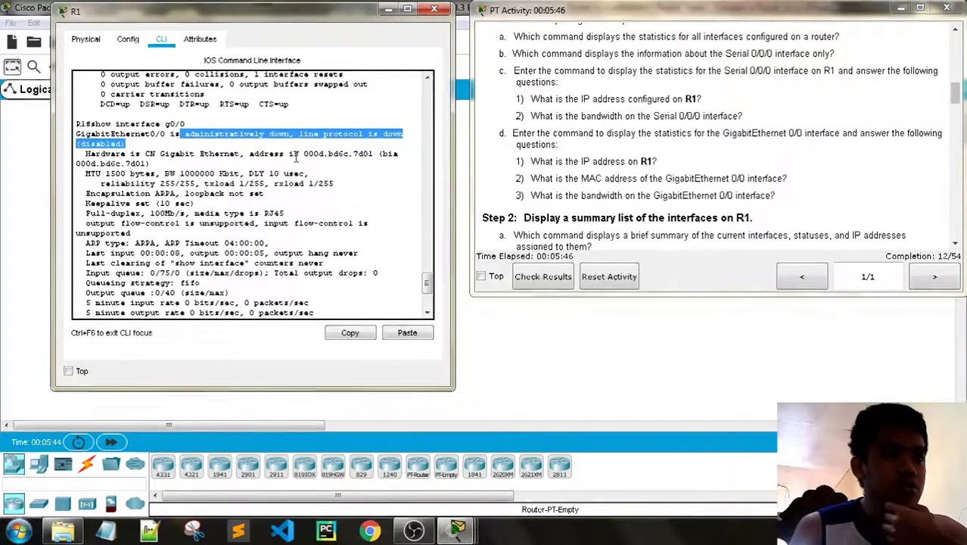
pyautogui.scroll(-3, 296, 156)
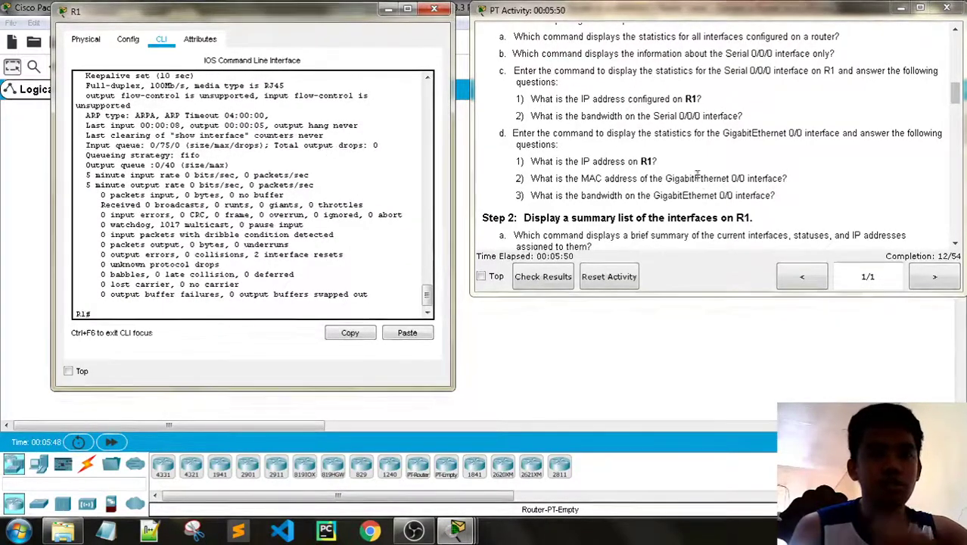
pyautogui.scroll(2, 283, 157)
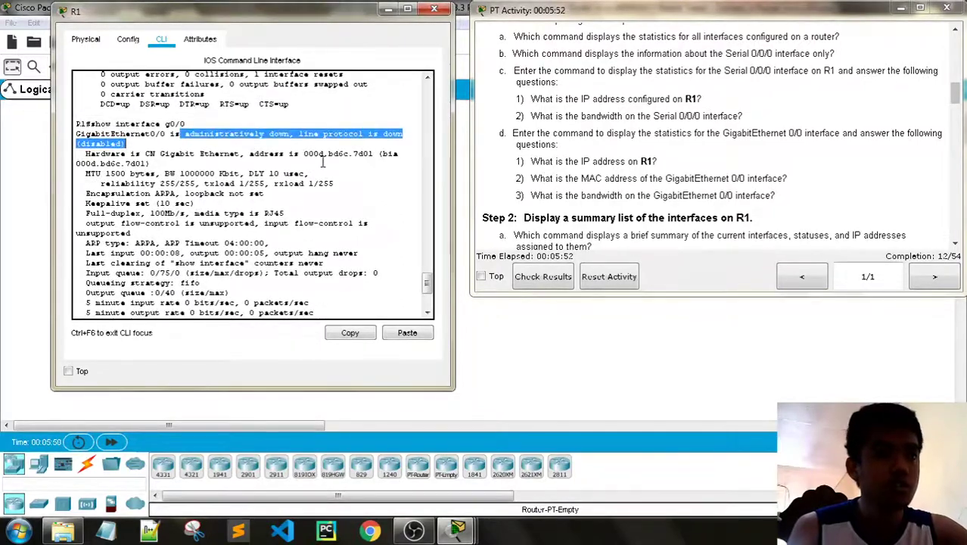
pyautogui.click(304, 153)
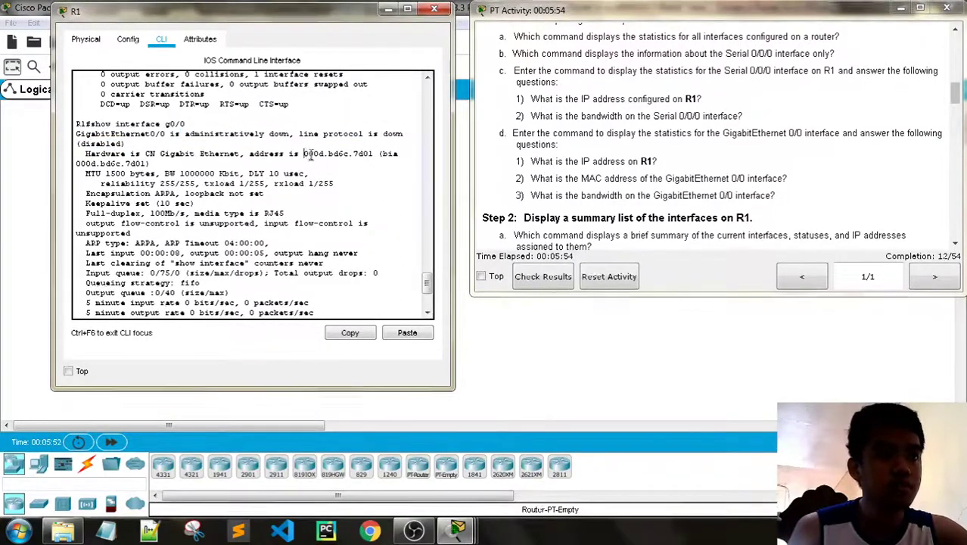
pyautogui.moveTo(303, 154); pyautogui.dragTo(353, 148)
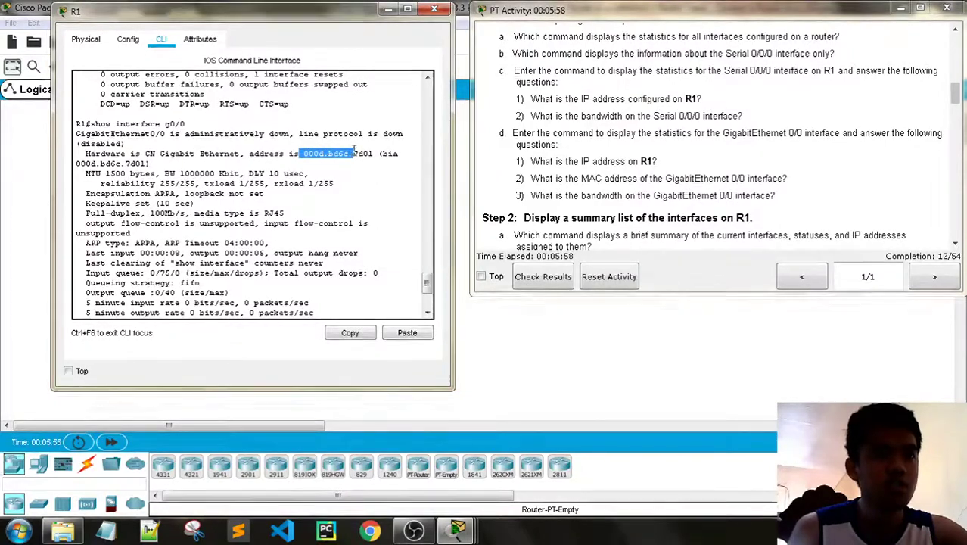
pyautogui.click(350, 332)
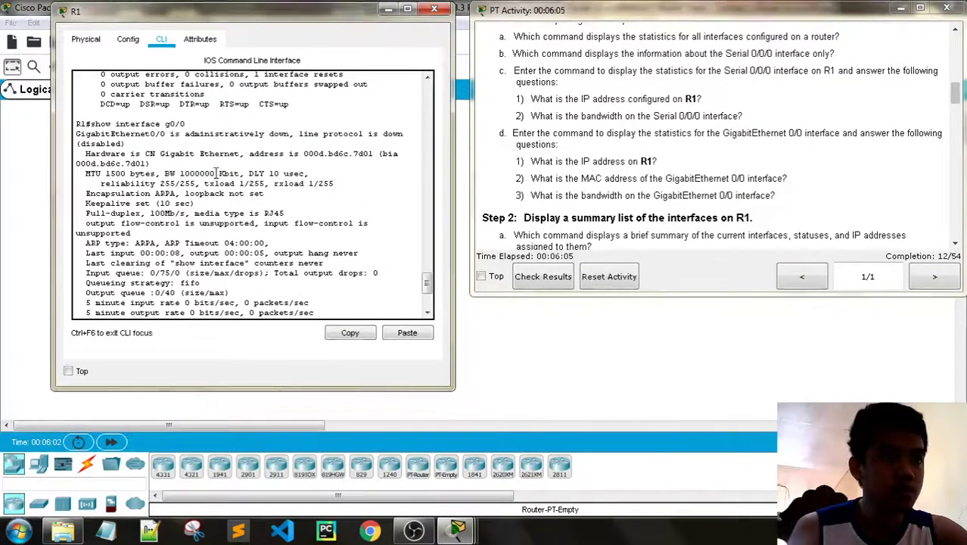
pyautogui.moveTo(215, 174); pyautogui.dragTo(201, 174)
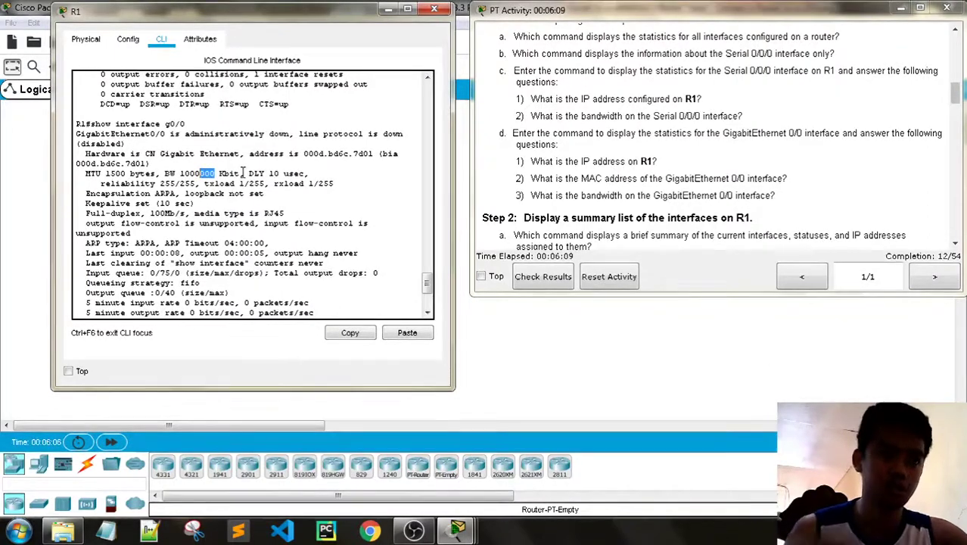
pyautogui.hotkey('ctrl', 'c')
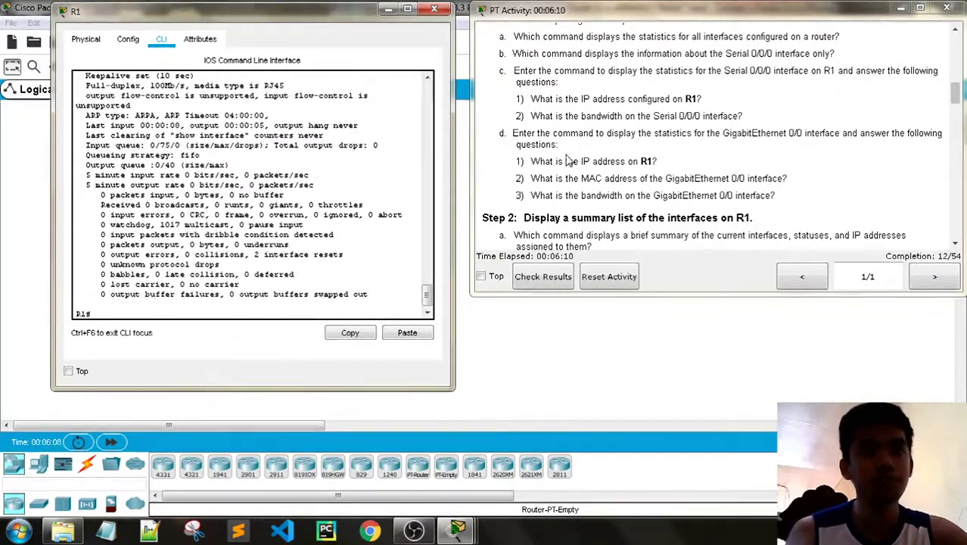
# Review R1's show ip interface brief output and move its window down-left off the topology
pyautogui.scroll(-1, 610, 156)
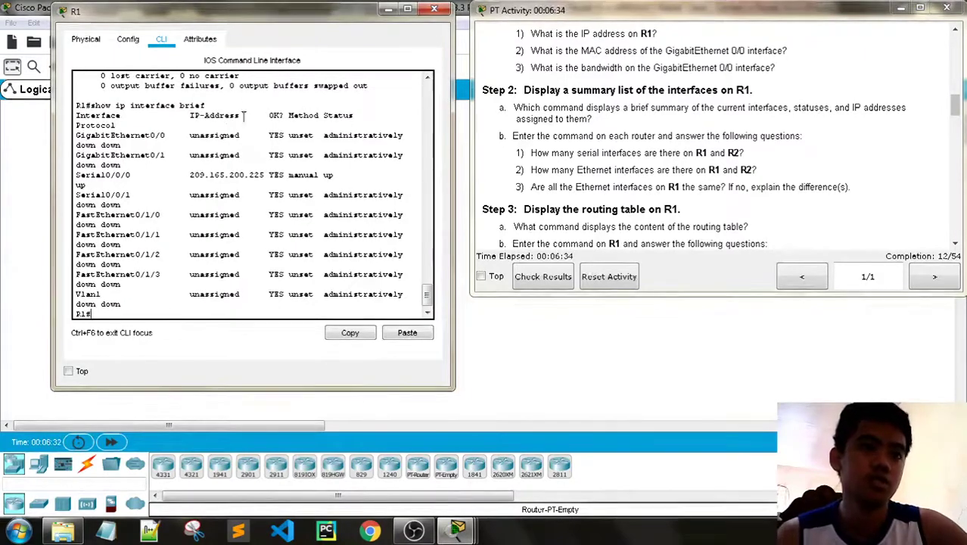
pyautogui.moveTo(268, 15); pyautogui.dragTo(238, 282)
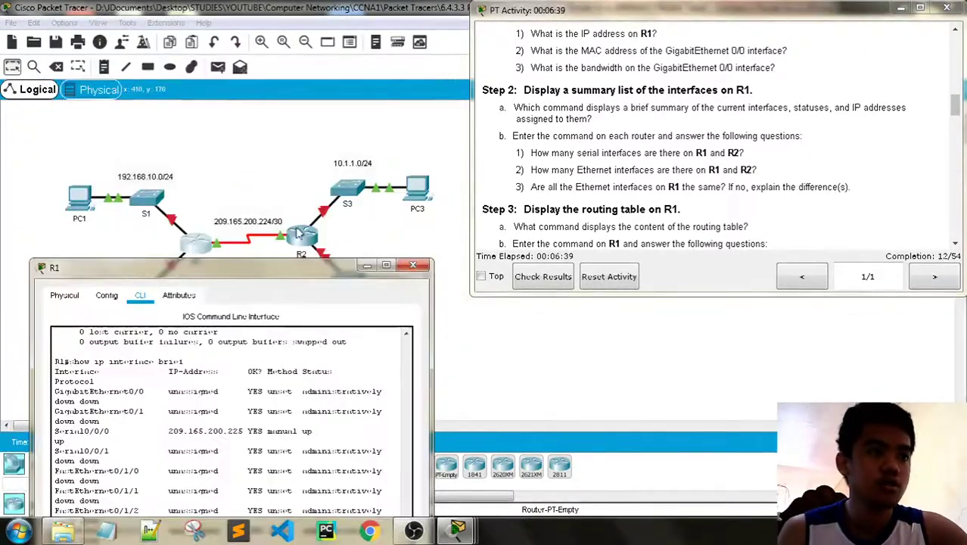
# Log in to R2's CLI with the console password and enter privileged mode with the enable password
pyautogui.click(346, 190)
pyautogui.click(391, 93)
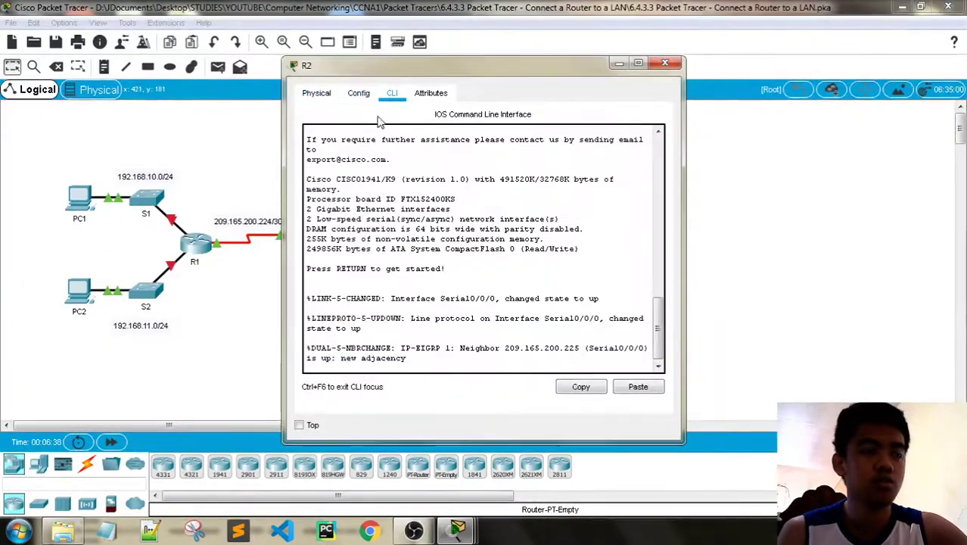
pyautogui.press('Return')
pyautogui.press('Return')
pyautogui.press('Return')
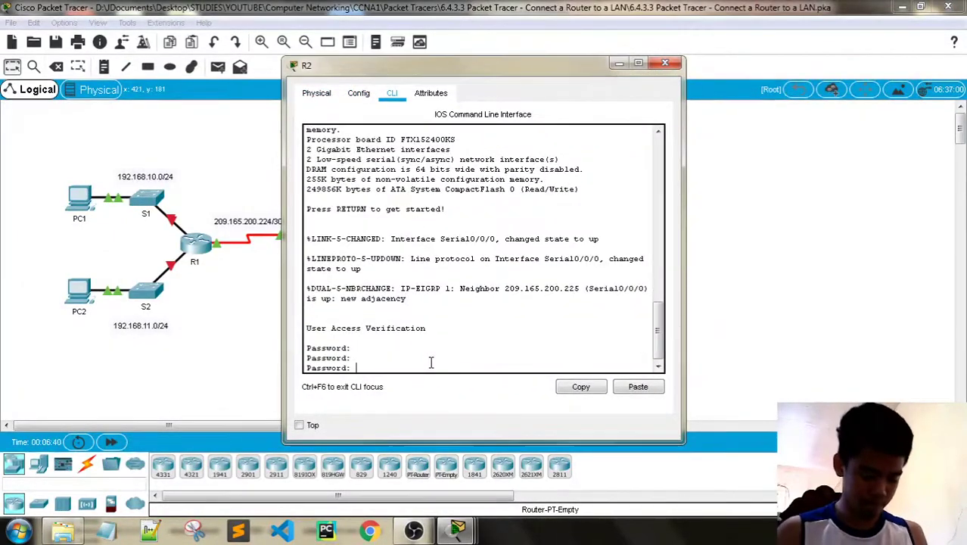
pyautogui.press('Return')
pyautogui.press('Return')
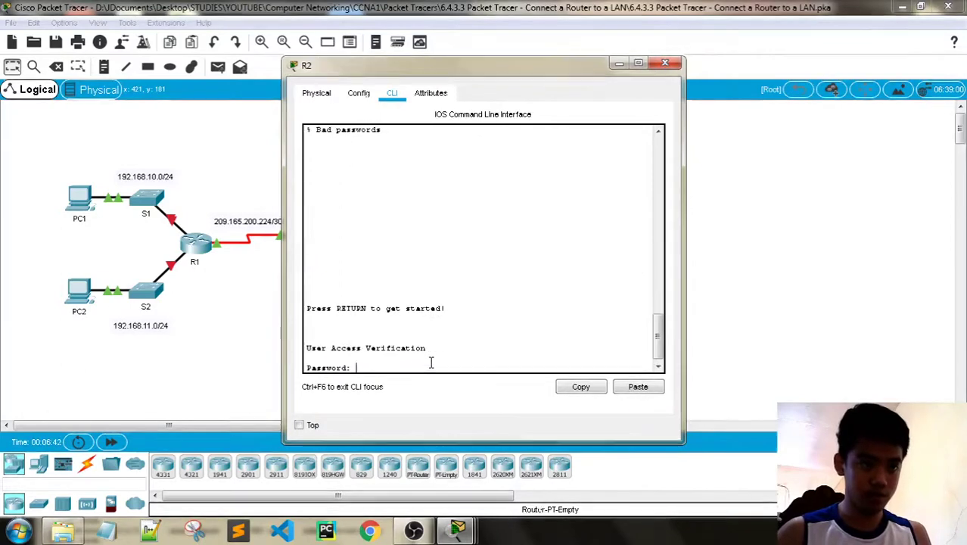
pyautogui.write('cisco')
pyautogui.press('Return')
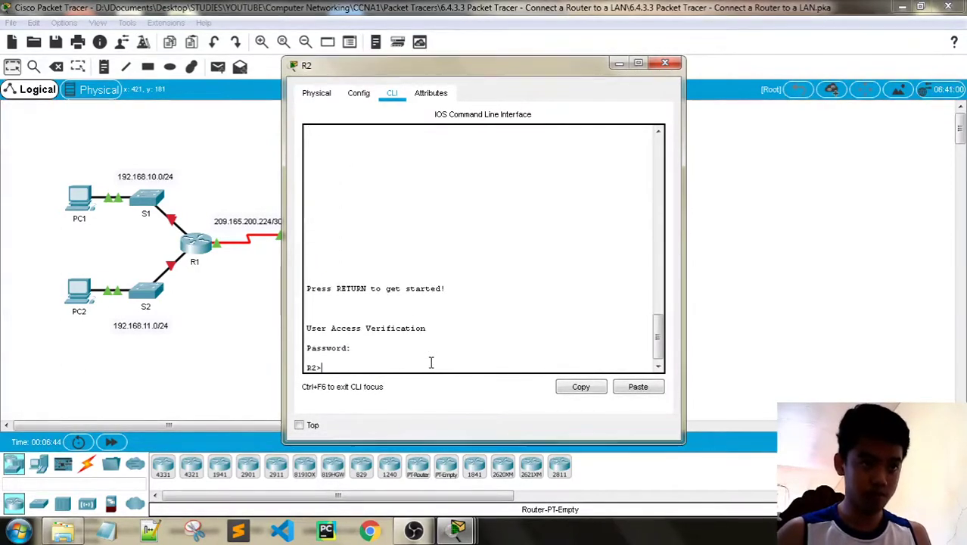
pyautogui.write('en')
pyautogui.press('Return')
pyautogui.write('class')
pyautogui.press('Return')
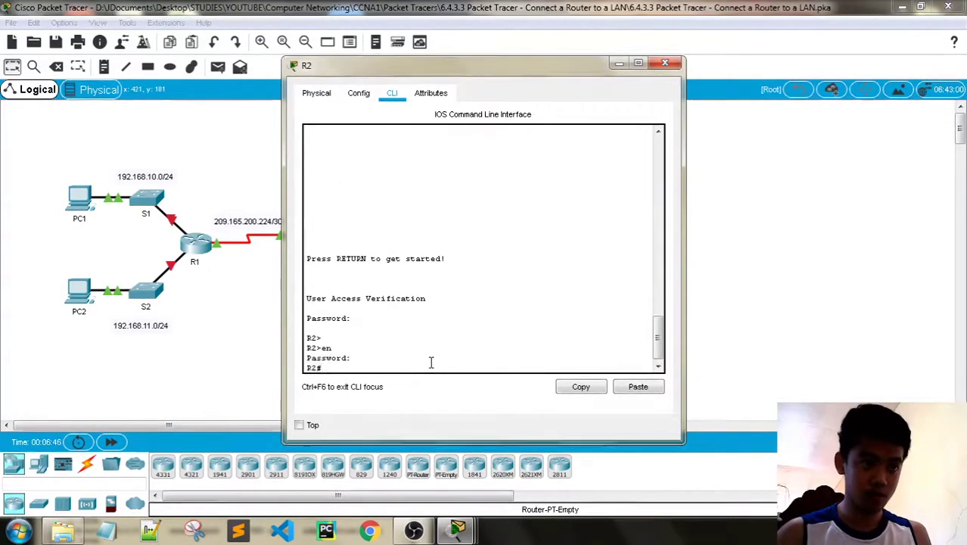
# Run show ip interface brief on R2, showing Serial0/0/0 up at 209.165.200.226
pyautogui.write('show ip')
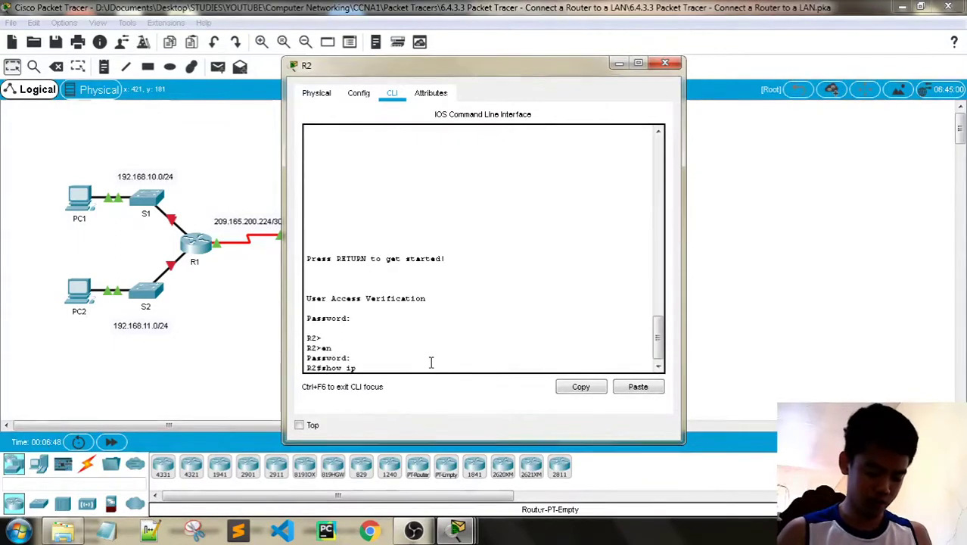
pyautogui.write(' interface brief')
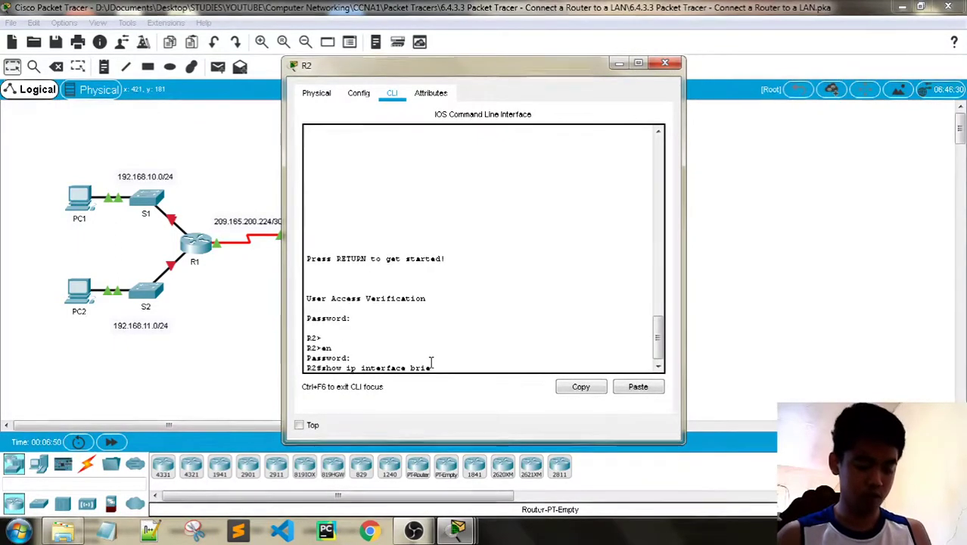
pyautogui.press('Return')
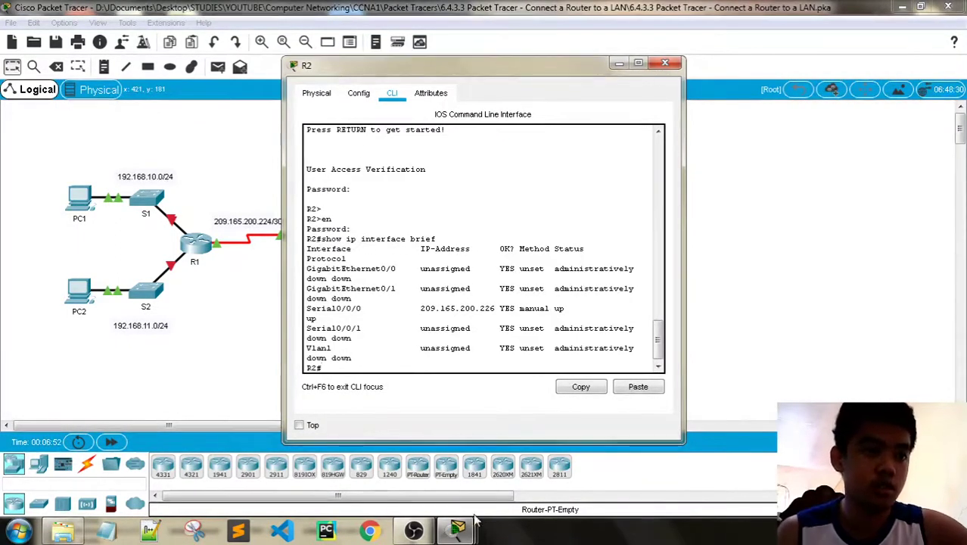
pyautogui.moveTo(326, 530)
pyautogui.click(270, 462)
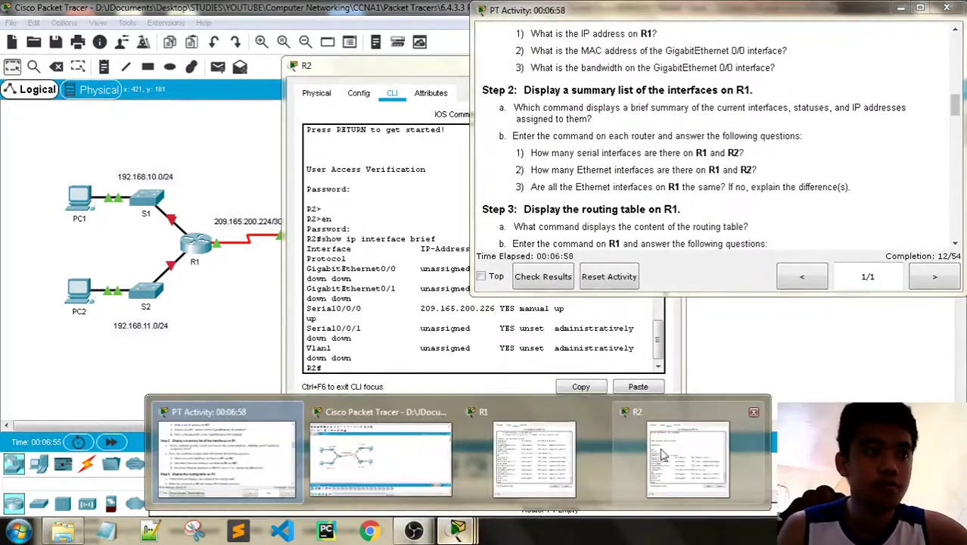
# Arrange R1's and R2's console windows side by side to compare their interface summaries
pyautogui.click(586, 449)
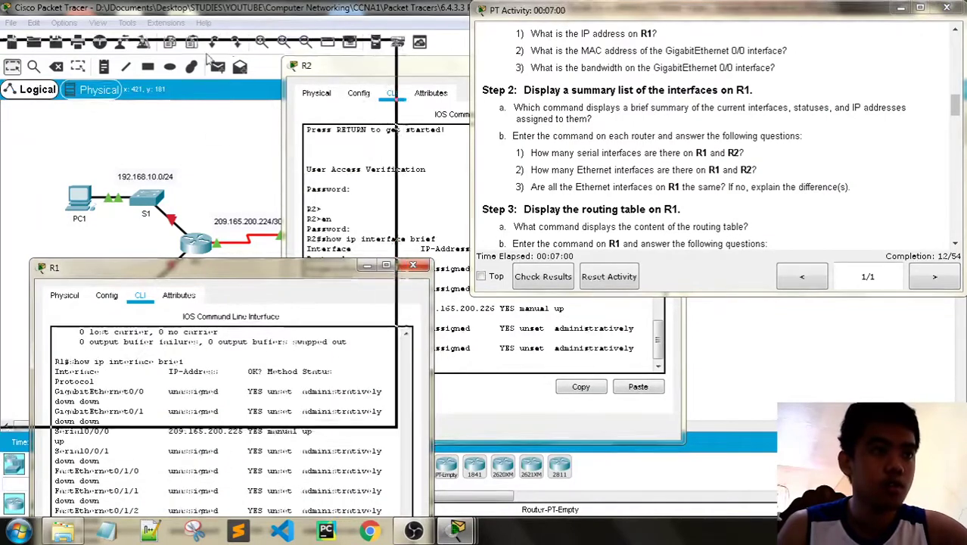
pyautogui.moveTo(246, 274); pyautogui.dragTo(234, 59)
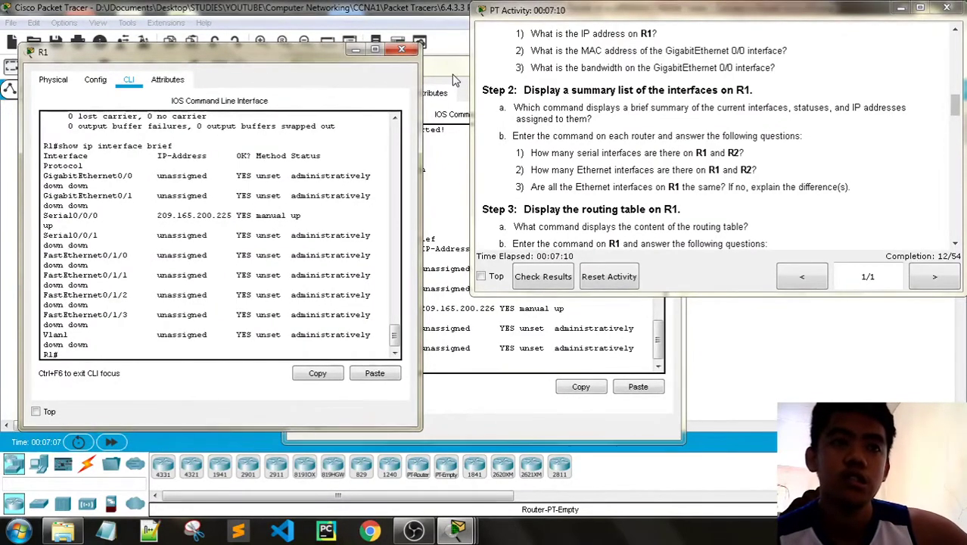
pyautogui.moveTo(454, 78); pyautogui.dragTo(602, 63)
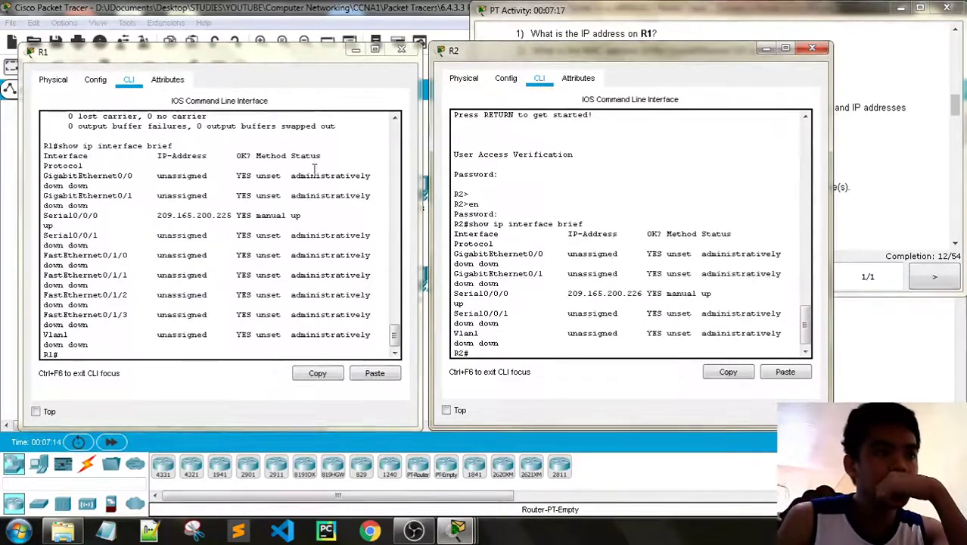
pyautogui.scroll(-1, 289, 212)
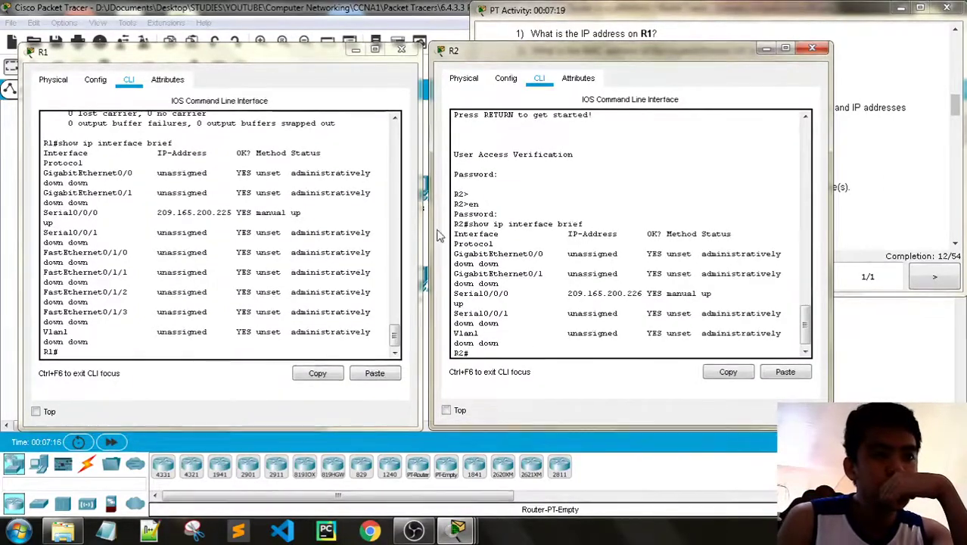
pyautogui.click(244, 84)
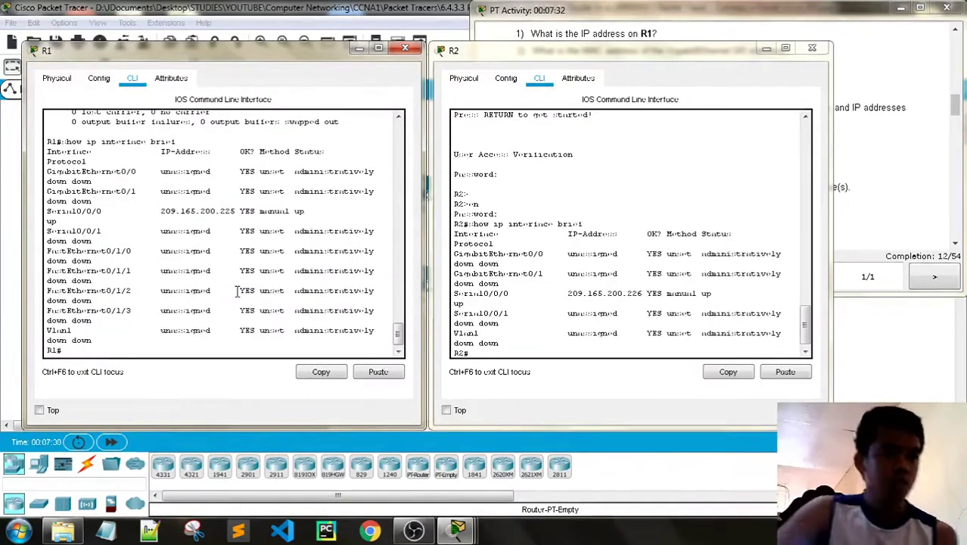
pyautogui.moveTo(604, 45)
pyautogui.mouseDown()
pyautogui.moveTo(540, 134)
pyautogui.moveTo(509, 218)
pyautogui.moveTo(521, 57)
pyautogui.moveTo(598, 53)
pyautogui.mouseUp()
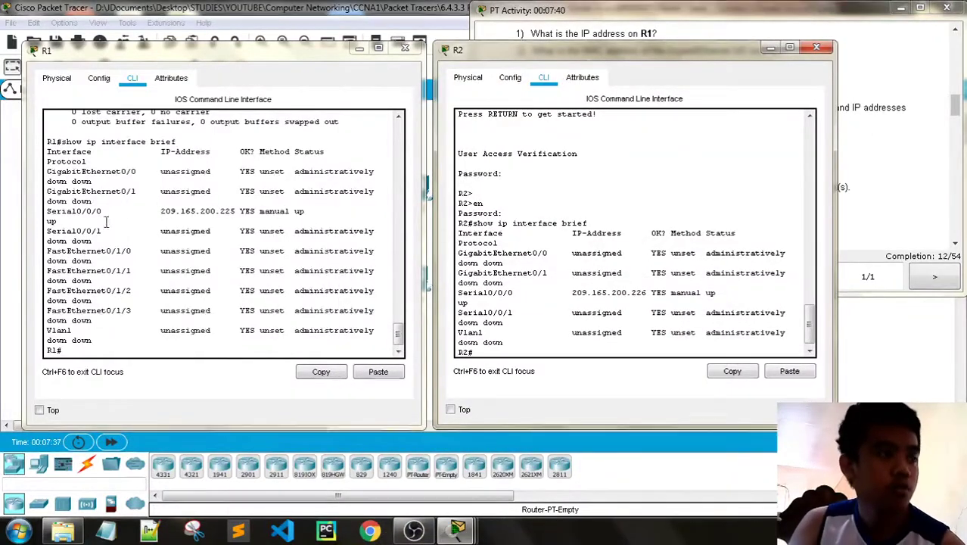
pyautogui.click(576, 16)
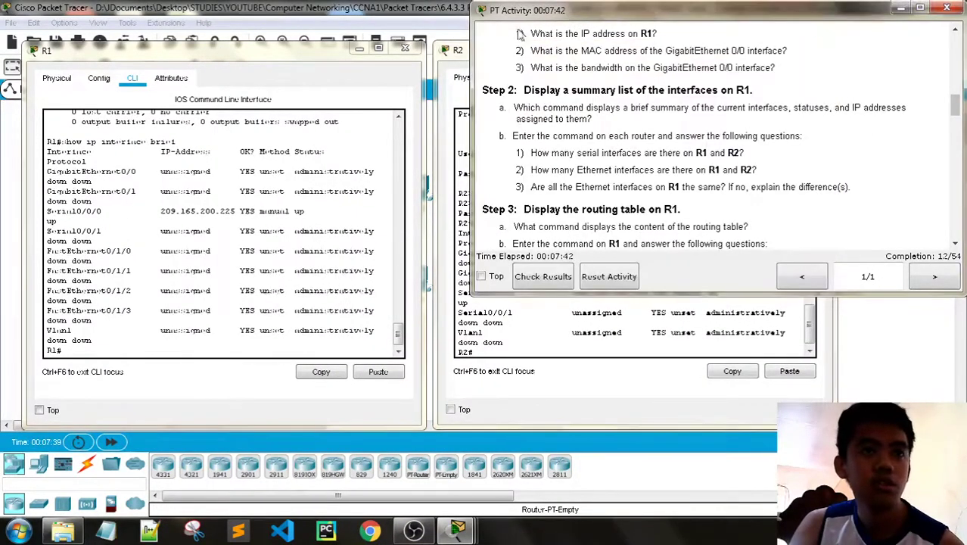
pyautogui.click(457, 56)
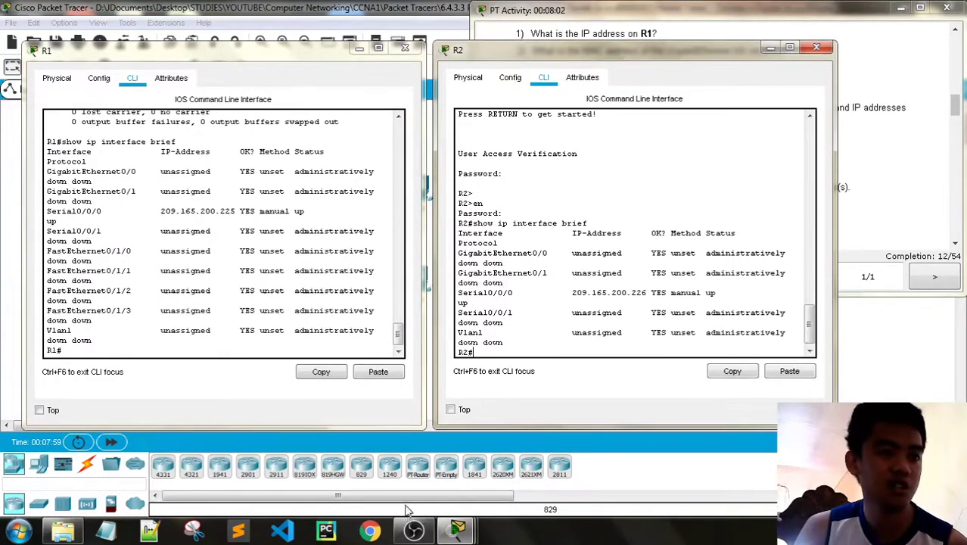
# Highlight R1's FastEthernet0/1/0 and 0/1/2 entries and scroll the instructions to Step 3
pyautogui.moveTo(457, 530)
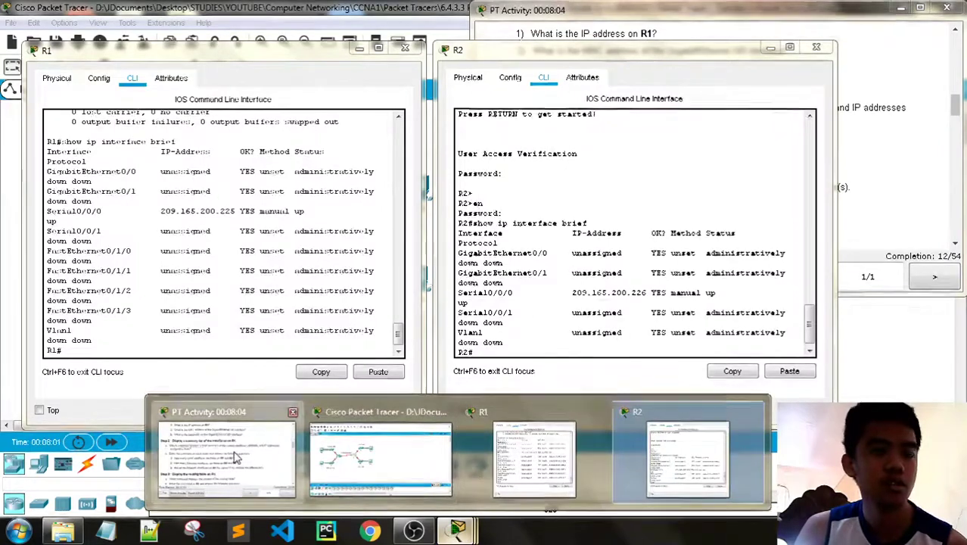
pyautogui.click(227, 458)
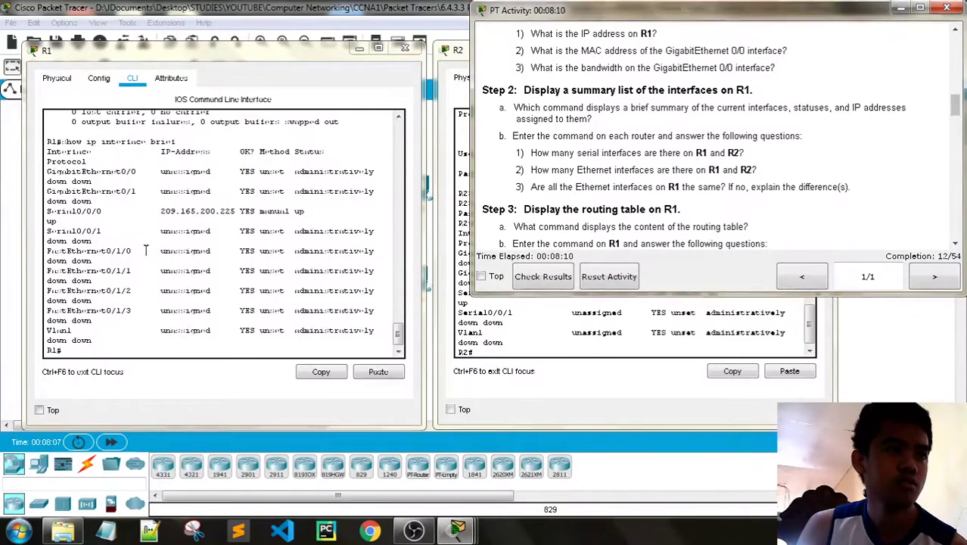
pyautogui.scroll(-1, 688, 199)
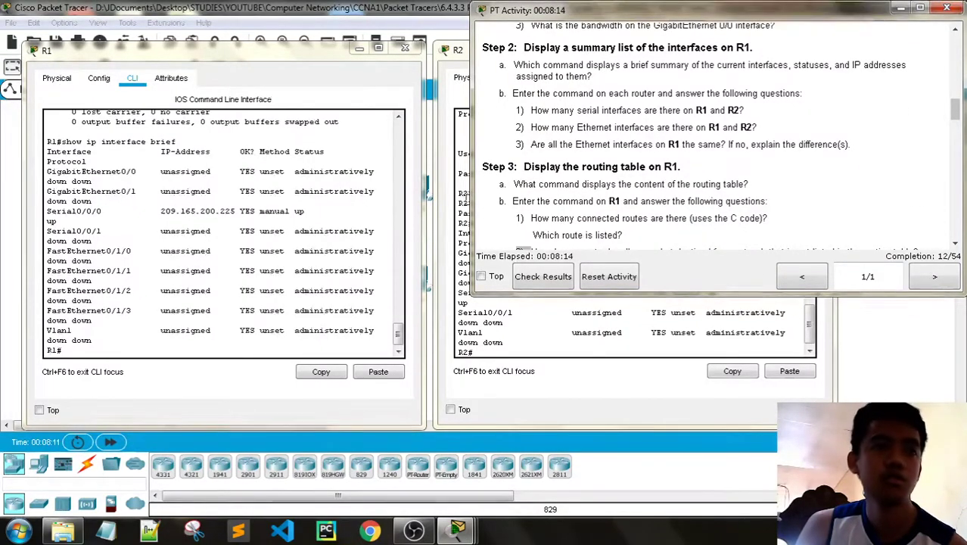
pyautogui.moveTo(128, 254); pyautogui.dragTo(57, 258)
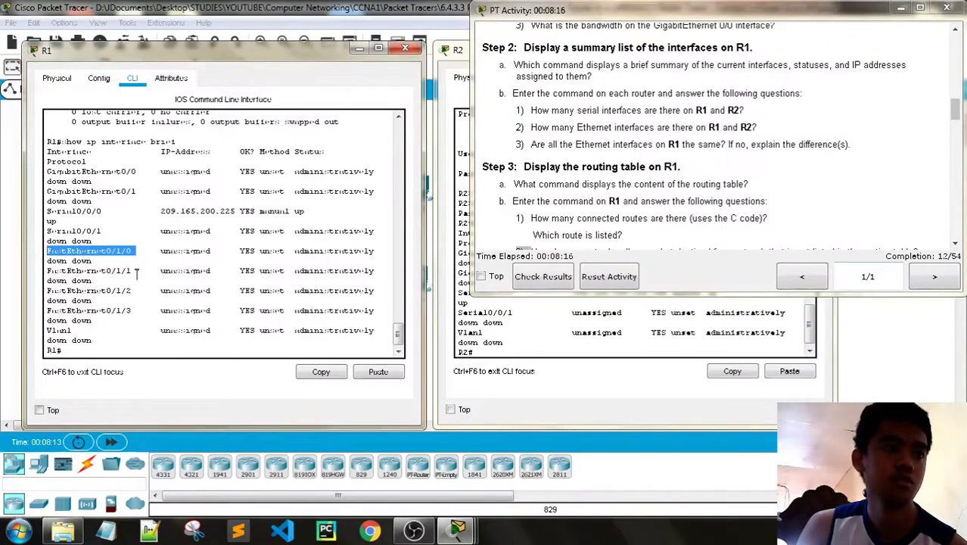
pyautogui.moveTo(134, 290); pyautogui.dragTo(107, 291)
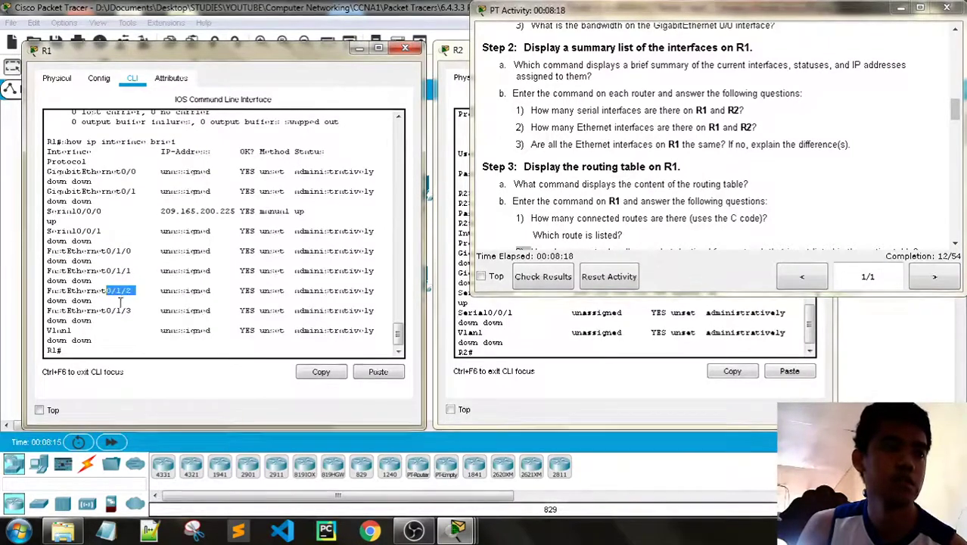
pyautogui.click(641, 143)
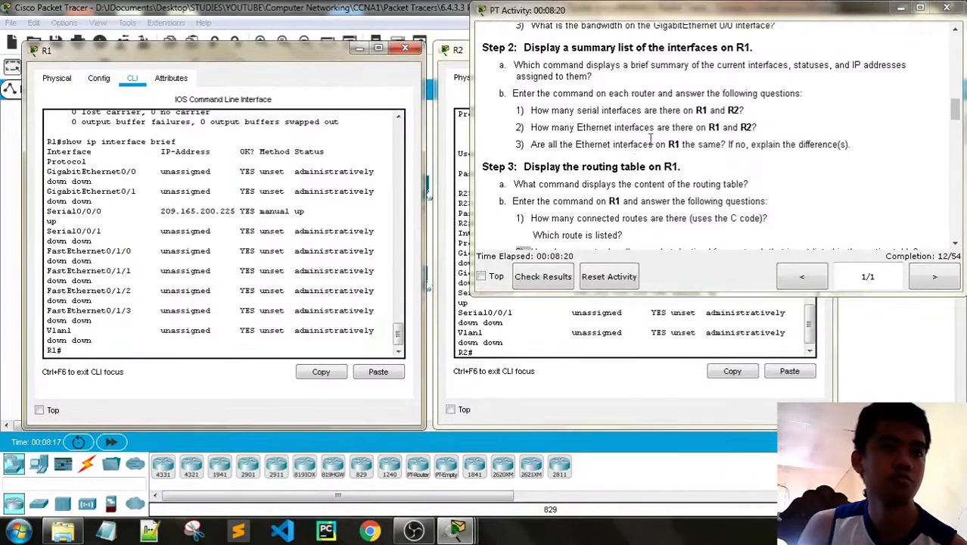
pyautogui.scroll(-1, 640, 144)
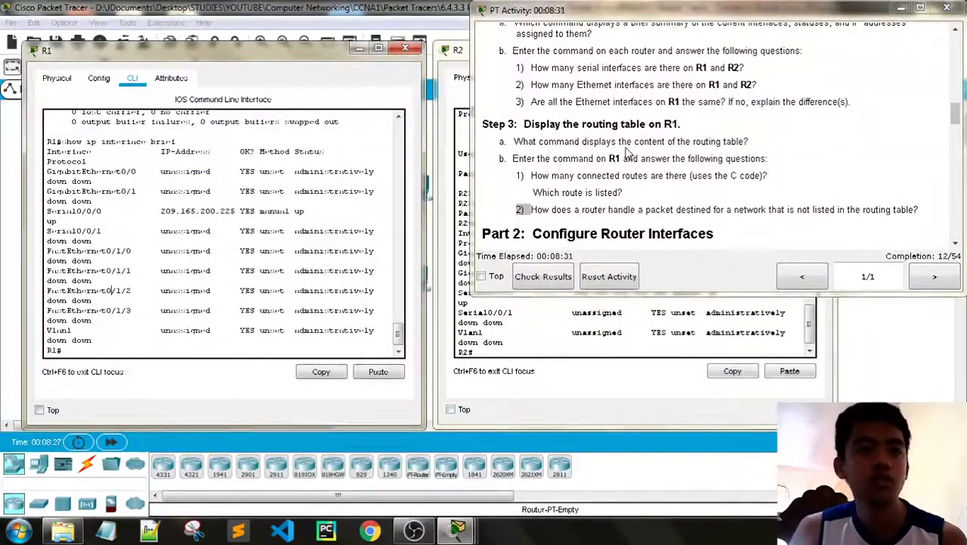
# Run show ip route on R1 to answer the routing-table question, then widen its console
pyautogui.moveTo(753, 149); pyautogui.dragTo(521, 145)
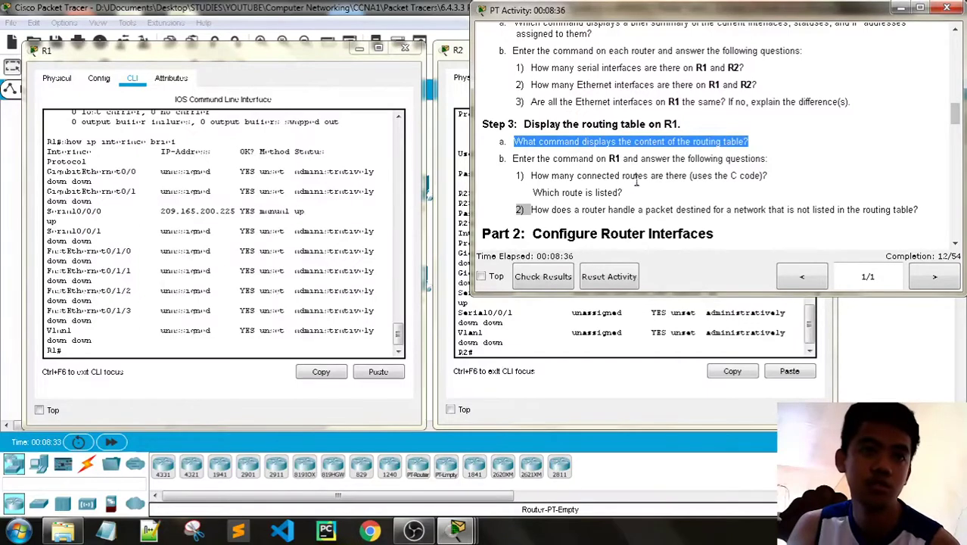
pyautogui.scroll(-1, 740, 190)
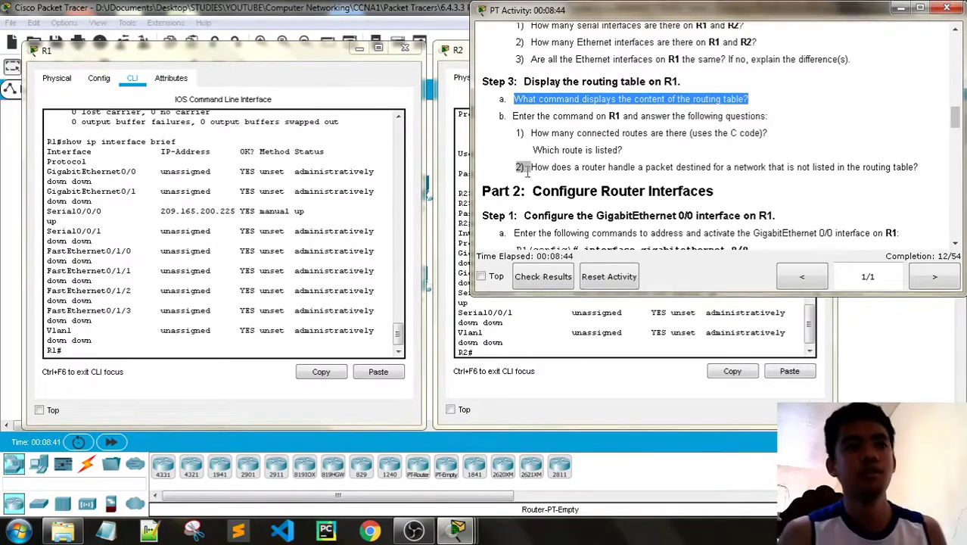
pyautogui.click(115, 352)
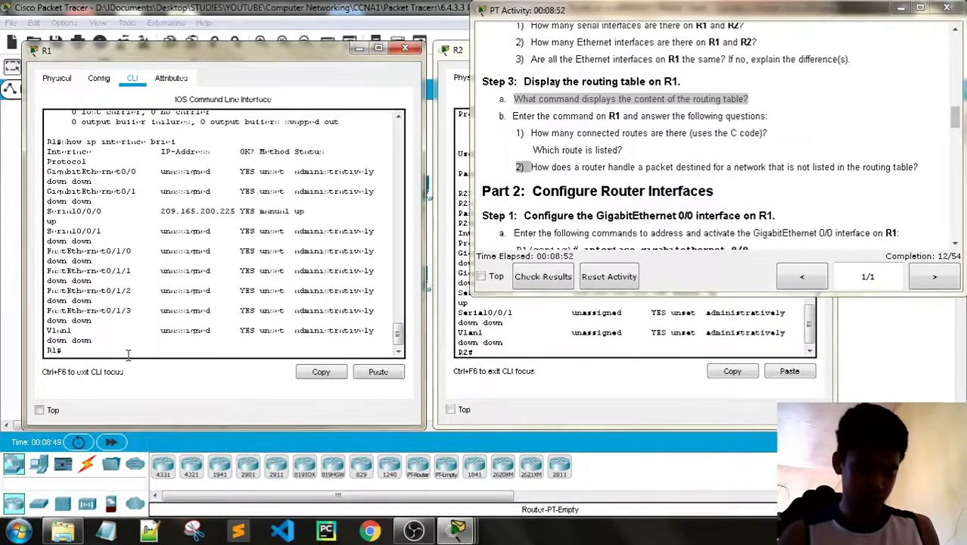
pyautogui.write('show ip')
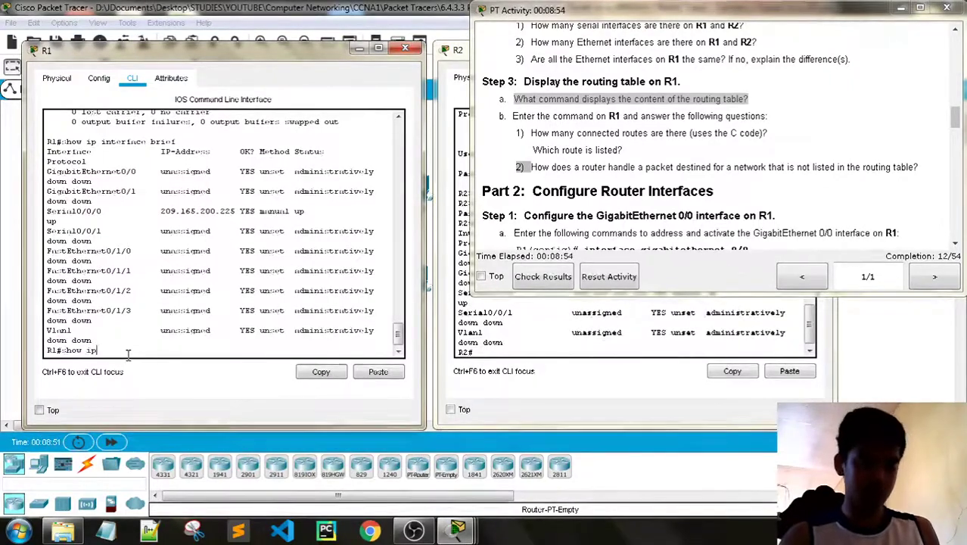
pyautogui.write(' route')
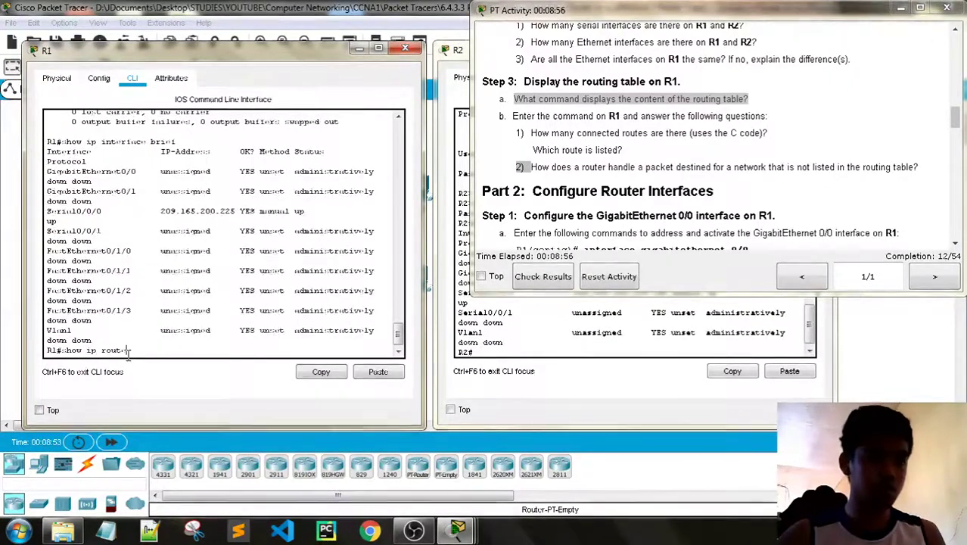
pyautogui.press('Return')
pyautogui.moveTo(422, 205); pyautogui.dragTo(454, 201)
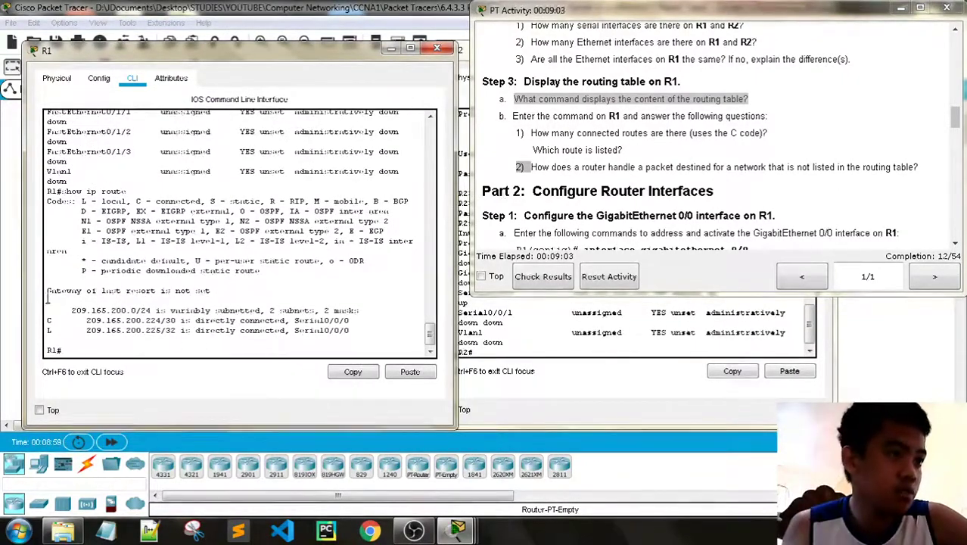
# Highlight R1's connected routes, including 209.165.200.224/30, while moving the console around the topology
pyautogui.moveTo(25, 265); pyautogui.dragTo(16, 265)
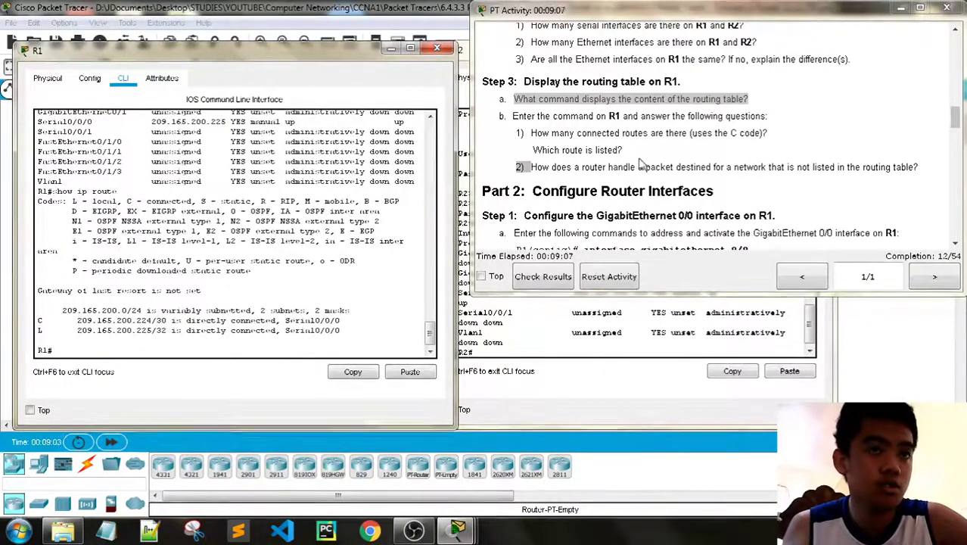
pyautogui.moveTo(166, 322); pyautogui.dragTo(75, 320)
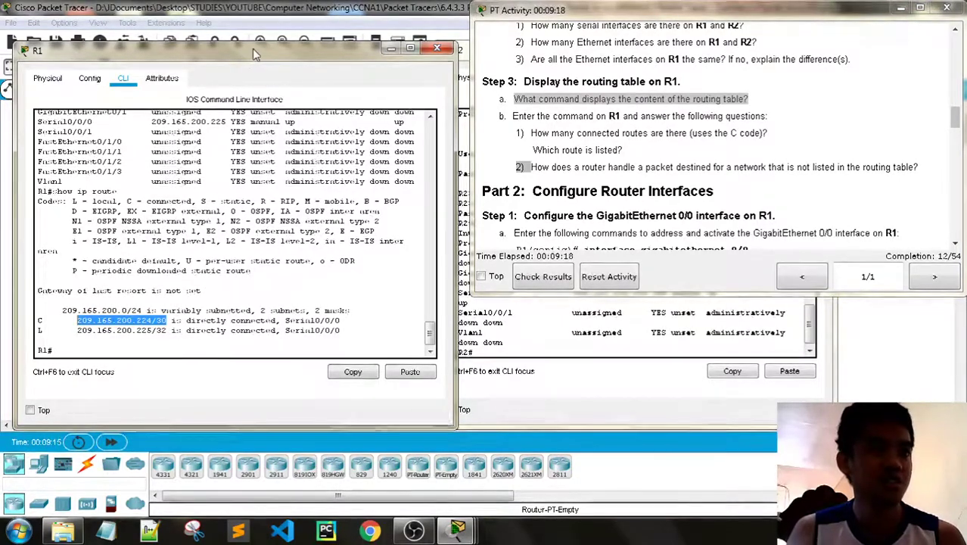
pyautogui.moveTo(254, 51)
pyautogui.mouseDown()
pyautogui.moveTo(268, 283)
pyautogui.moveTo(276, 151)
pyautogui.moveTo(255, 38)
pyautogui.mouseUp()
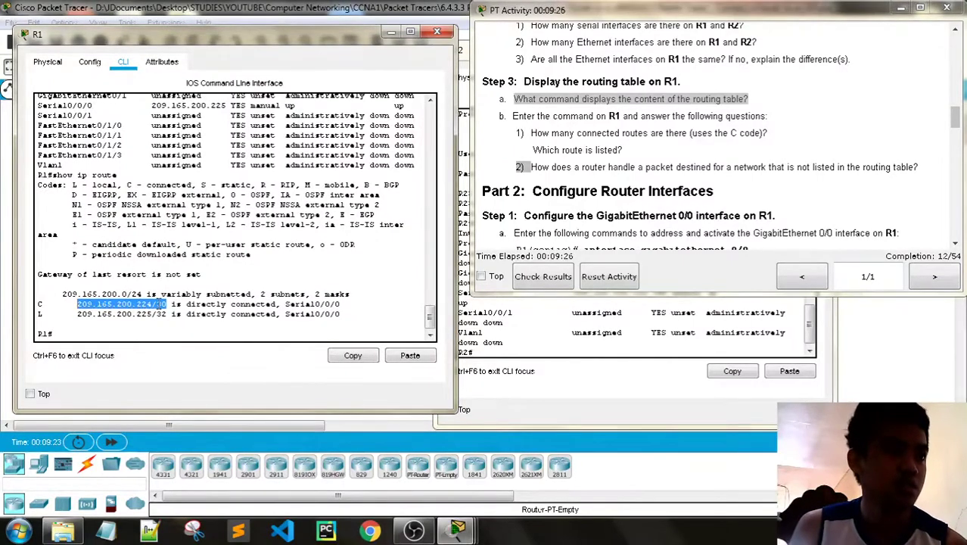
pyautogui.moveTo(166, 304)
pyautogui.mouseDown()
pyautogui.moveTo(73, 303)
pyautogui.moveTo(168, 313)
pyautogui.moveTo(157, 314)
pyautogui.mouseUp()
pyautogui.click(168, 313)
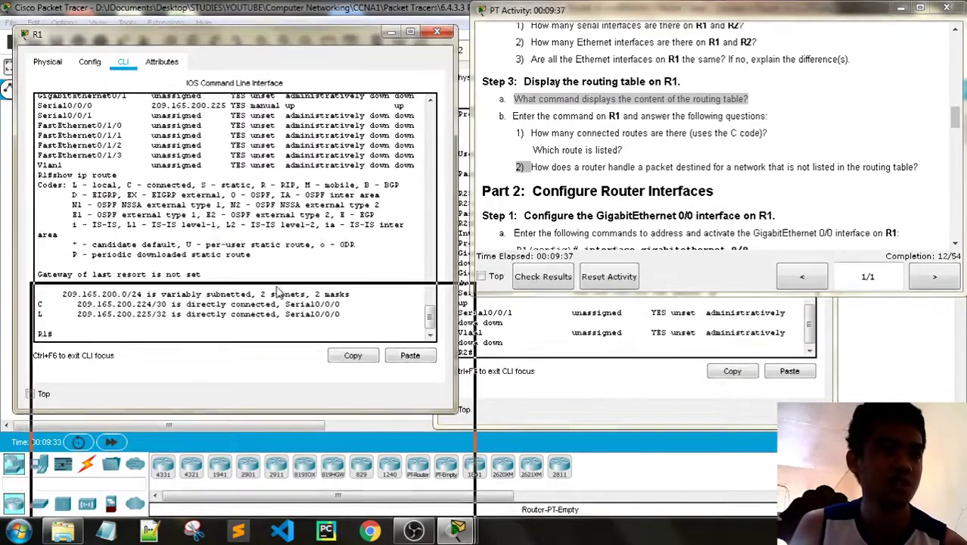
pyautogui.moveTo(280, 33); pyautogui.dragTo(288, 366)
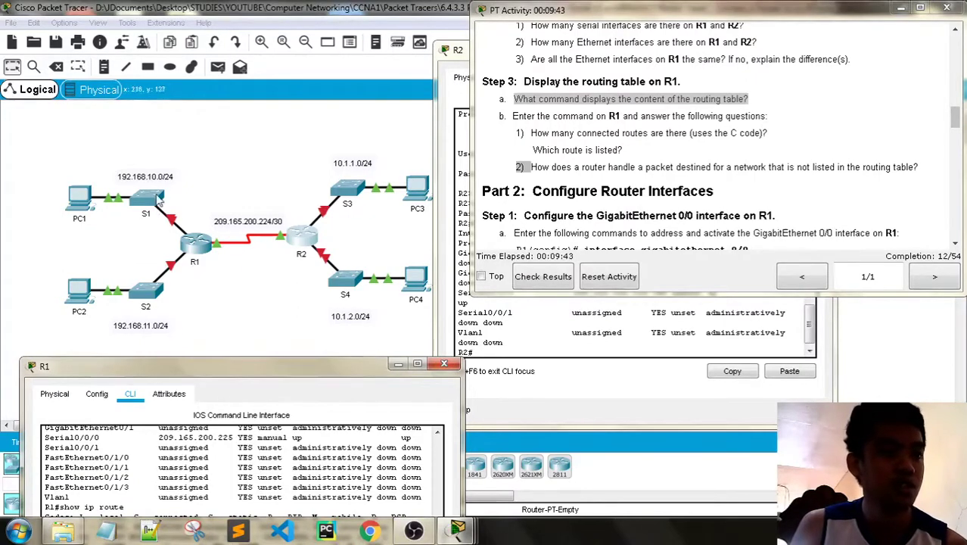
pyautogui.moveTo(235, 371); pyautogui.dragTo(230, 46)
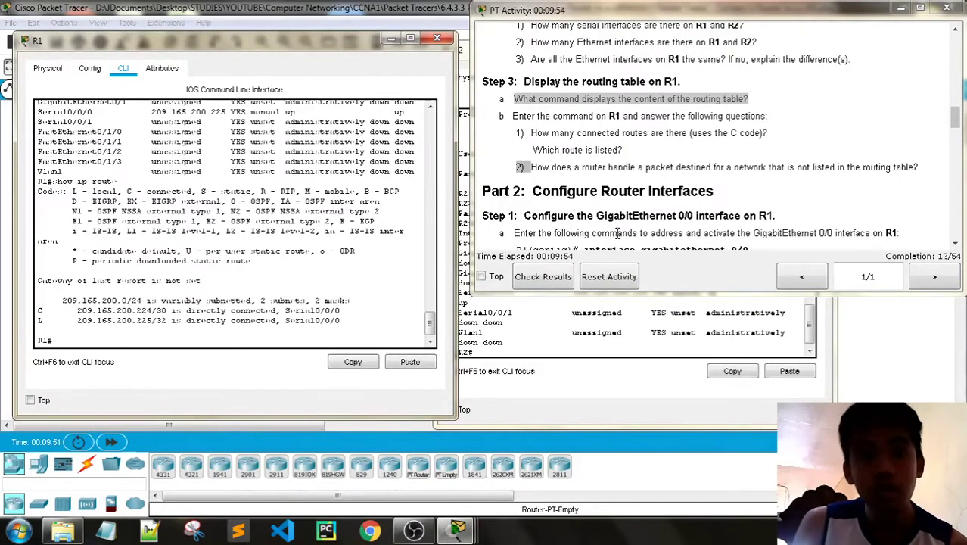
# Highlight the 'Gateway of last resort is not set' line and scroll instructions to Part 2 Step 1
pyautogui.moveTo(644, 167); pyautogui.dragTo(815, 168)
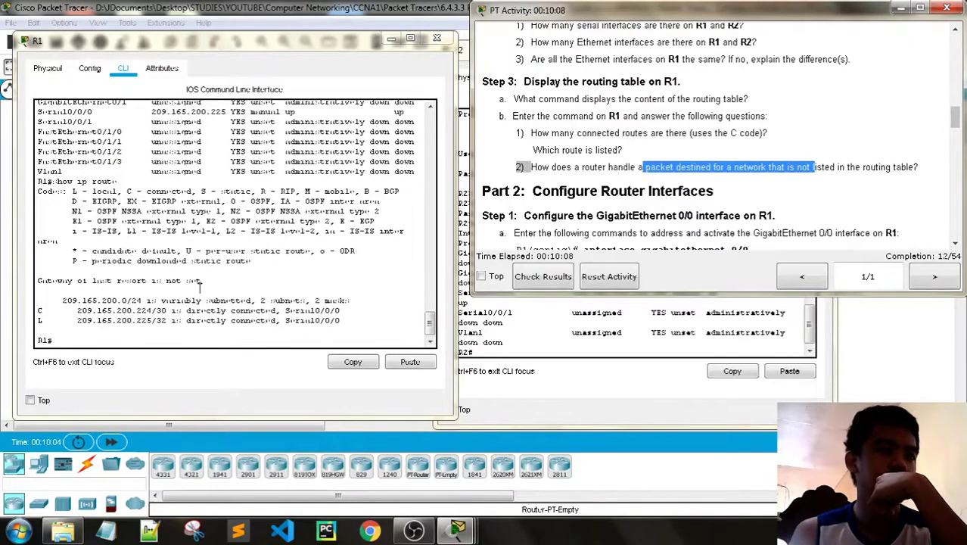
pyautogui.moveTo(217, 282); pyautogui.dragTo(38, 280)
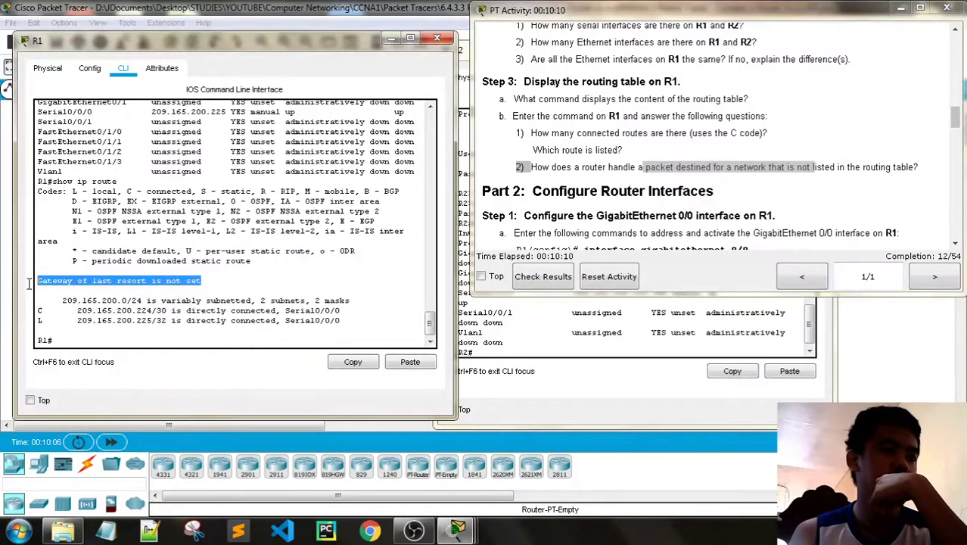
pyautogui.click(220, 283)
pyautogui.moveTo(231, 281); pyautogui.dragTo(37, 286)
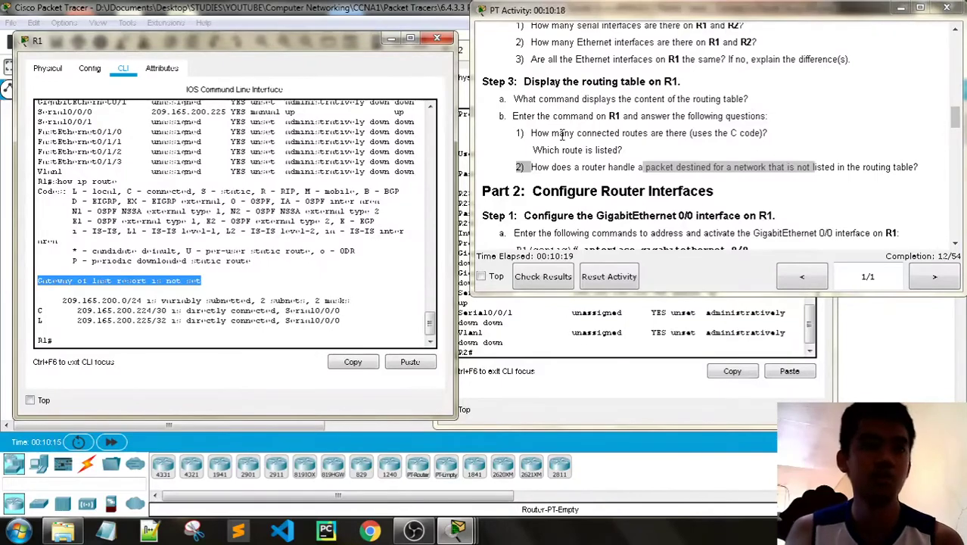
pyautogui.scroll(-2, 561, 134)
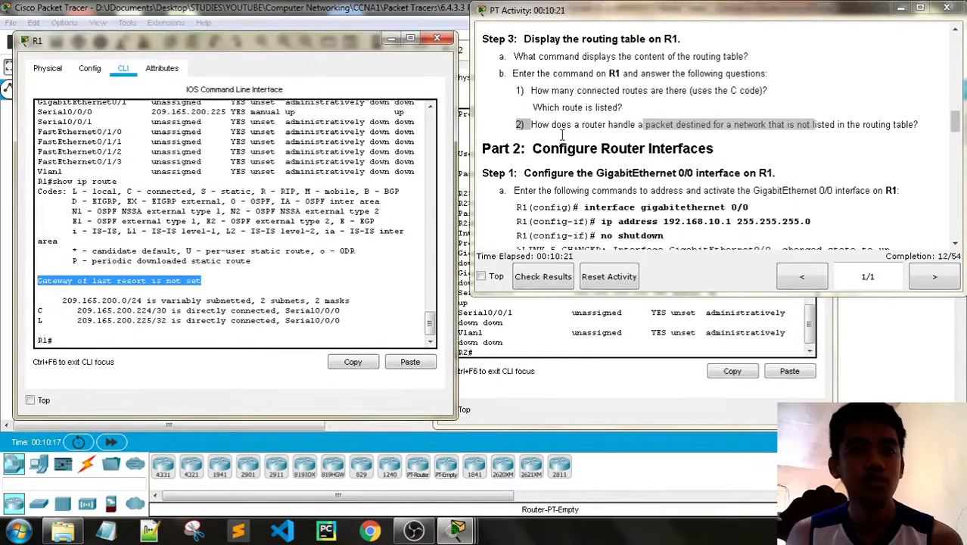
# Scroll R1's interface summary and routing table down to the two connected Serial0/0/0 routes
pyautogui.click(467, 56)
pyautogui.click(831, 48)
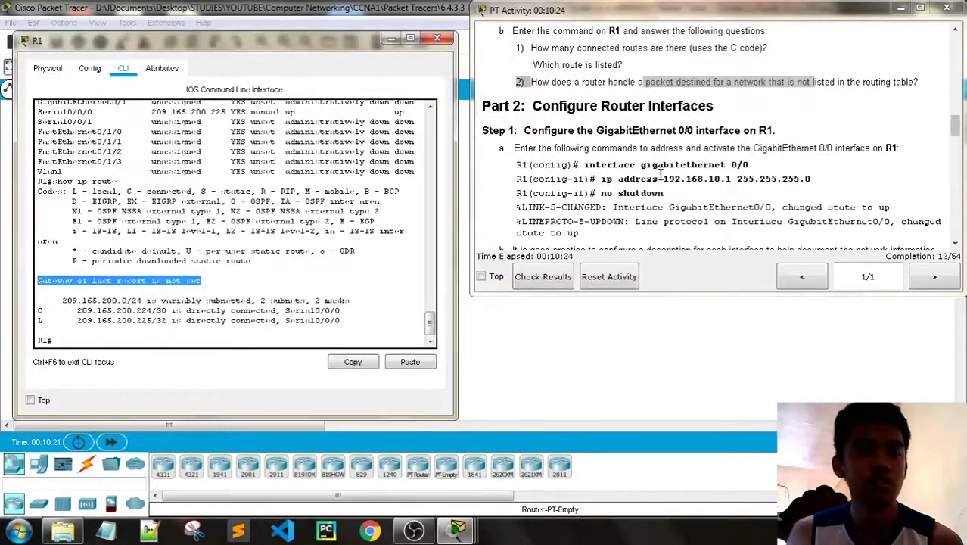
pyautogui.scroll(-1, 660, 176)
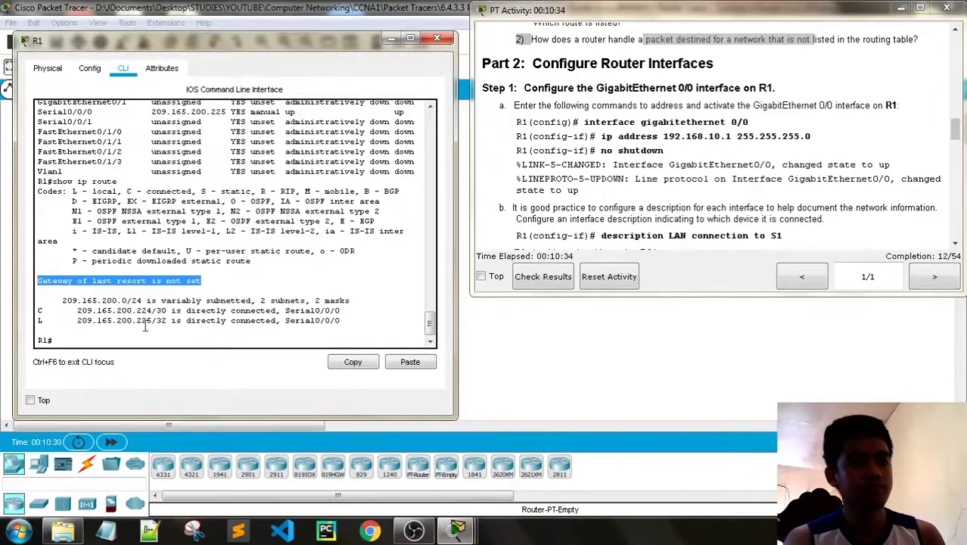
pyautogui.moveTo(189, 39); pyautogui.dragTo(518, 120)
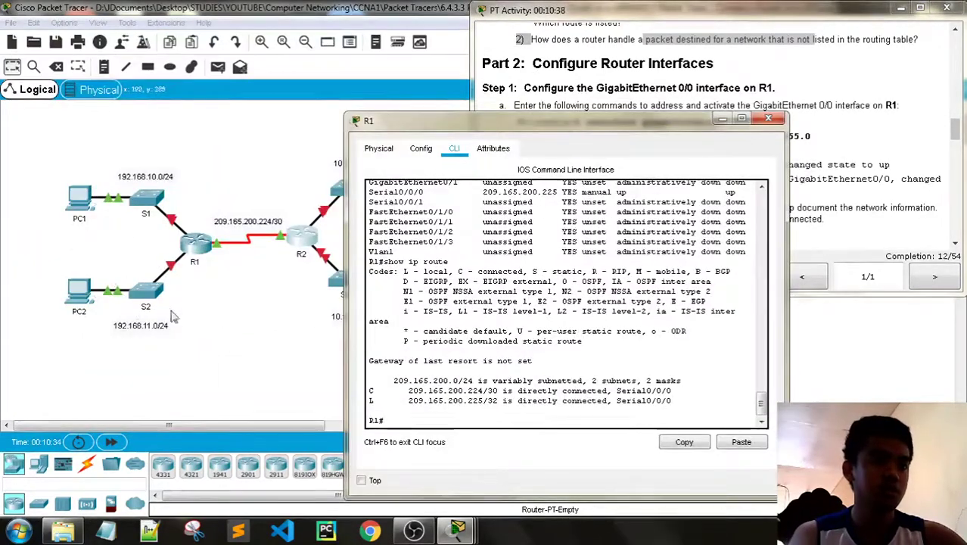
pyautogui.moveTo(530, 121); pyautogui.dragTo(209, 38)
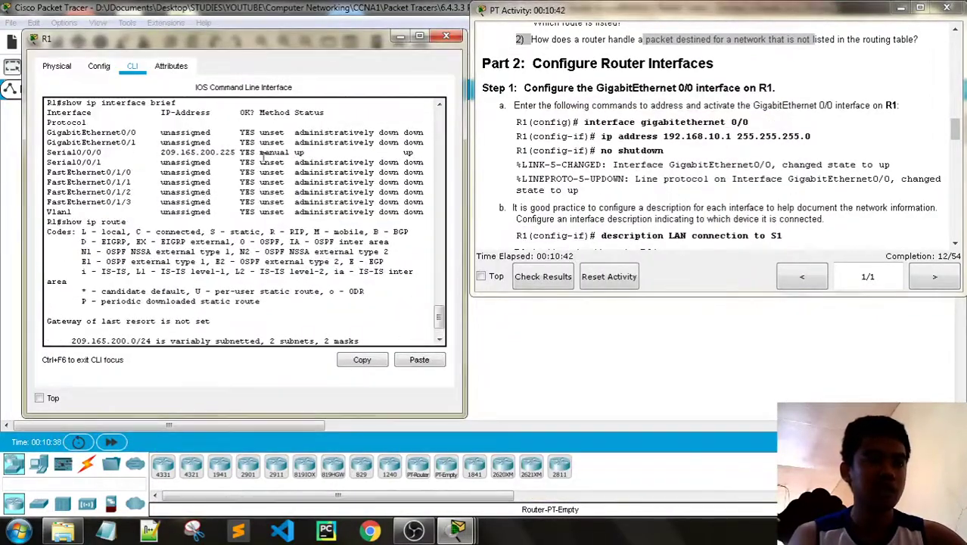
pyautogui.scroll(1, 325, 185)
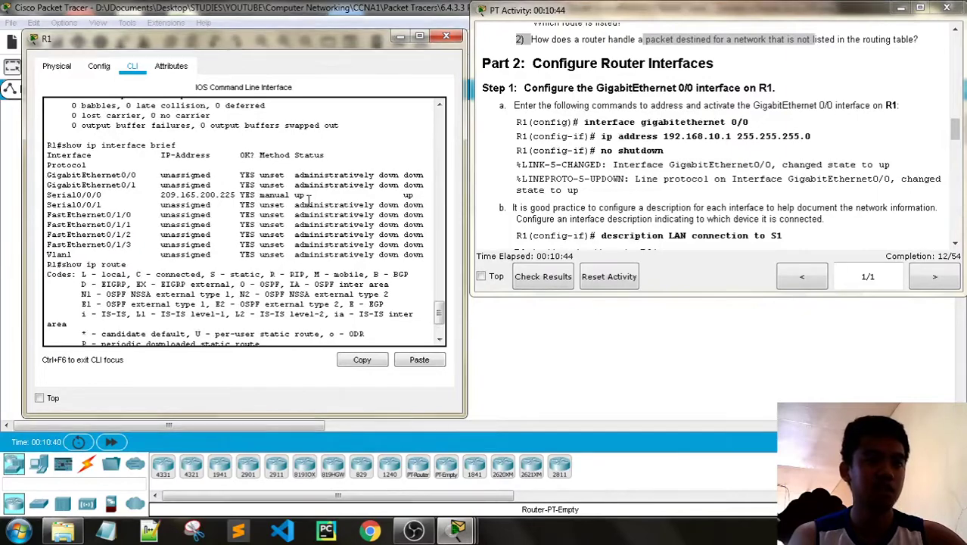
pyautogui.scroll(-3, 305, 193)
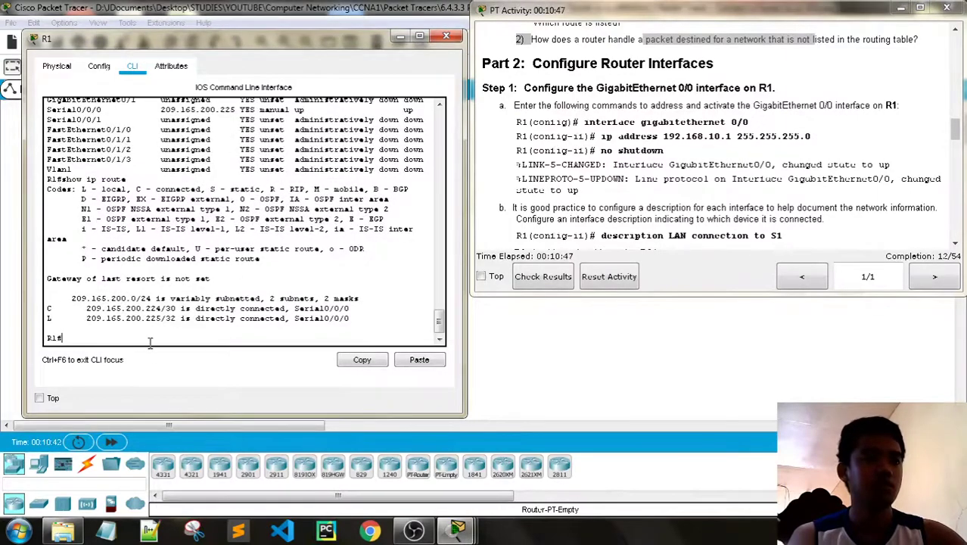
pyautogui.scroll(1, 157, 147)
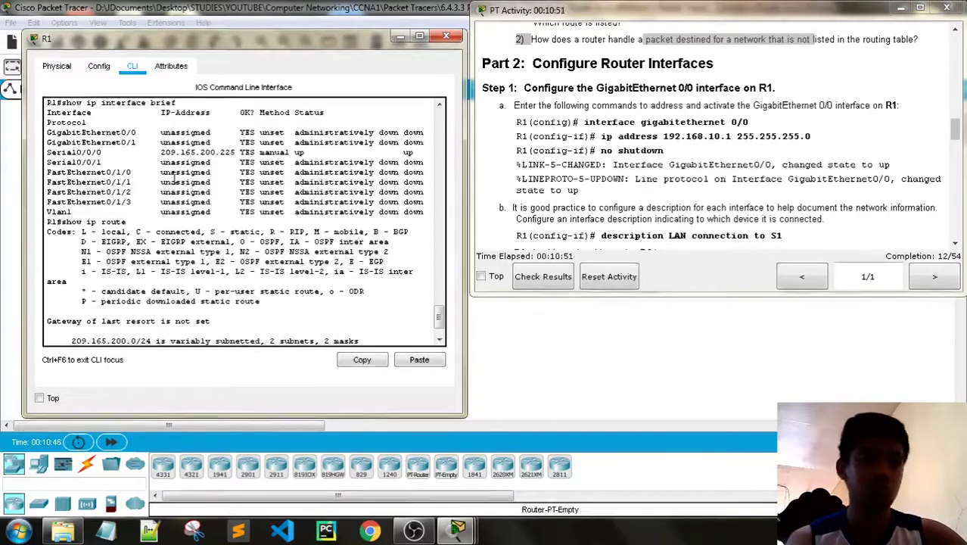
pyautogui.scroll(-1, 179, 264)
pyautogui.scroll(1, 179, 263)
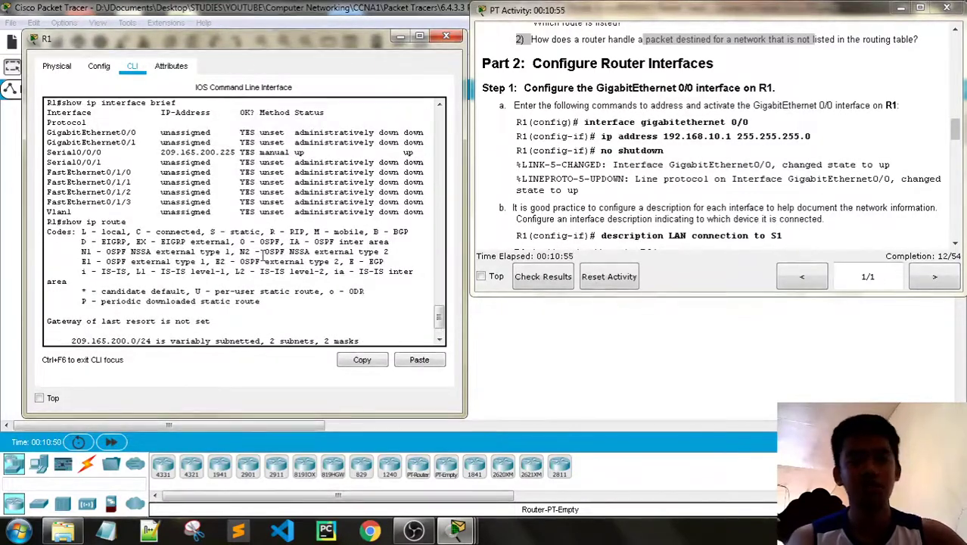
pyautogui.scroll(-1, 219, 333)
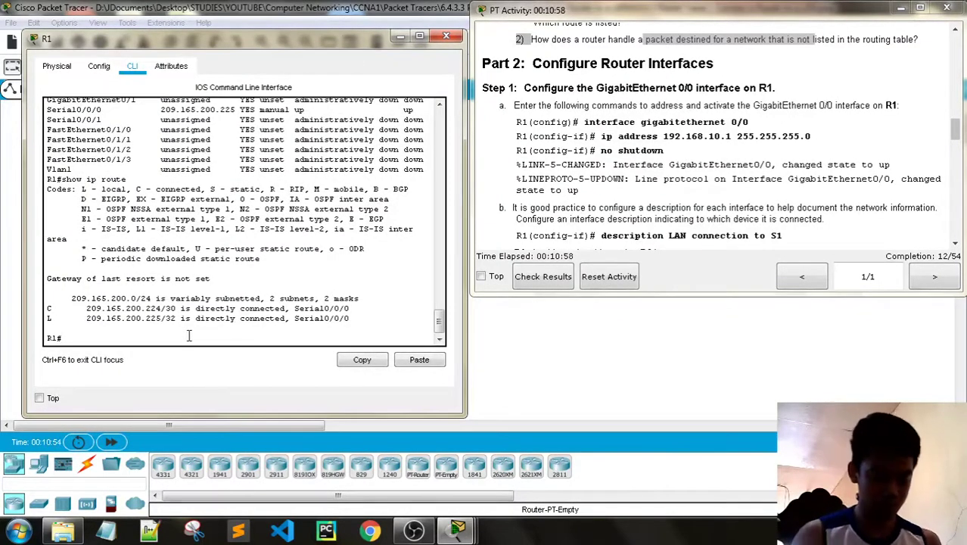
# Assign 192.168.10.1 255.255.255.0 to R1's GigabitEthernet0/0 and enable it with no shutdown
pyautogui.write('nfi')
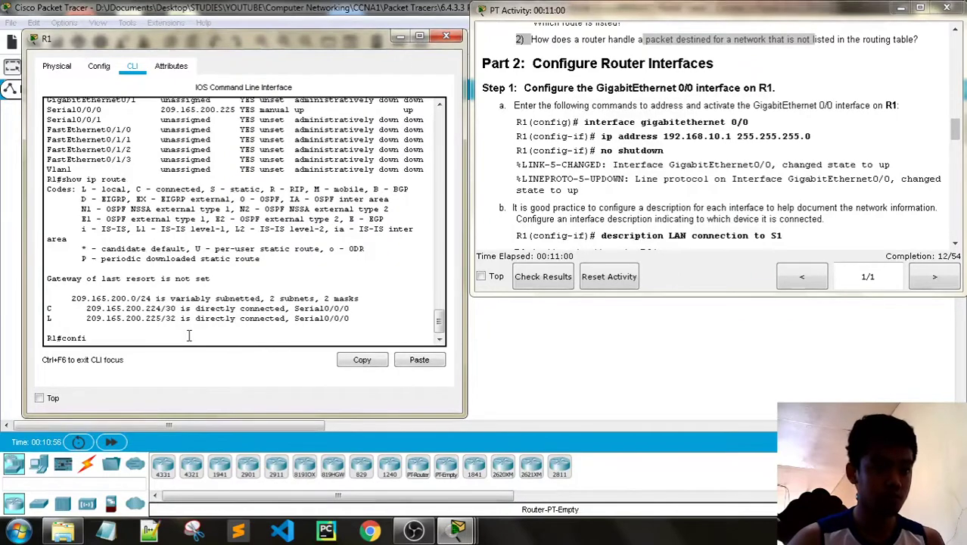
pyautogui.write('g t')
pyautogui.press('Return')
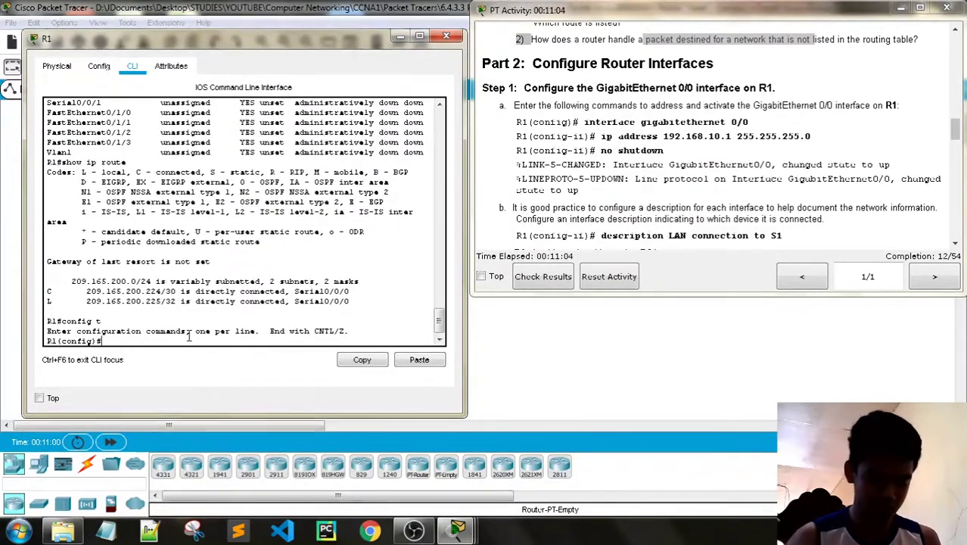
pyautogui.write('interface')
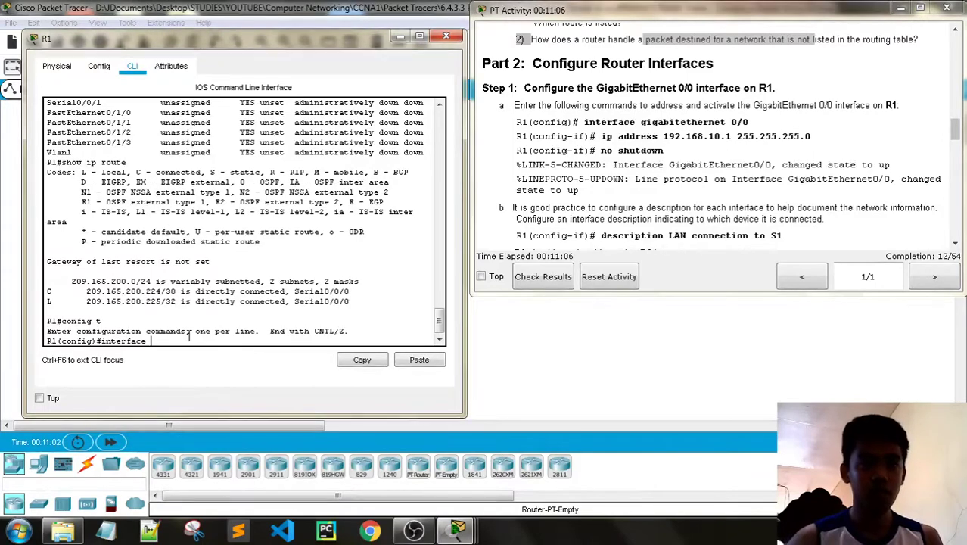
pyautogui.write(' gigabitethernet ')
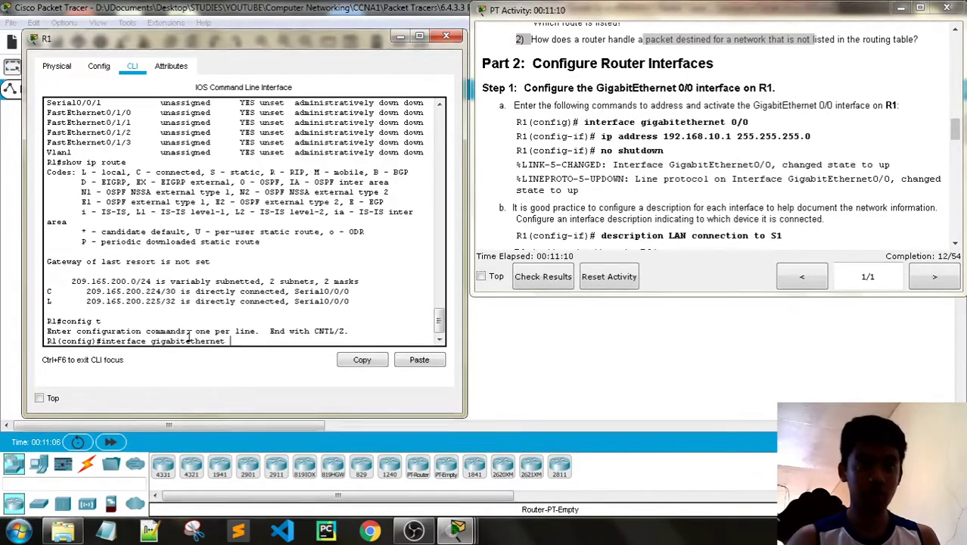
pyautogui.write('0/0')
pyautogui.press('Return')
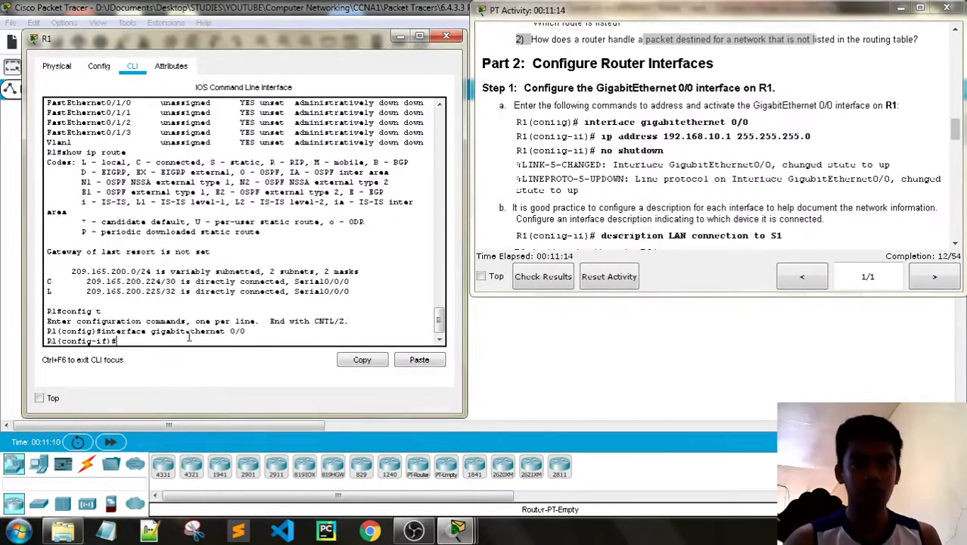
pyautogui.write('ip address')
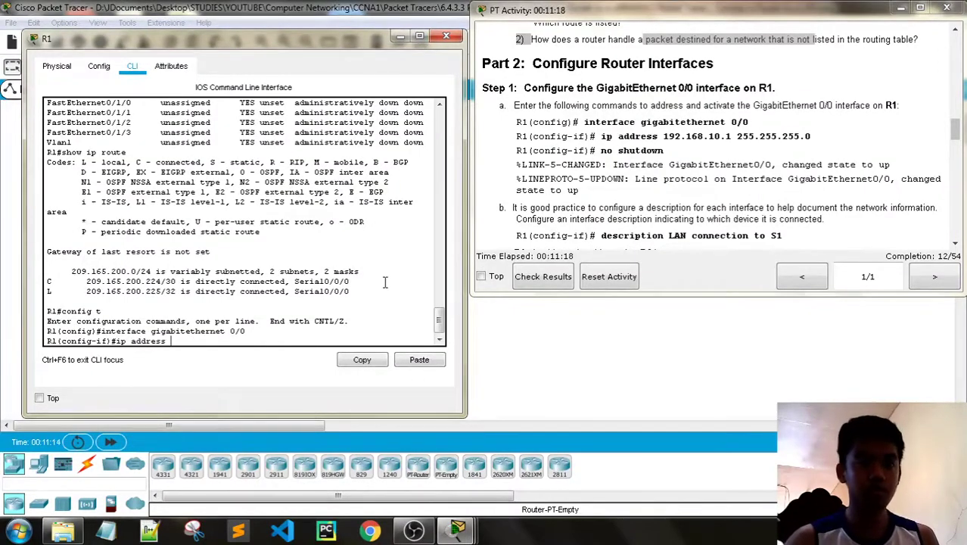
pyautogui.write(' 192.168.10.1')
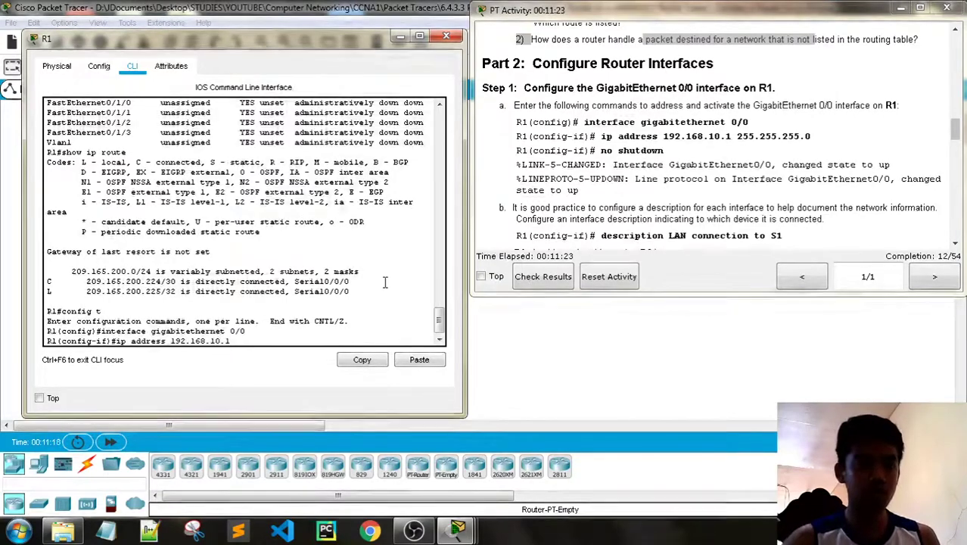
pyautogui.write(' 255.255.255.0')
pyautogui.press('Return')
pyautogui.write('no shutdown')
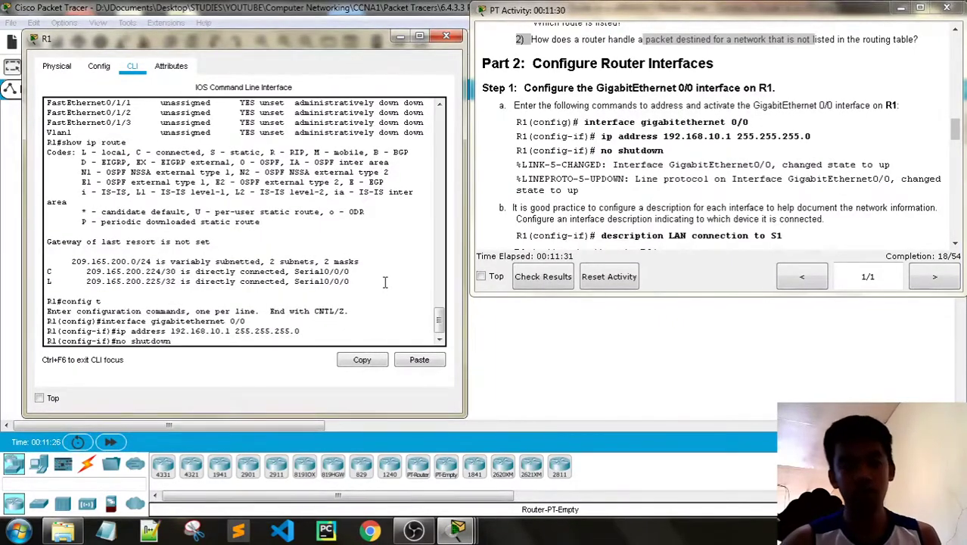
pyautogui.press('Return')
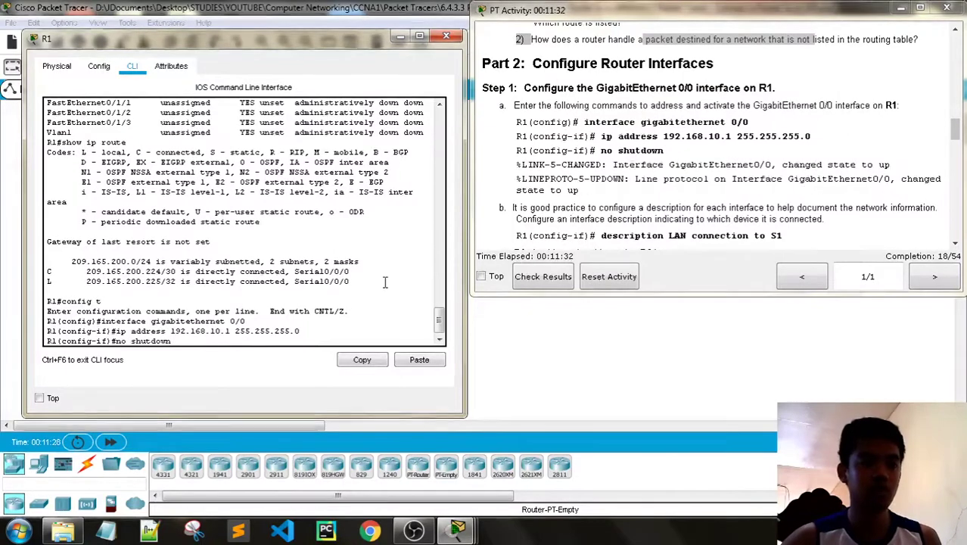
pyautogui.press('Return')
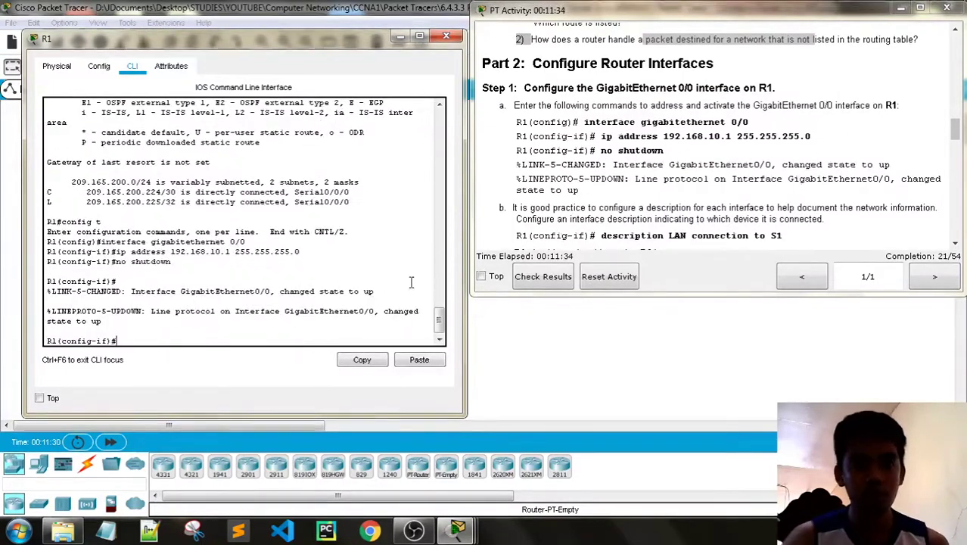
# Add the description 'LAN connection to S1' to R1's GigabitEthernet0/0 interface
pyautogui.scroll(-1, 657, 203)
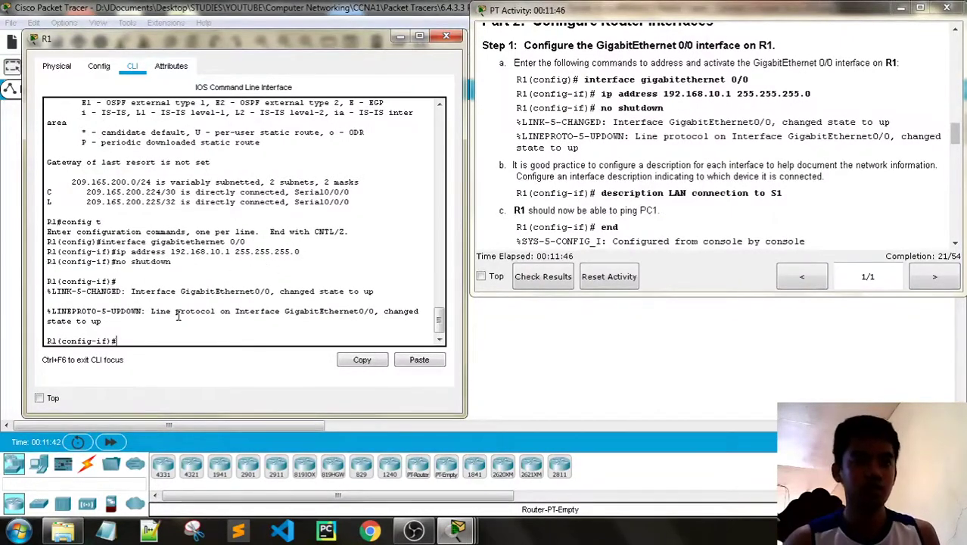
pyautogui.write('ription')
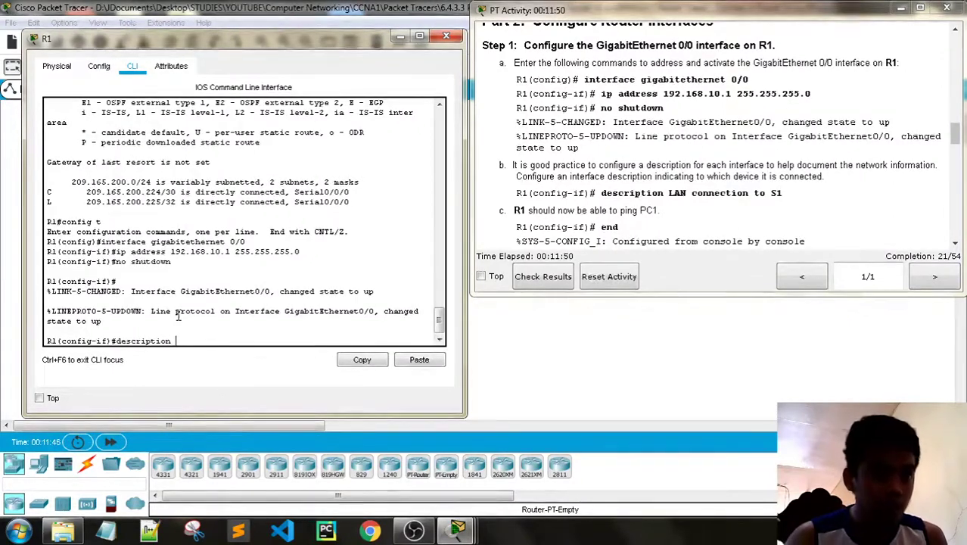
pyautogui.write(' LAN connection to ')
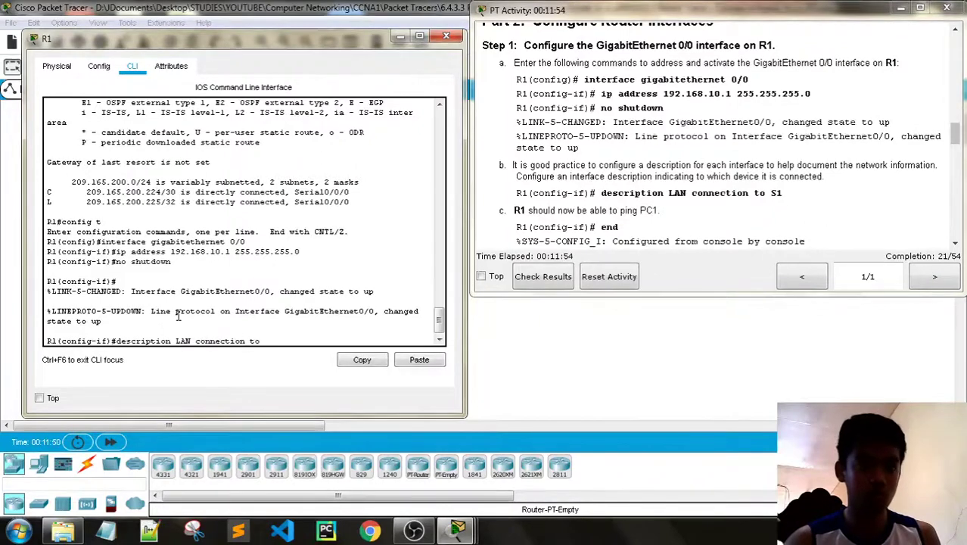
pyautogui.write('S1')
pyautogui.press('Return')
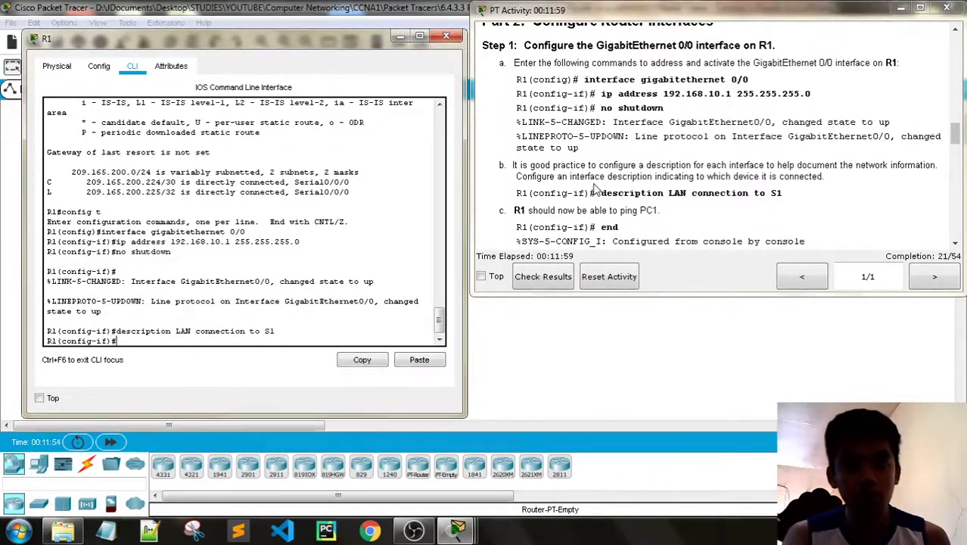
pyautogui.scroll(-1, 595, 189)
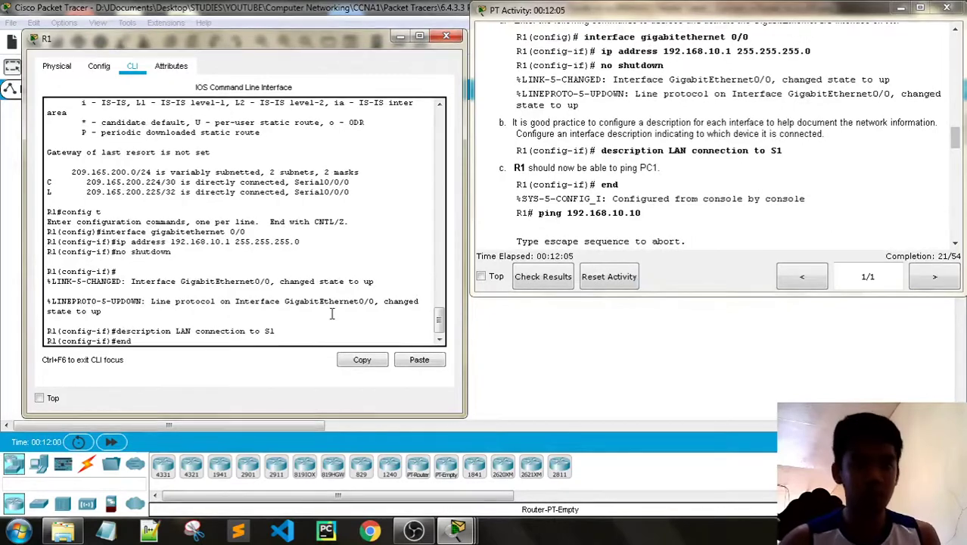
# Return R1 to privileged mode and ping PC1 at 192.168.10.10, getting 4/5 replies
pyautogui.press('Return')
pyautogui.press('Return')
pyautogui.write('ping ')
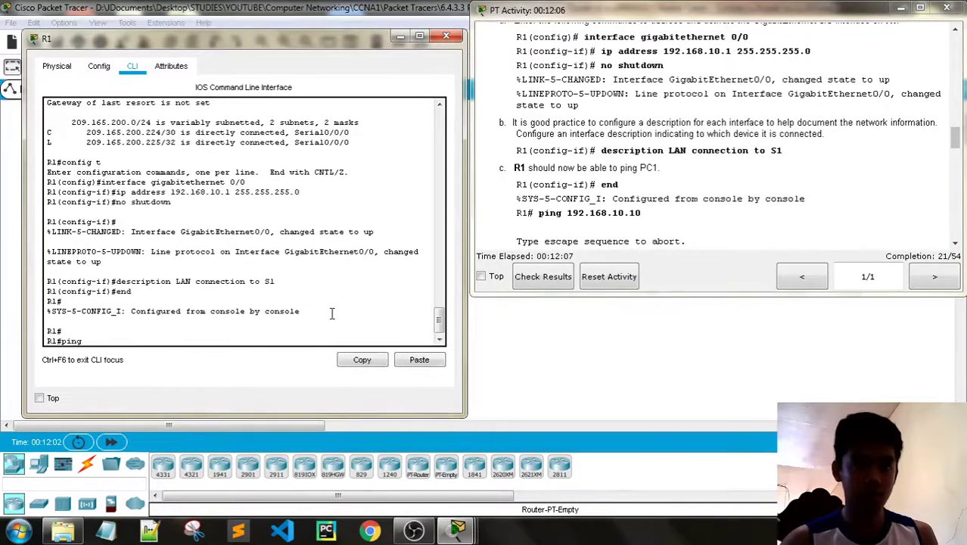
pyautogui.write('192.169')
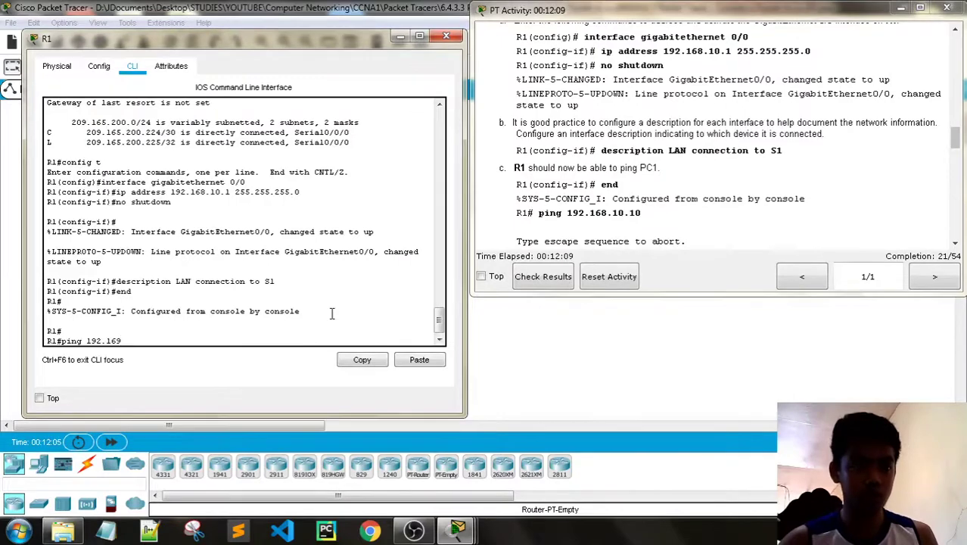
pyautogui.press('BackSpace')
pyautogui.write('8.')
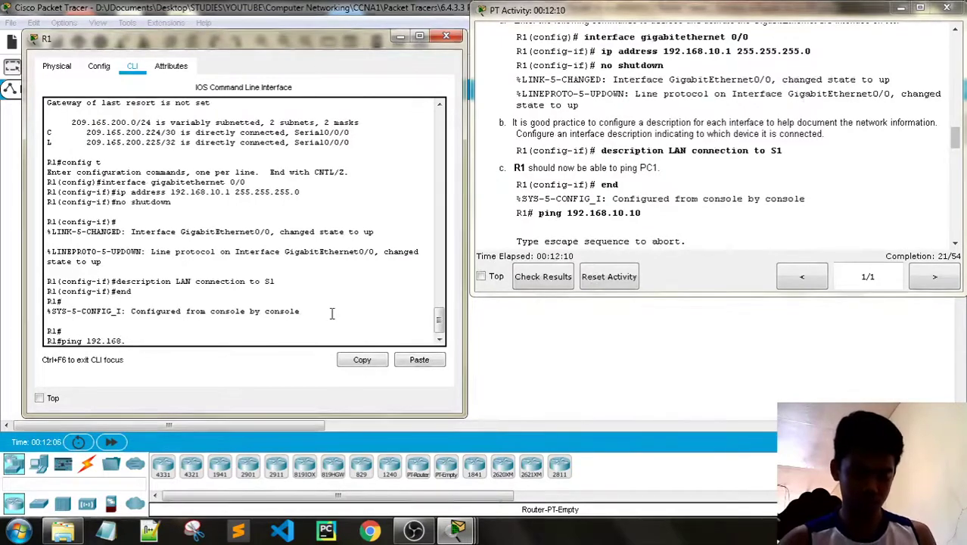
pyautogui.write('10.10')
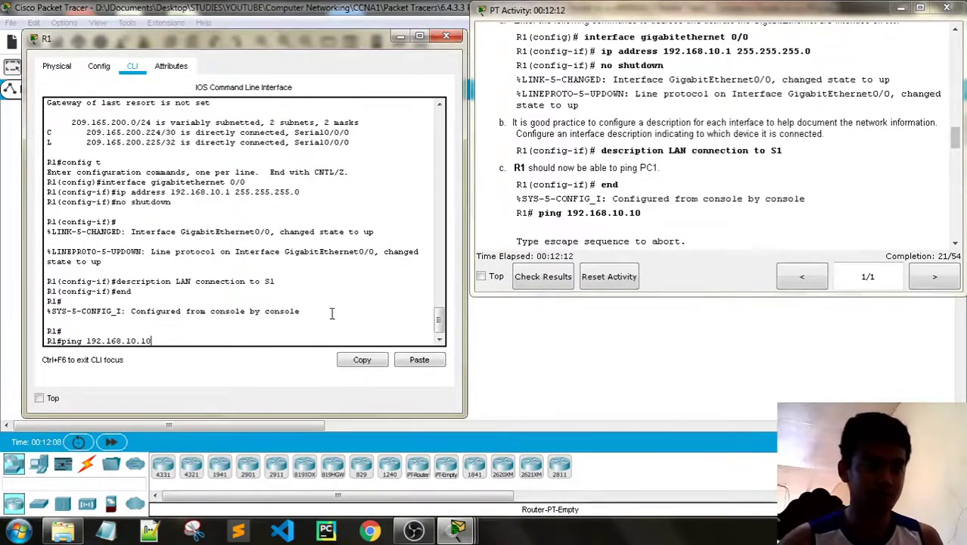
pyautogui.press('Return')
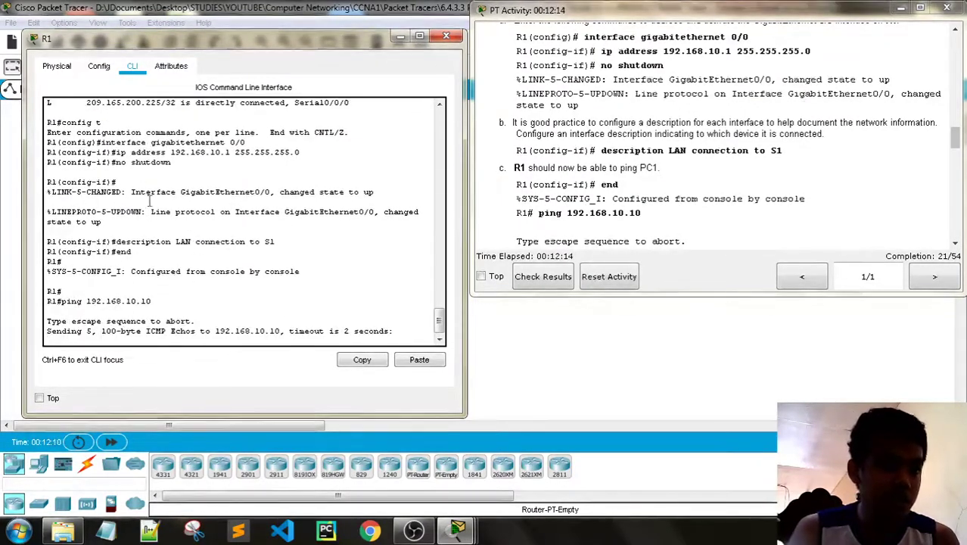
pyautogui.moveTo(191, 51); pyautogui.dragTo(224, 36)
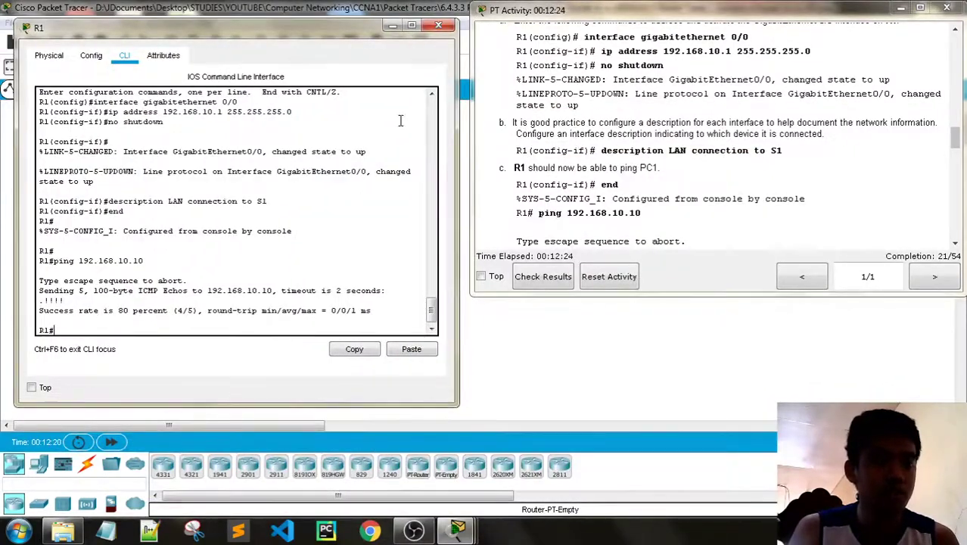
pyautogui.click(438, 26)
pyautogui.scroll(-3, 646, 154)
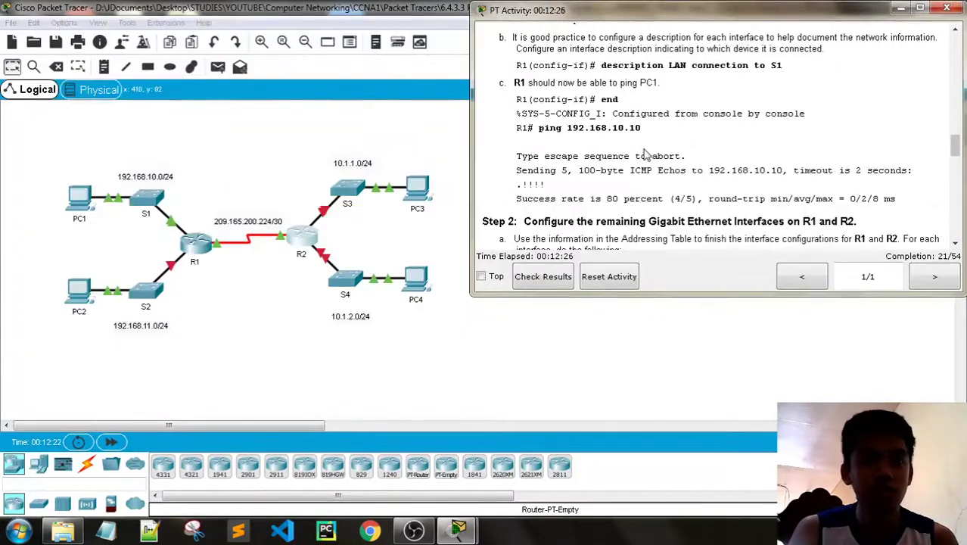
pyautogui.scroll(-3, 647, 182)
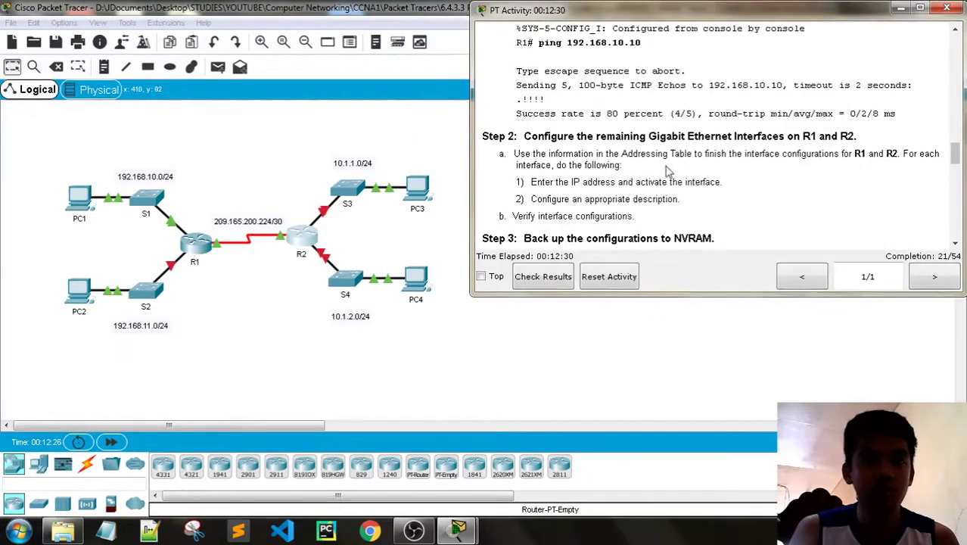
pyautogui.scroll(-2, 651, 197)
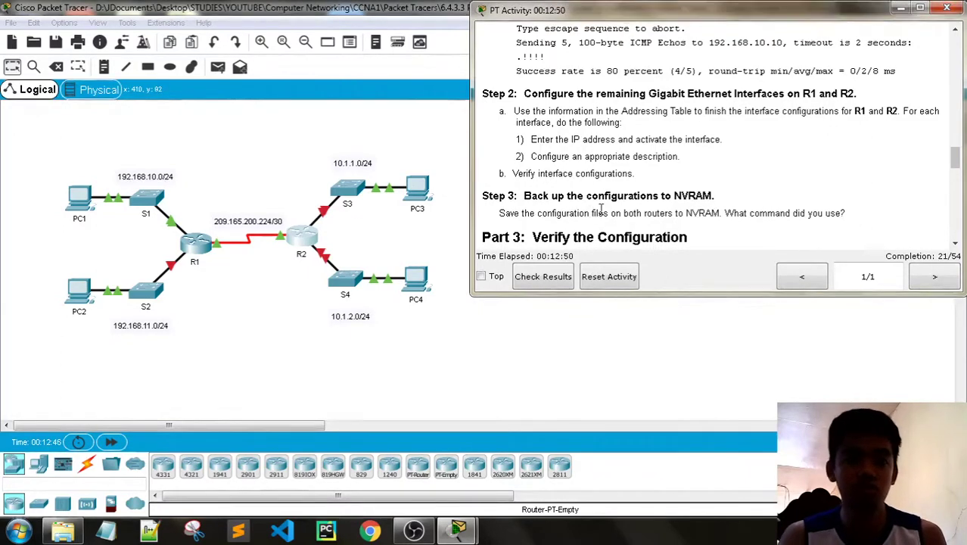
pyautogui.scroll(-3, 602, 209)
pyautogui.scroll(10, 661, 210)
pyautogui.click(193, 246)
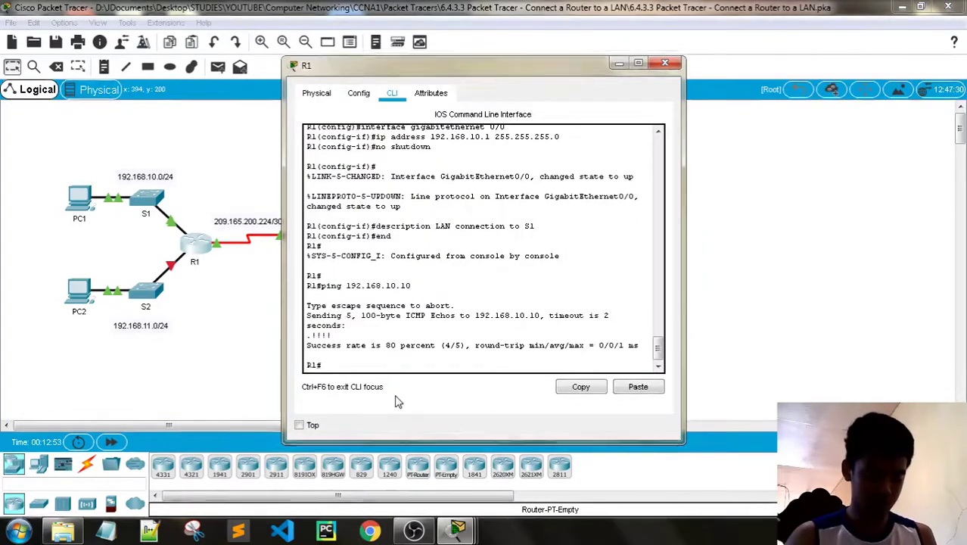
# Enter global configuration mode on R1 and rearrange the instructions and terminal windows
pyautogui.write('config t')
pyautogui.press('Return')
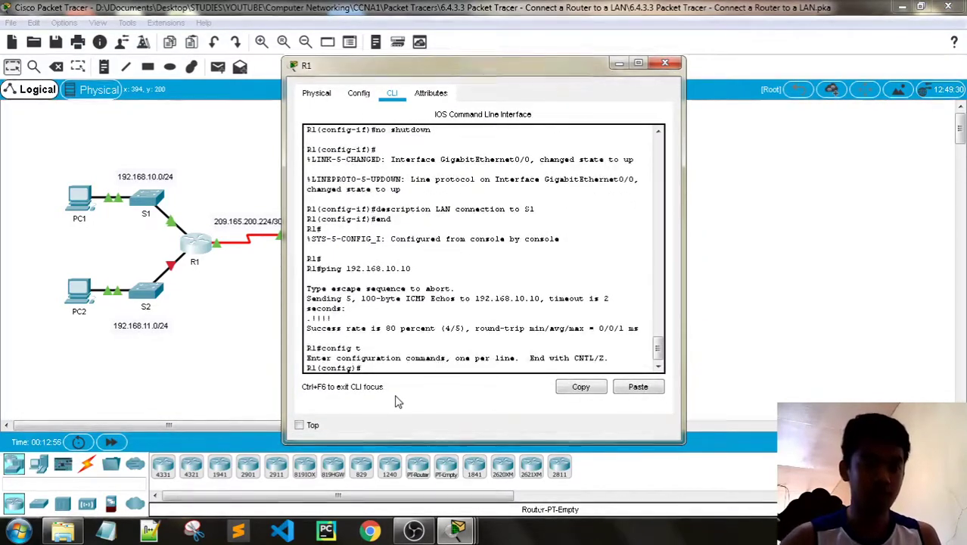
pyautogui.click(519, 454)
pyautogui.moveTo(339, 65); pyautogui.dragTo(108, 59)
pyautogui.scroll(10, 669, 147)
pyautogui.scroll(3, 668, 148)
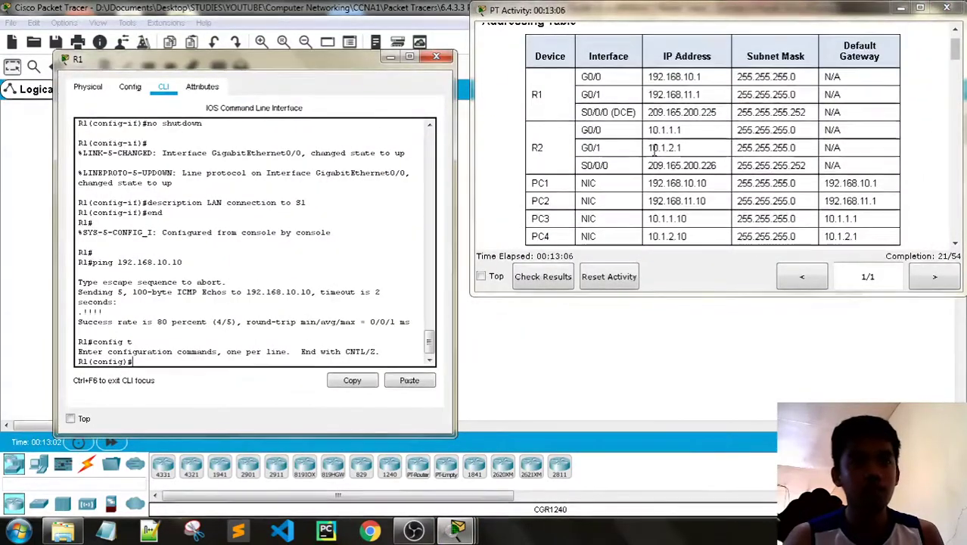
pyautogui.moveTo(322, 59); pyautogui.dragTo(318, 36)
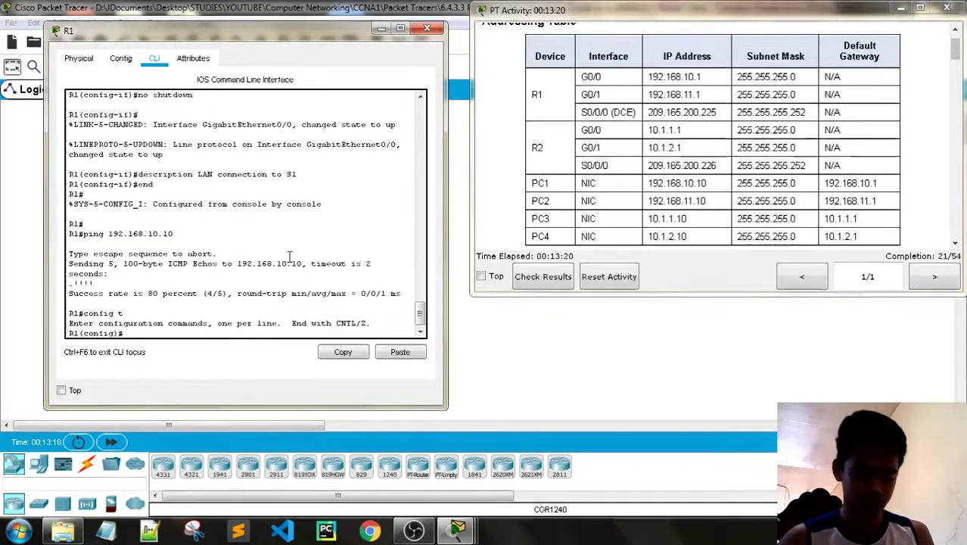
# Give R1's g0/1 the address 192.168.11.1 255.255.255.0 and enable it
pyautogui.write('nterface ')
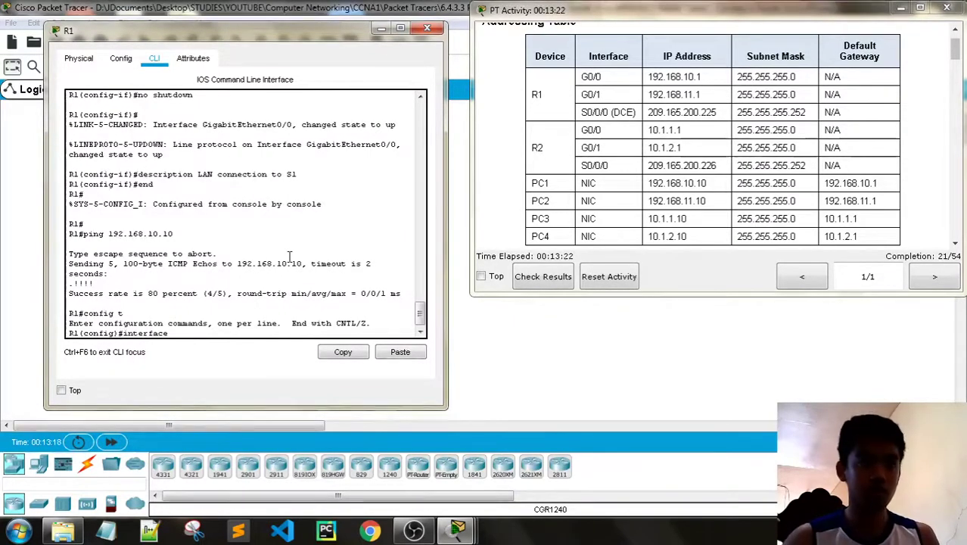
pyautogui.write('g0')
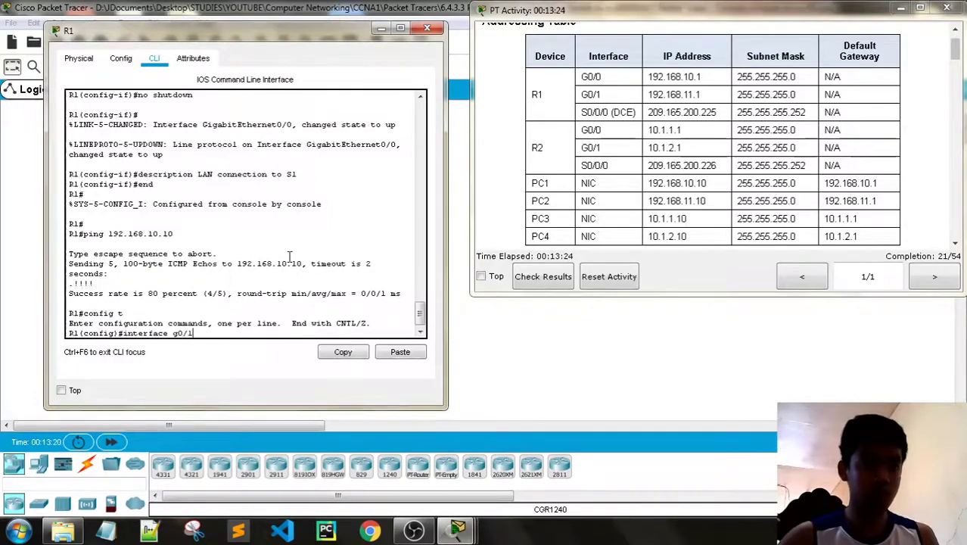
pyautogui.write('/1')
pyautogui.press('Return')
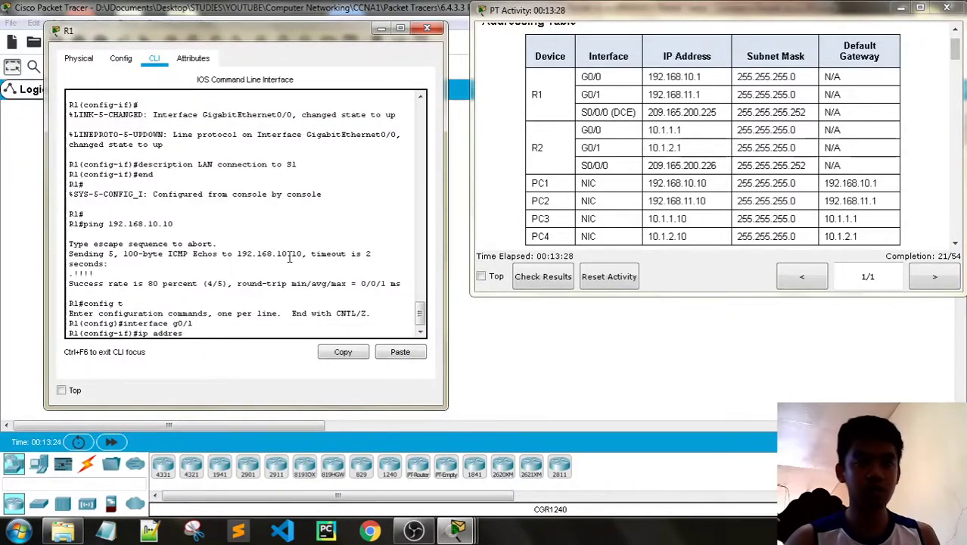
pyautogui.write('ip address 192.168.11.1 255')
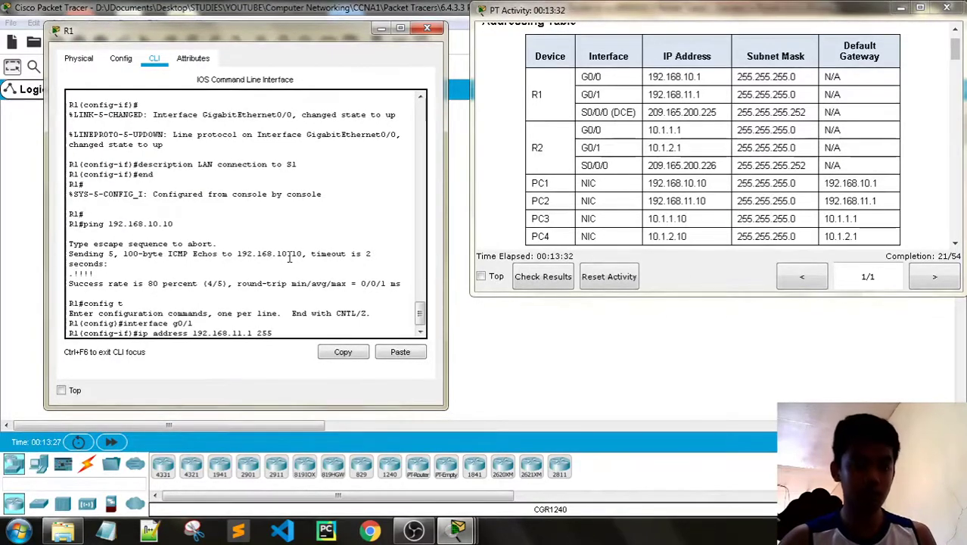
pyautogui.write('.255.255.0')
pyautogui.press('Return')
pyautogui.write('no shutdown')
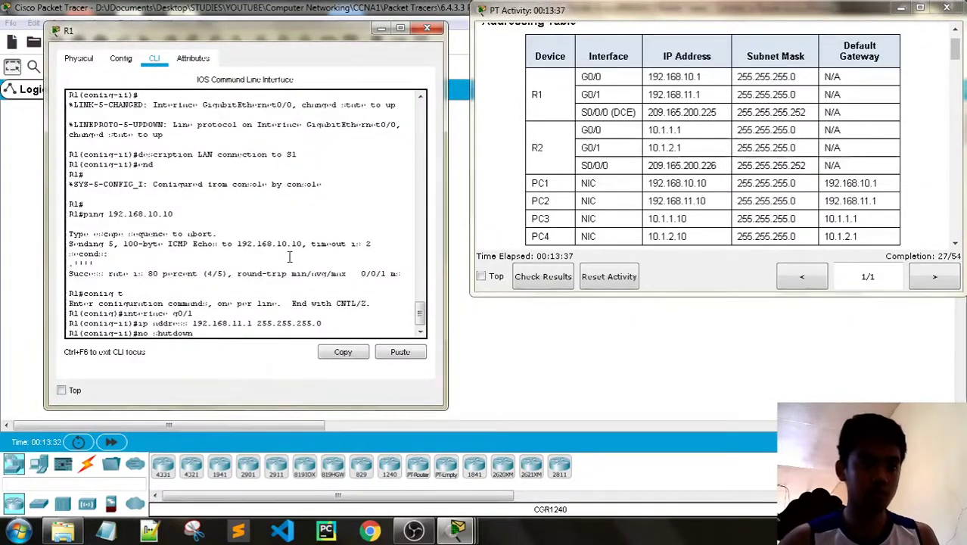
pyautogui.press('Return')
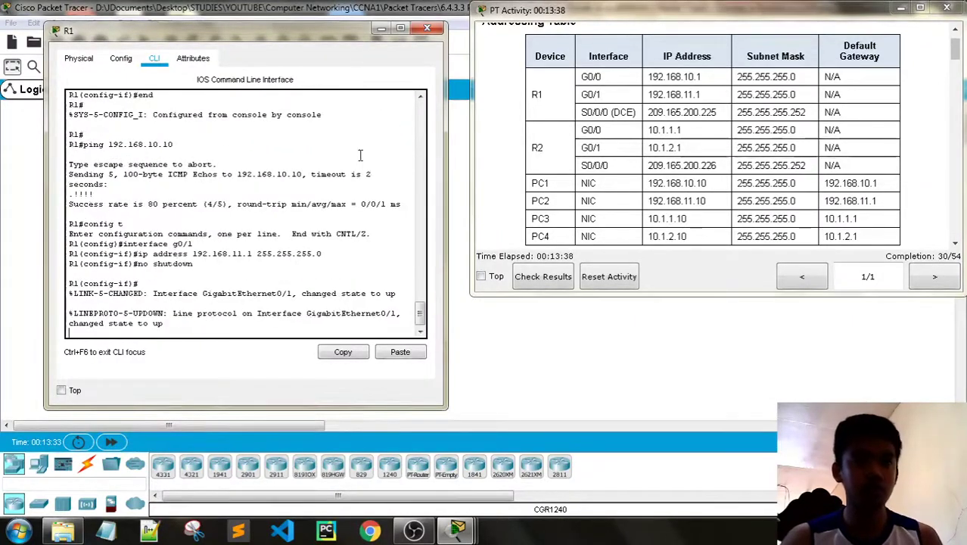
# Close R1's window and open router R2's console
pyautogui.click(427, 28)
pyautogui.click(301, 238)
pyautogui.moveTo(454, 66); pyautogui.dragTo(203, 27)
# Configure R2's g0/0 with 10.1.1.1 255.255.255.0 and enable it
pyautogui.moveTo(457, 530)
pyautogui.click(296, 447)
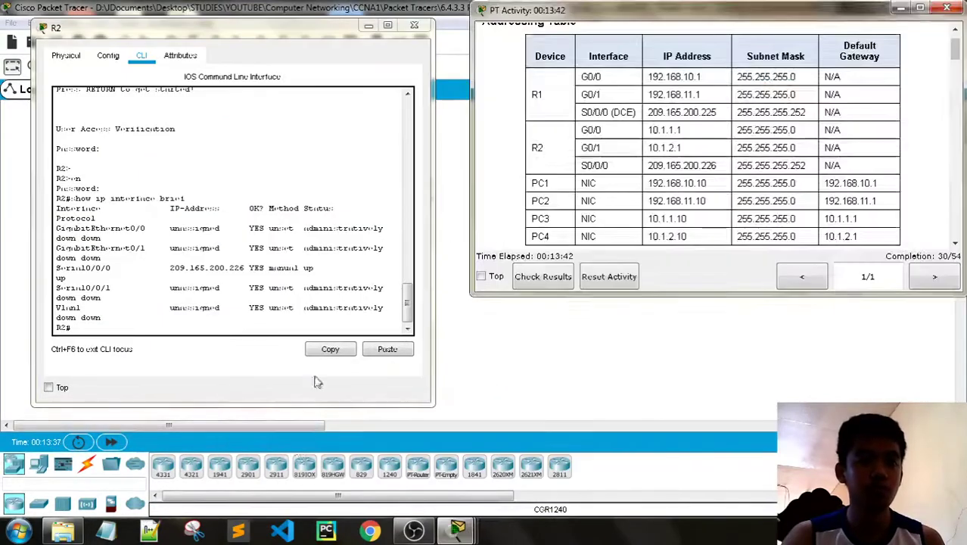
pyautogui.click(177, 324)
pyautogui.write('config')
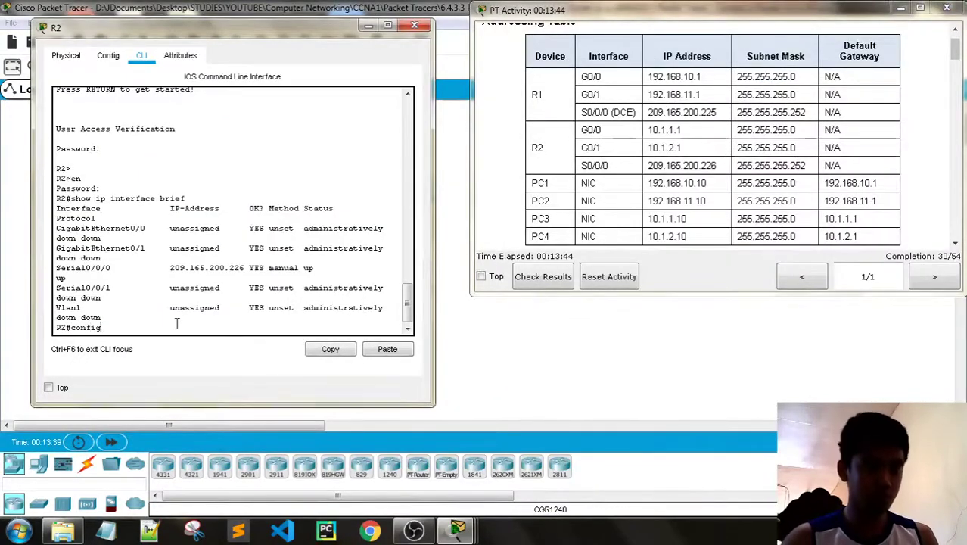
pyautogui.write(' t')
pyautogui.press('Return')
pyautogui.press('Return')
pyautogui.press('Return')
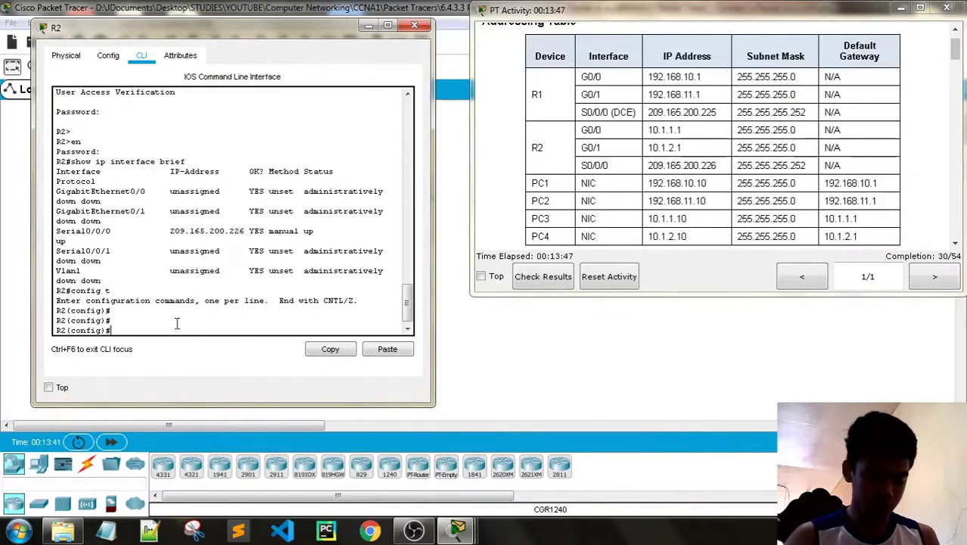
pyautogui.write('interface g0/0')
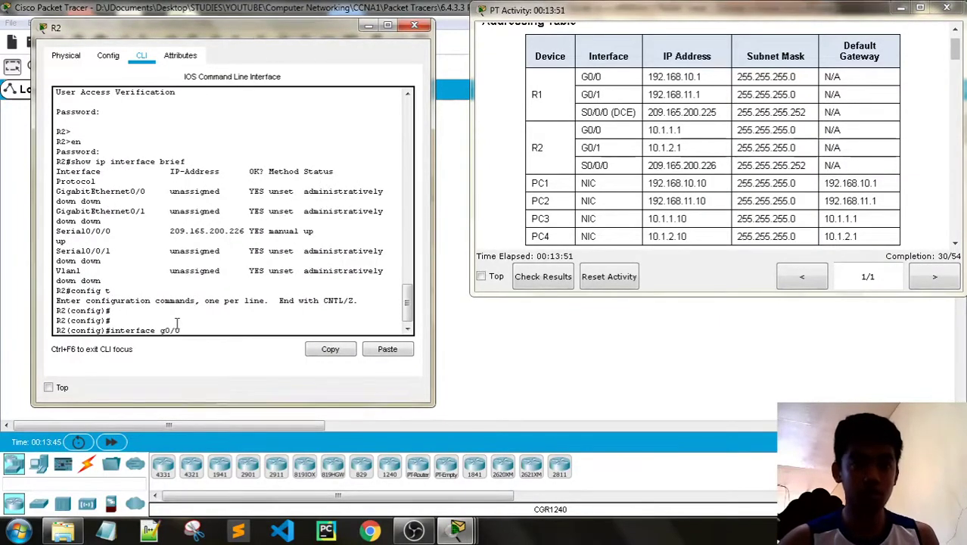
pyautogui.press('Return')
pyautogui.write('ip address 10.10.1')
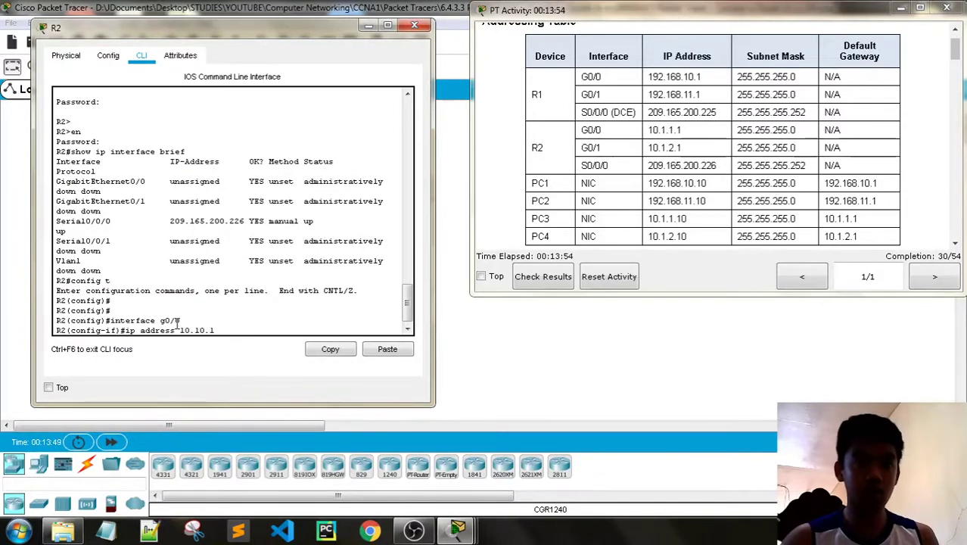
pyautogui.press('BackSpace')
pyautogui.press('BackSpace')
pyautogui.press('BackSpace')
pyautogui.write('.1.1')
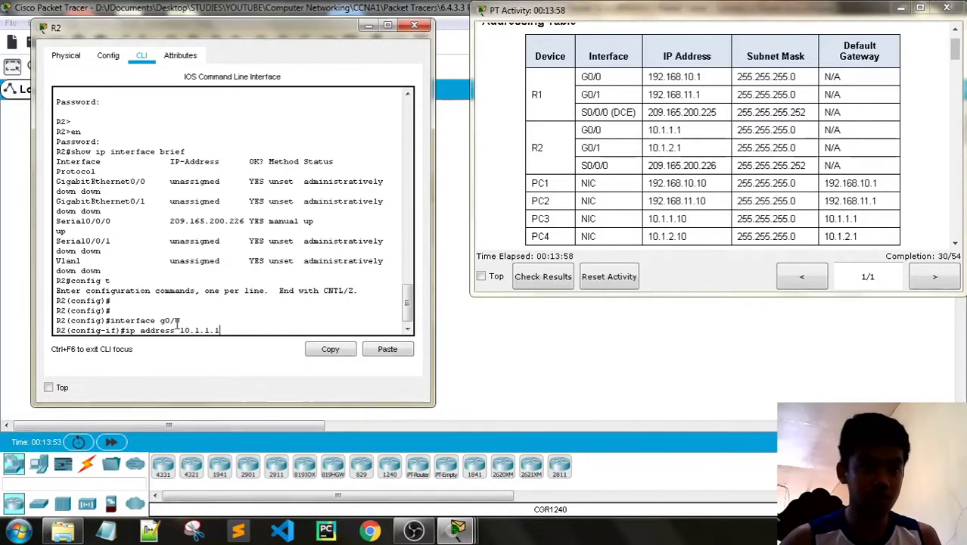
pyautogui.write('255.255')
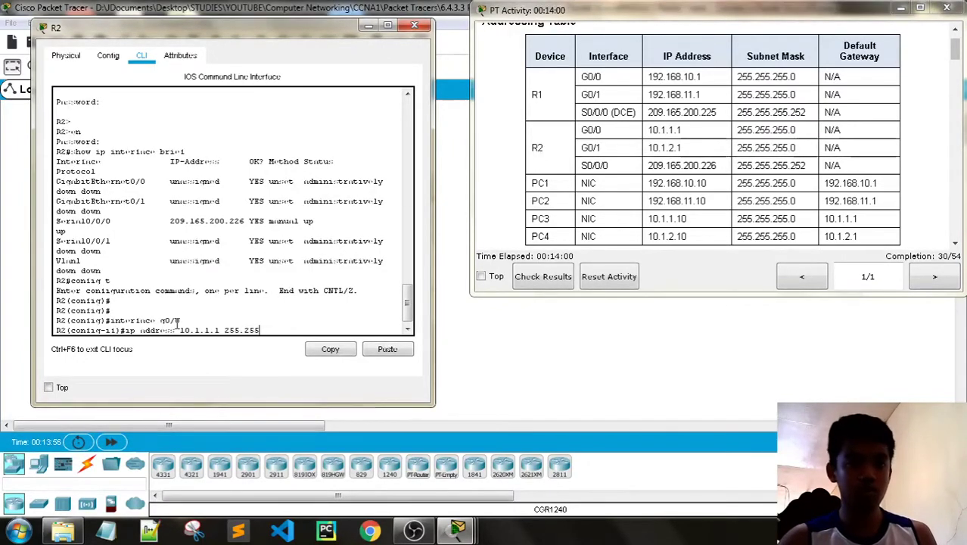
pyautogui.write('.255.0')
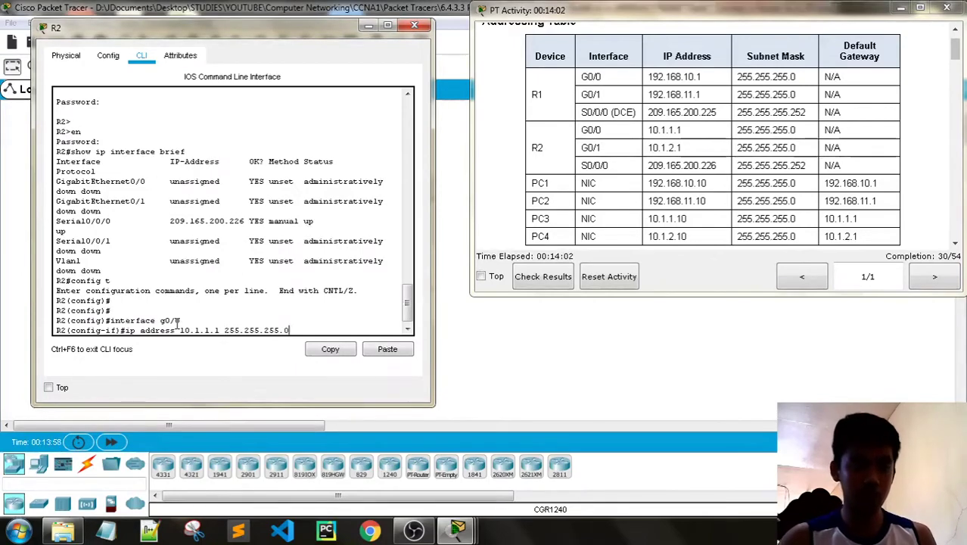
pyautogui.press('Return')
pyautogui.write('no shutdown')
pyautogui.press('Return')
# Configure R2's g0/1 with 10.1.2.1 255.255.255.0 and enable it
pyautogui.press('Return')
pyautogui.press('Return')
pyautogui.press('Return')
pyautogui.press('Up')
pyautogui.press('Up')
pyautogui.press('Up')
pyautogui.press('BackSpace')
pyautogui.write('1')
pyautogui.press('Return')
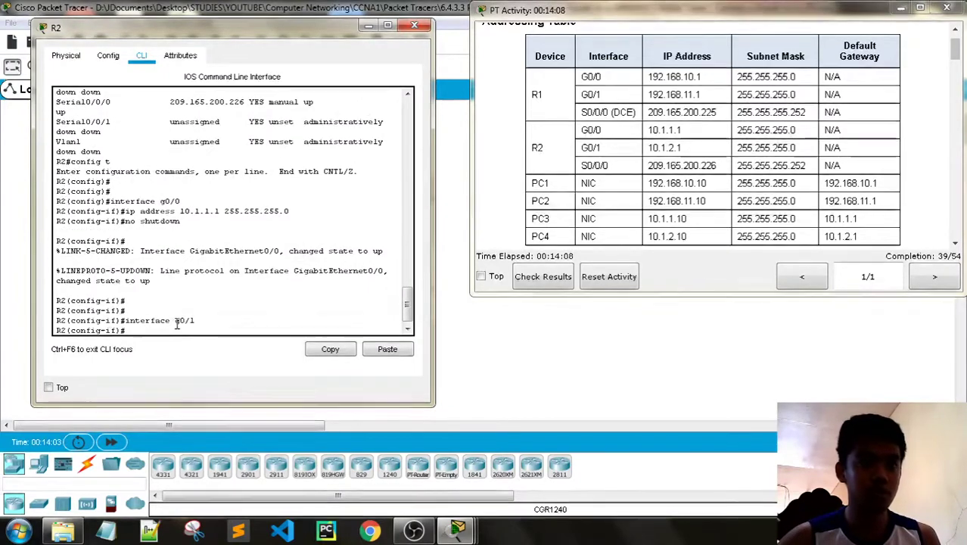
pyautogui.press('Left')
pyautogui.press('Left')
pyautogui.press('Left')
pyautogui.press('Left')
pyautogui.press('Left')
pyautogui.press('Left')
pyautogui.press('Left')
pyautogui.press('Left')
pyautogui.press('Left')
pyautogui.press('Left')
pyautogui.press('Left')
pyautogui.press('Left')
pyautogui.press('Left')
pyautogui.press('Left')
pyautogui.press('Left')
pyautogui.press('Left')
pyautogui.press('Left')
pyautogui.press('Left')
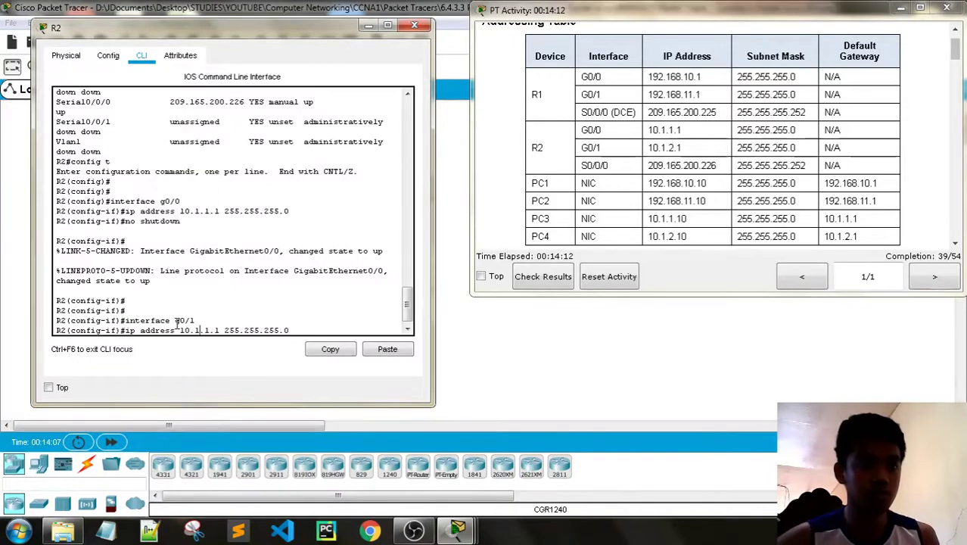
pyautogui.press('BackSpace')
pyautogui.write('2')
pyautogui.press('Return')
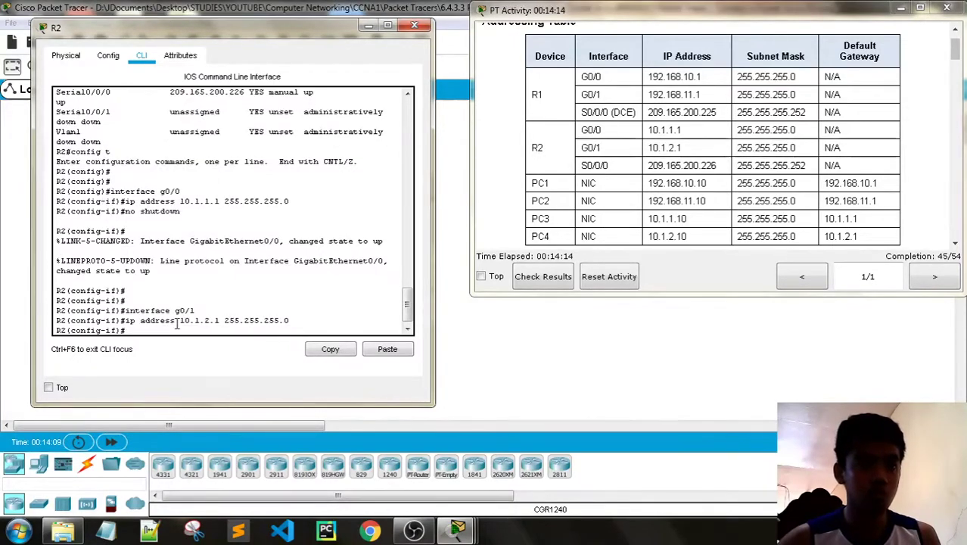
pyautogui.write('no shutdown')
pyautogui.press('Return')
pyautogui.press('Return')
pyautogui.press('Return')
# Save R2's running-config to startup-config with copy run start, then close R2's window
pyautogui.scroll(-5, 787, 182)
pyautogui.scroll(-15, 788, 181)
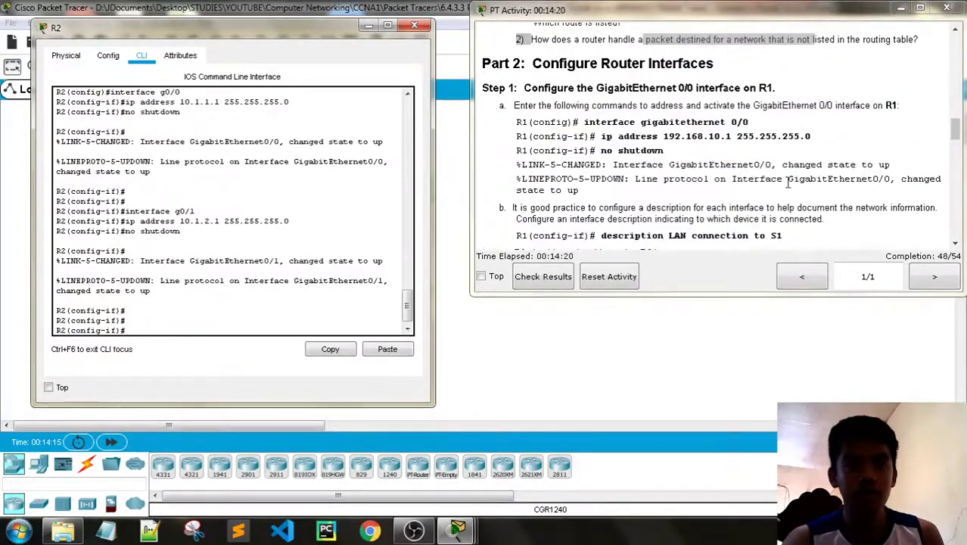
pyautogui.scroll(-3, 787, 182)
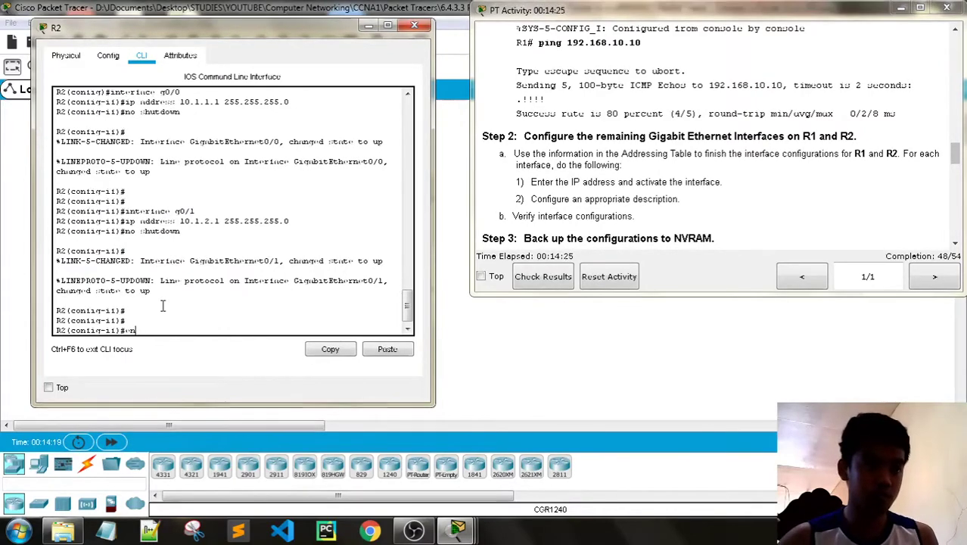
pyautogui.write('d')
pyautogui.press('Return')
pyautogui.press('Return')
pyautogui.press('Return')
pyautogui.write('copy run')
pyautogui.press('Tab')
pyautogui.write('sta')
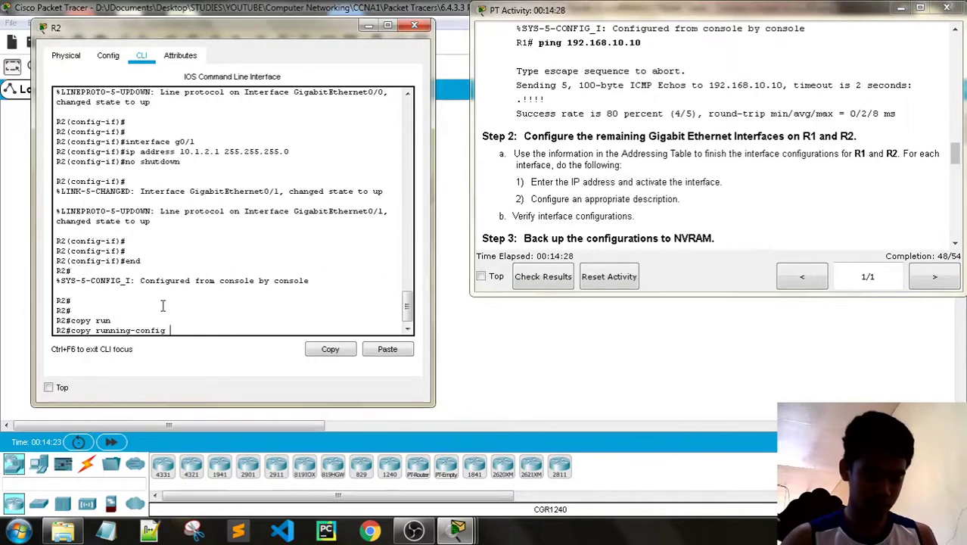
pyautogui.press('Tab')
pyautogui.press('Return')
pyautogui.press('Return')
pyautogui.press('Return')
pyautogui.press('Return')
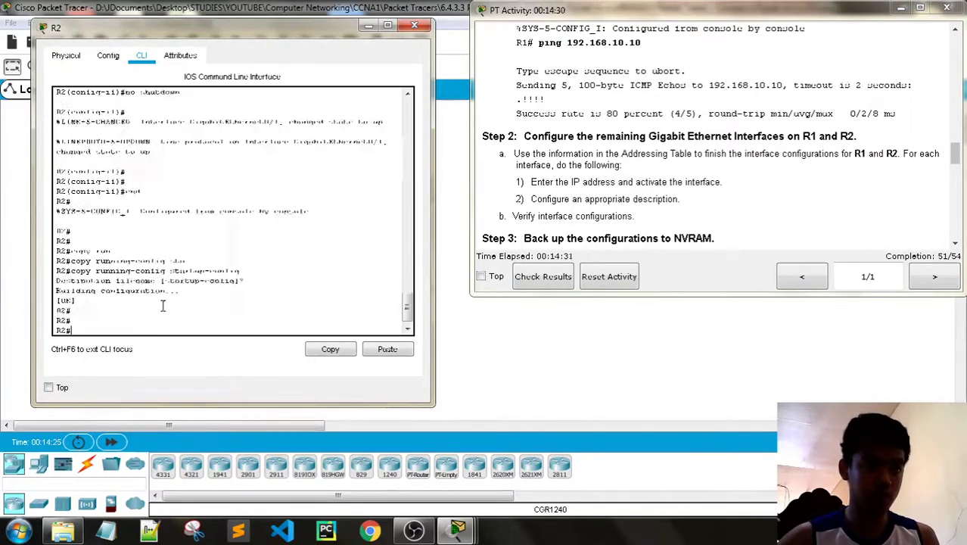
pyautogui.click(414, 25)
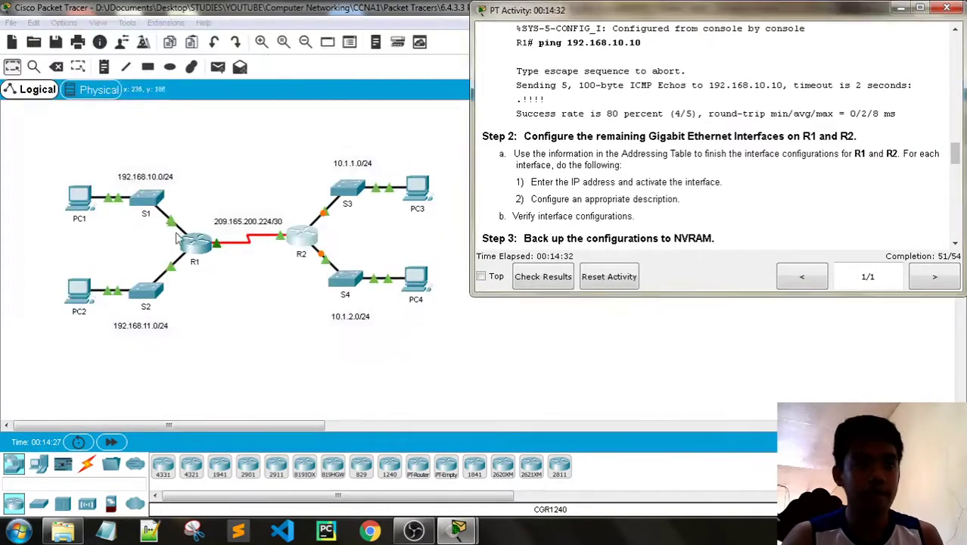
# Save R1's running-config to startup-config, then close R1's window
pyautogui.click(203, 244)
pyautogui.write('e')
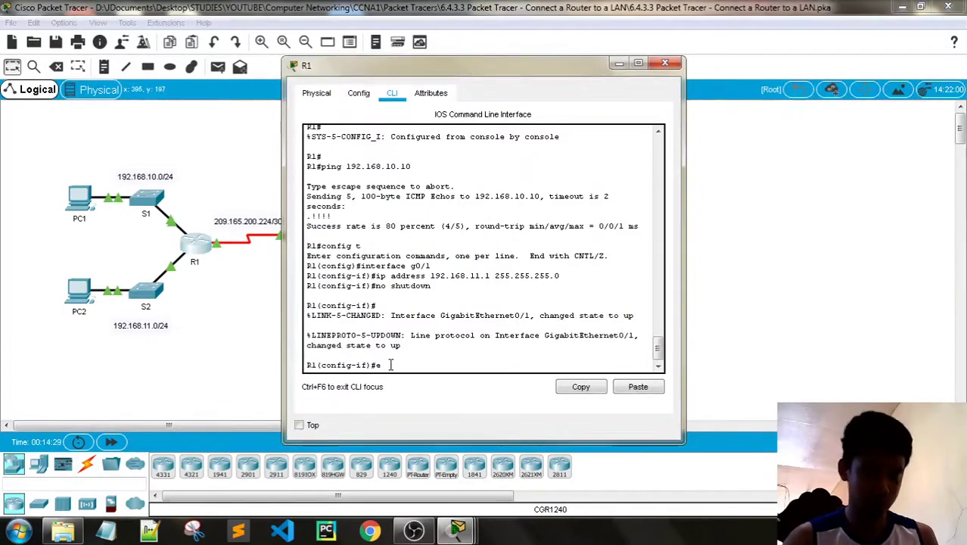
pyautogui.write('nd')
pyautogui.press('Return')
pyautogui.press('Return')
pyautogui.press('Return')
pyautogui.write('copy runn')
pyautogui.press('Tab')
pyautogui.write('st')
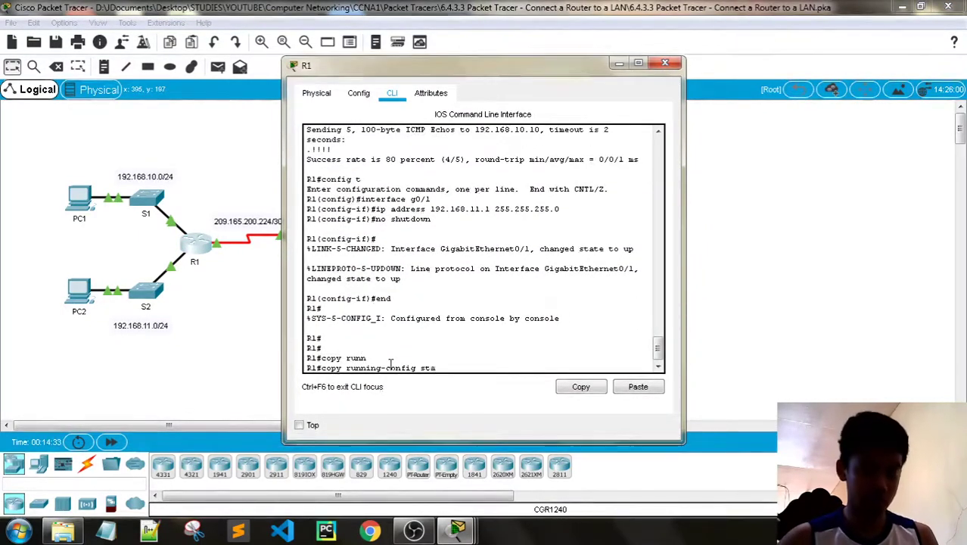
pyautogui.write('a')
pyautogui.press('Tab')
pyautogui.press('Return')
pyautogui.press('Return')
pyautogui.press('Return')
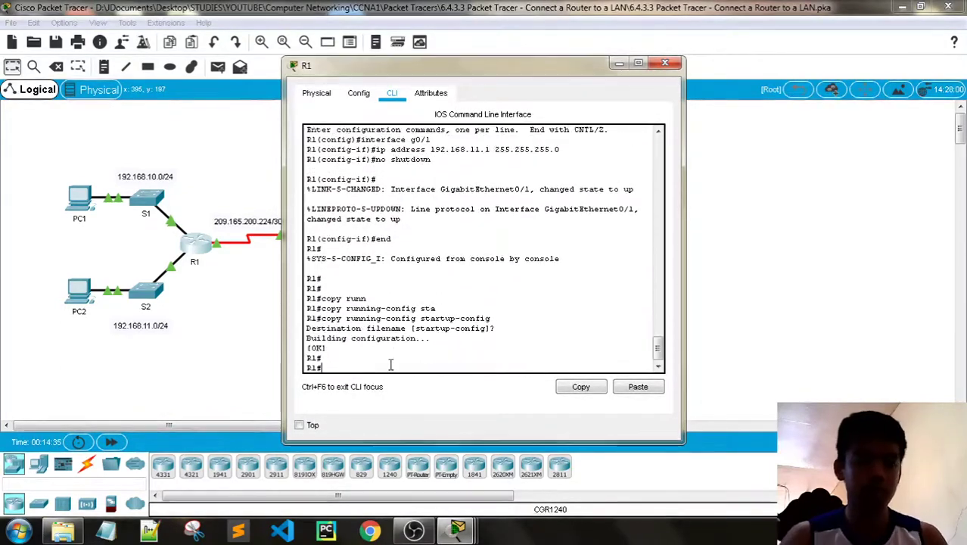
pyautogui.click(665, 62)
# Scroll the activity instructions down to Part 3: Verify the Configuration
pyautogui.click(522, 454)
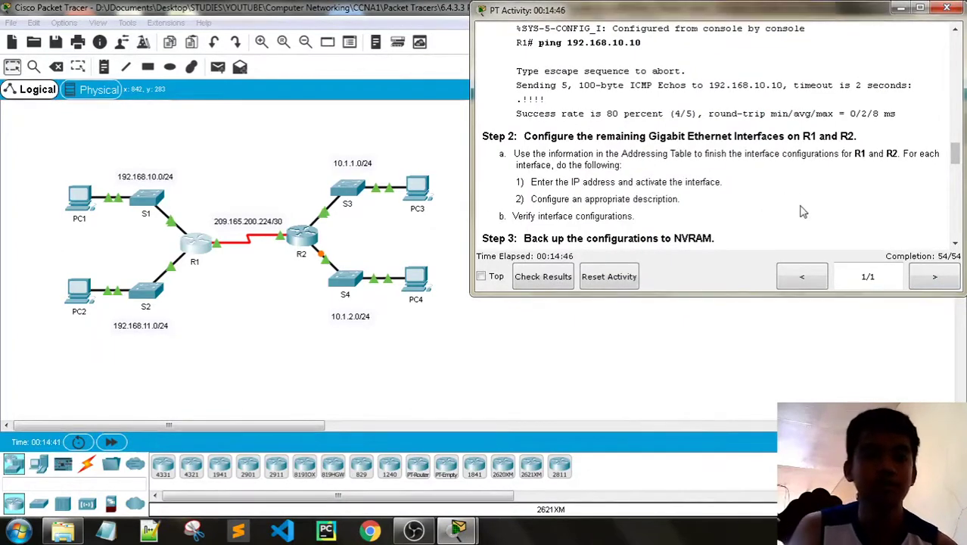
pyautogui.scroll(-3, 776, 208)
pyautogui.scroll(-2, 775, 208)
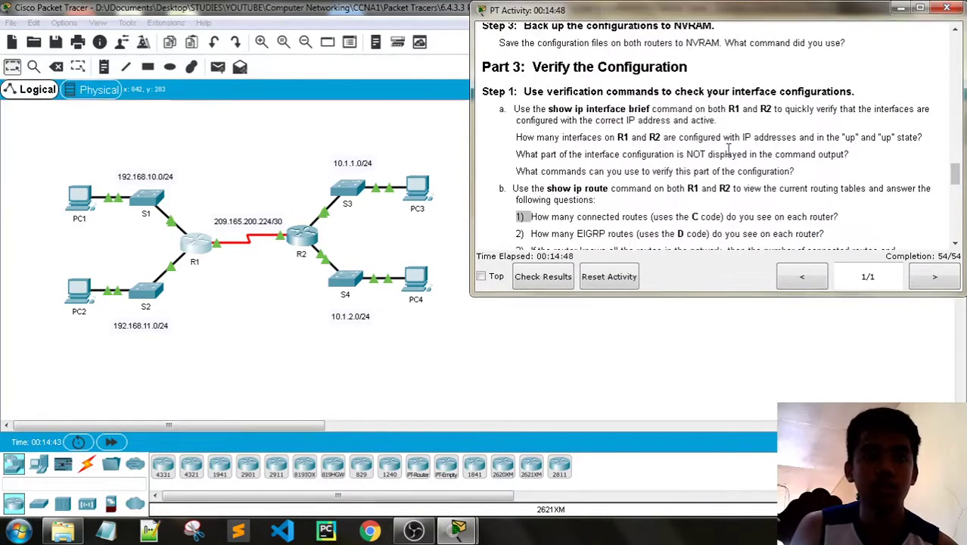
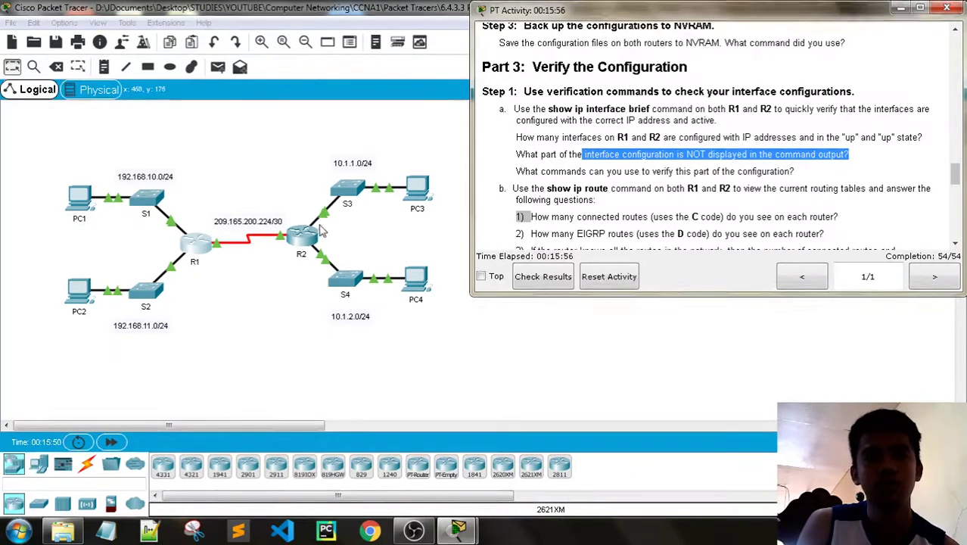
# Bring R1's command line window forward and move it to the left
pyautogui.click(242, 239)
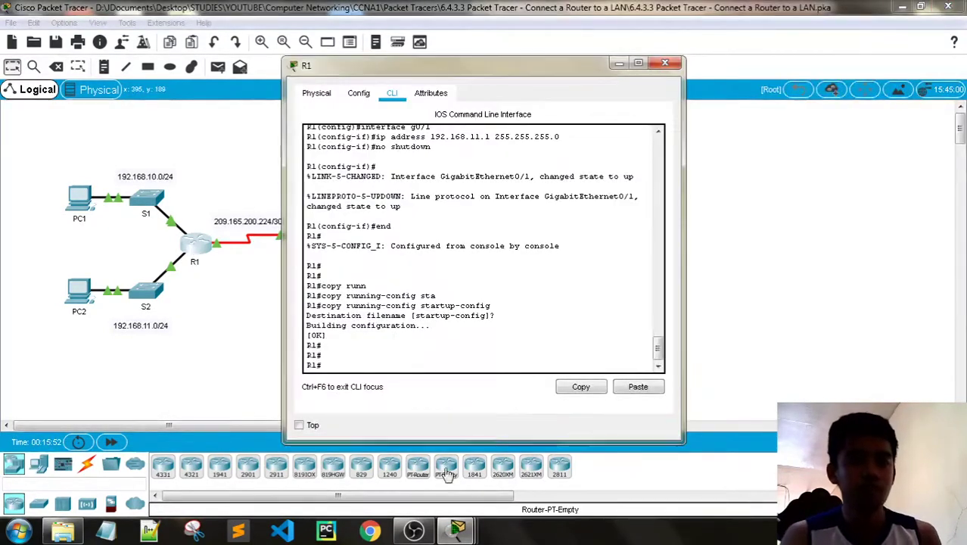
pyautogui.moveTo(457, 530)
pyautogui.click(303, 458)
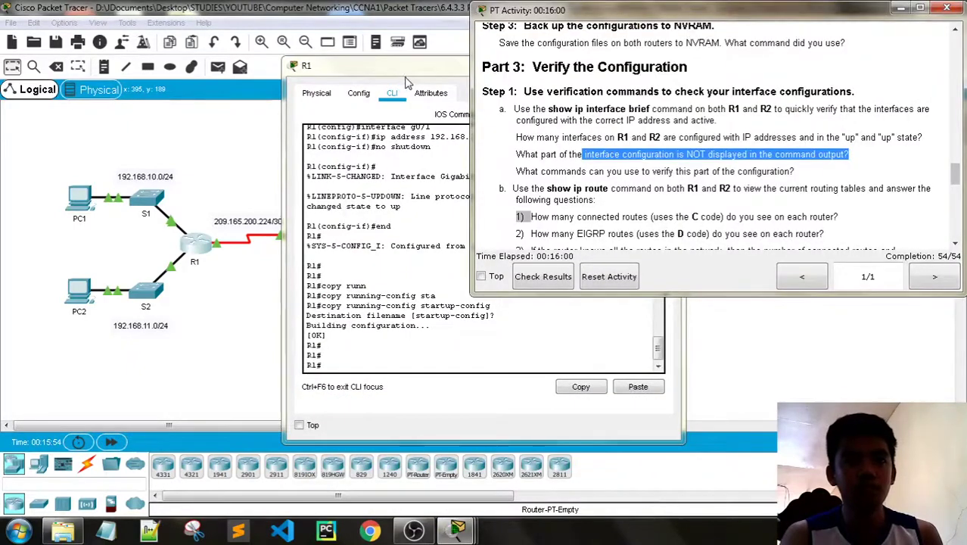
pyautogui.moveTo(409, 67); pyautogui.dragTo(167, 49)
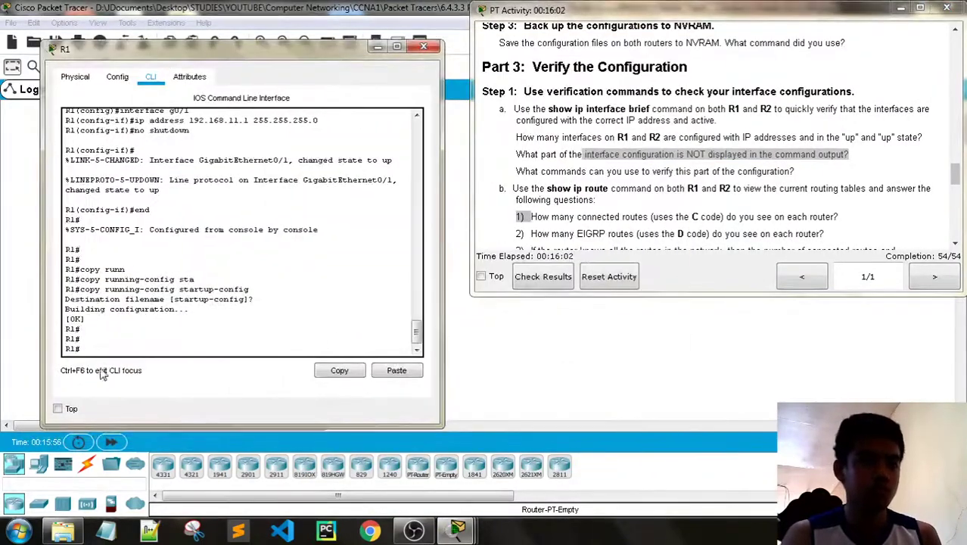
# Run show ip interface brief on R1 and widen the window so interface rows fit
pyautogui.write('show ip interf')
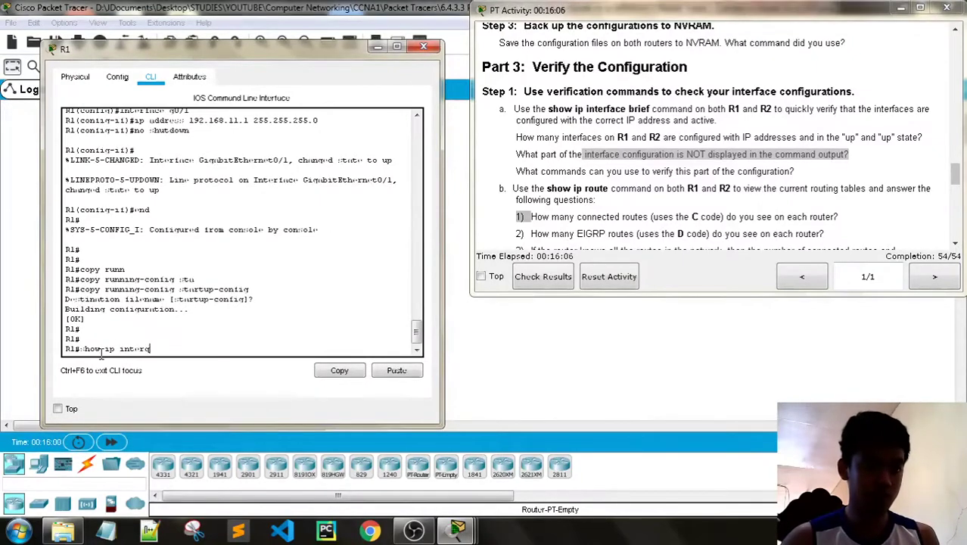
pyautogui.press('Tab')
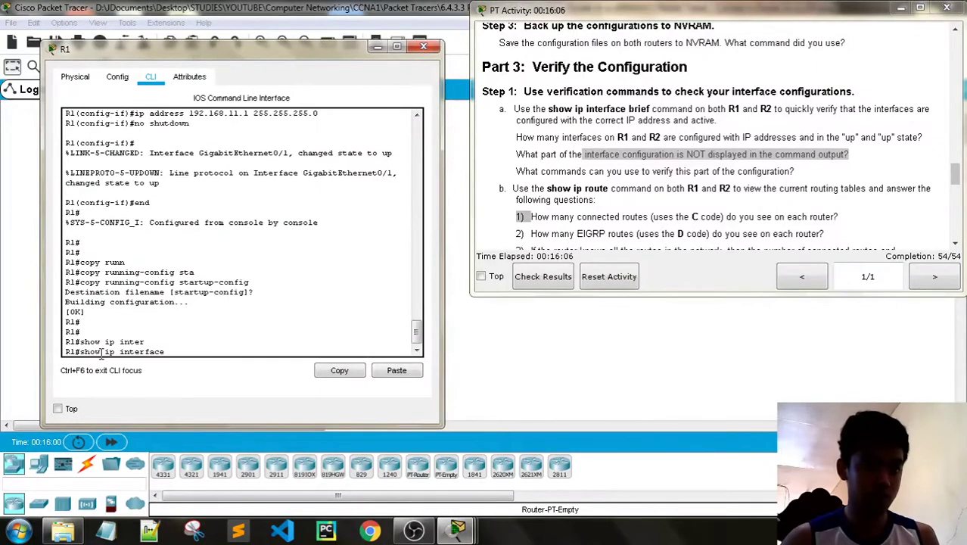
pyautogui.write('bri')
pyautogui.press('Tab')
pyautogui.press('Return')
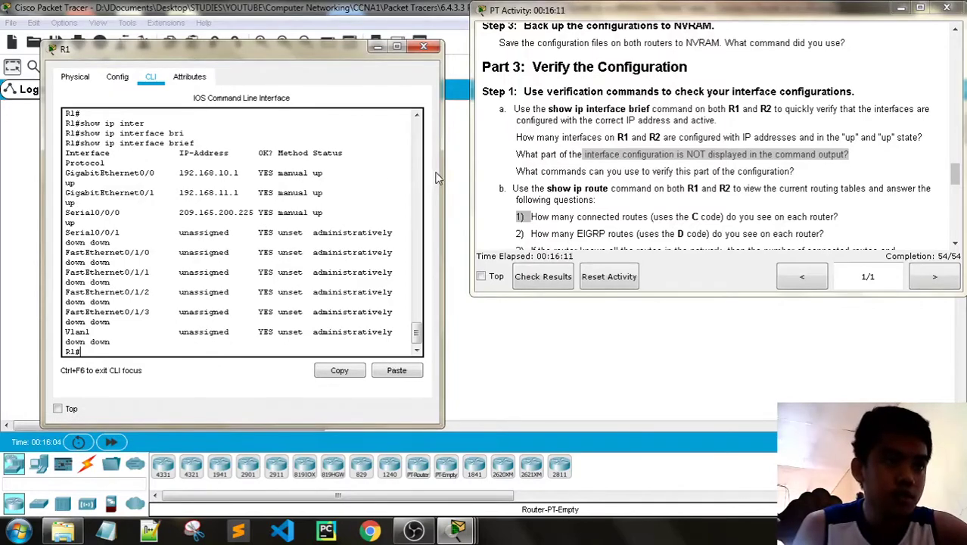
pyautogui.moveTo(444, 166); pyautogui.dragTo(465, 165)
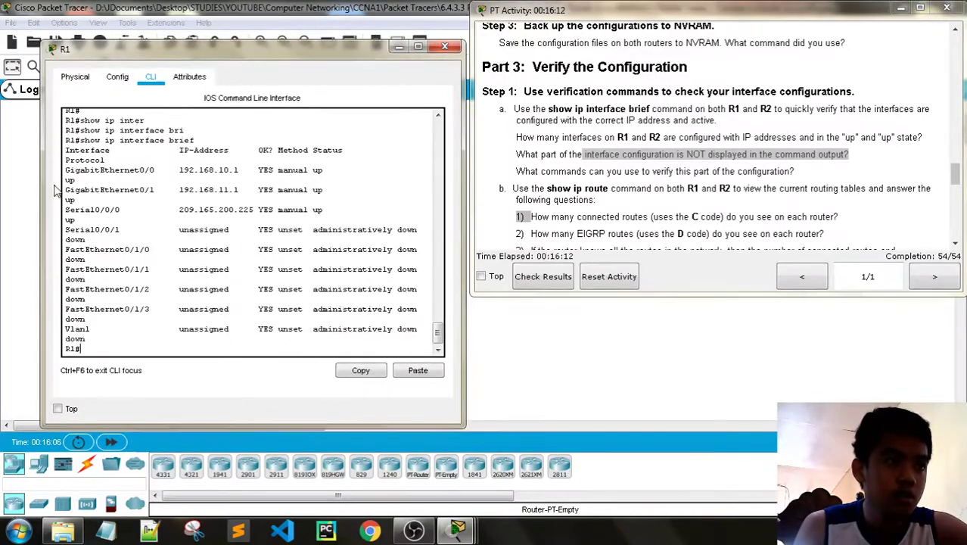
pyautogui.moveTo(43, 179); pyautogui.dragTo(13, 179)
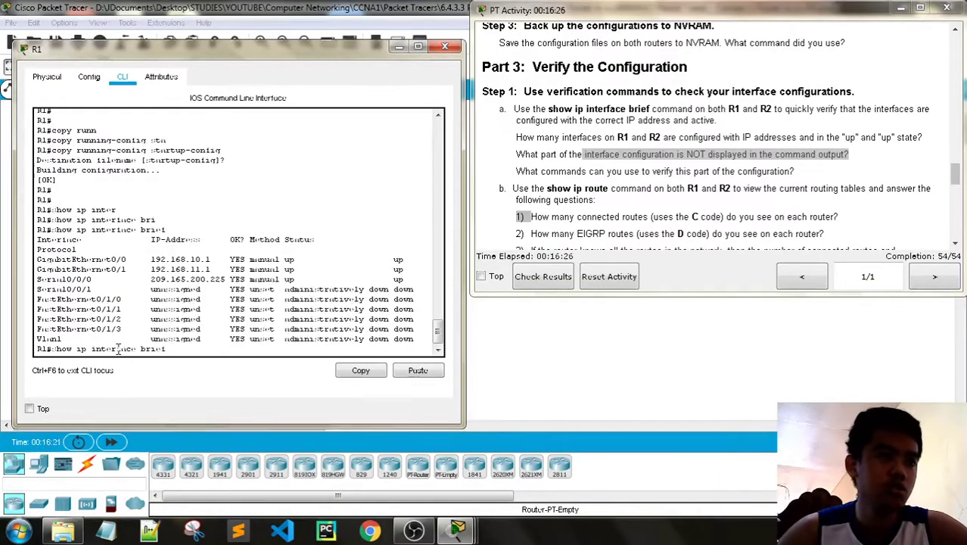
pyautogui.press('BackSpace')
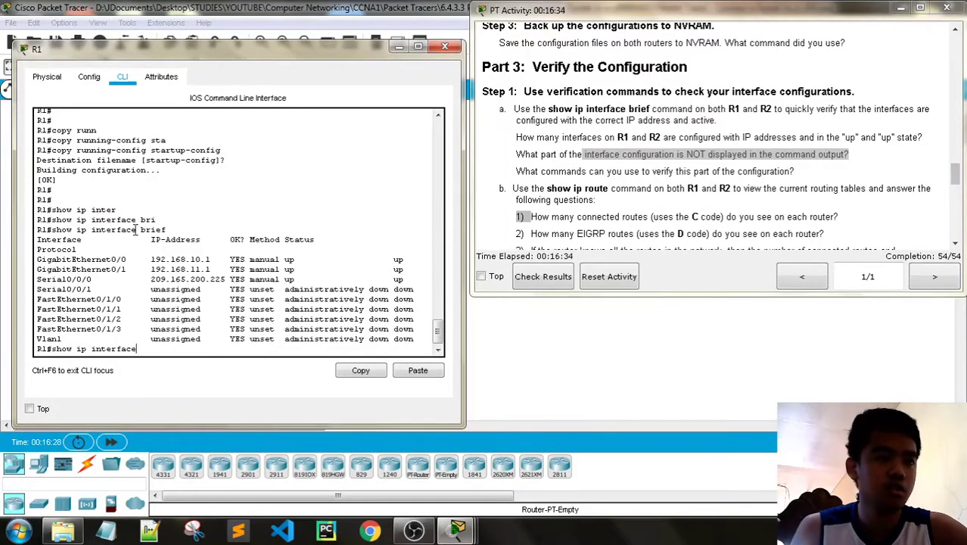
# Run show ip interface on R1 and page through all the detailed per-interface output
pyautogui.press('Return')
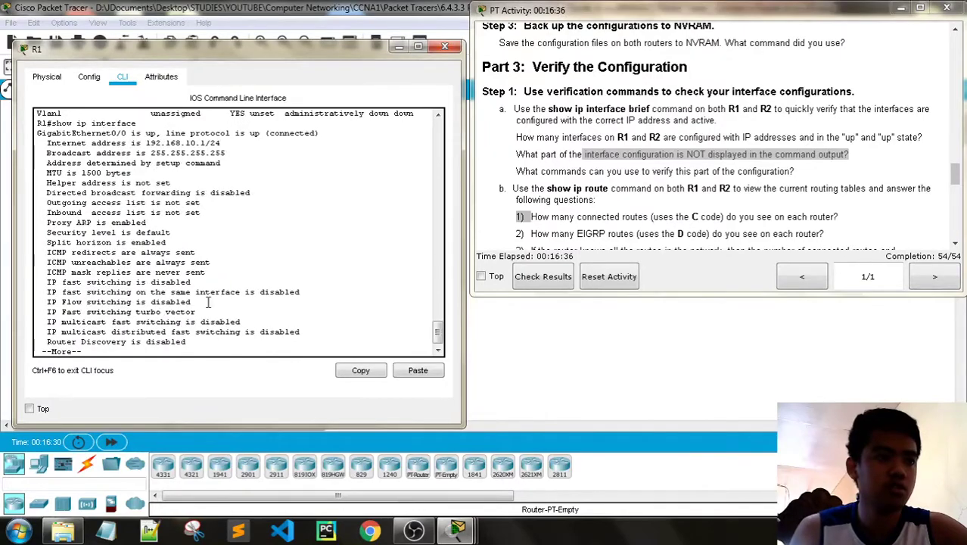
pyautogui.scroll(10, 208, 301)
pyautogui.scroll(-10, 215, 269)
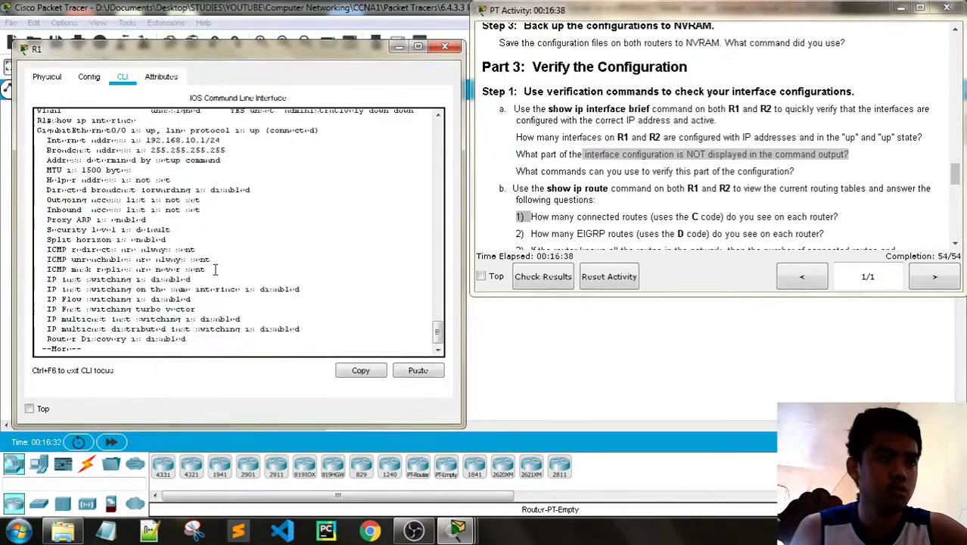
pyautogui.press('space')
pyautogui.press('space')
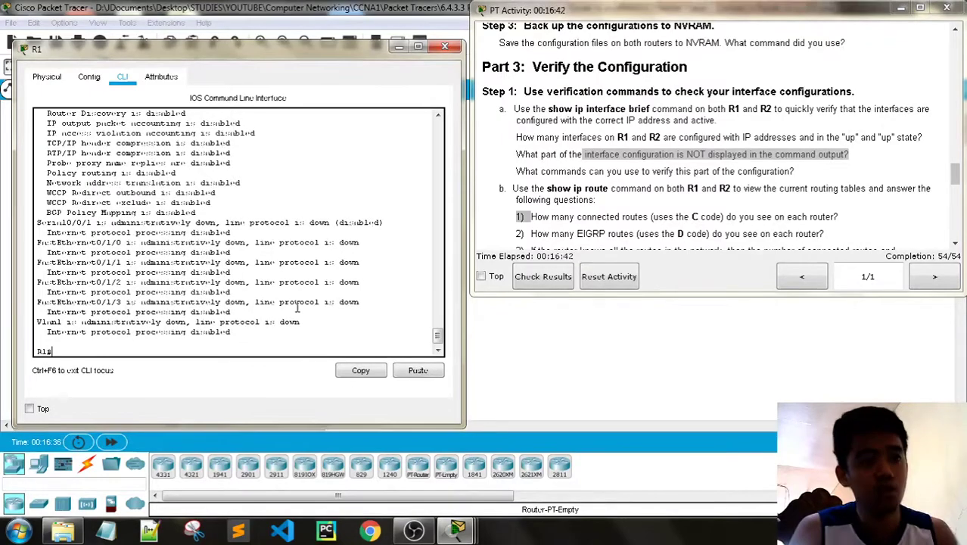
pyautogui.scroll(6, 298, 306)
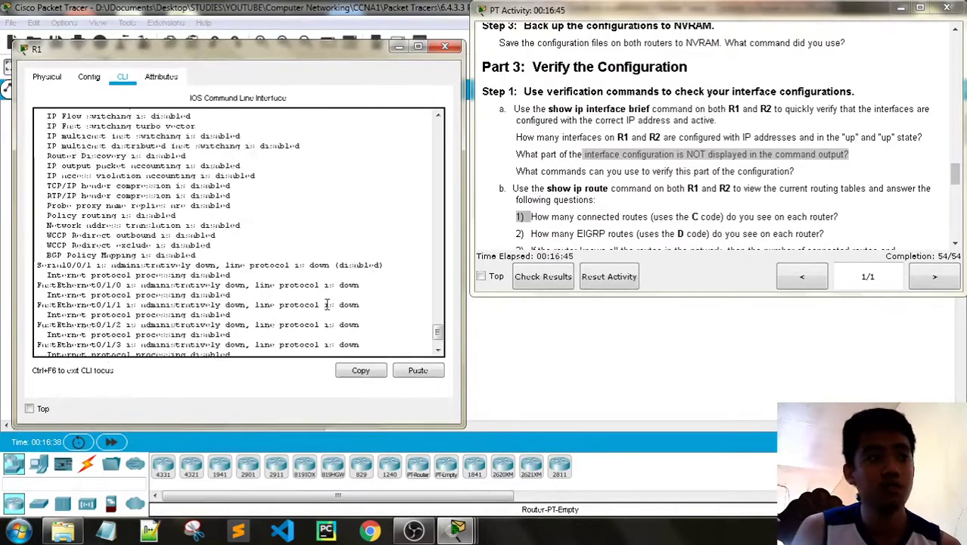
pyautogui.scroll(-6, 363, 288)
pyautogui.scroll(-3, 613, 216)
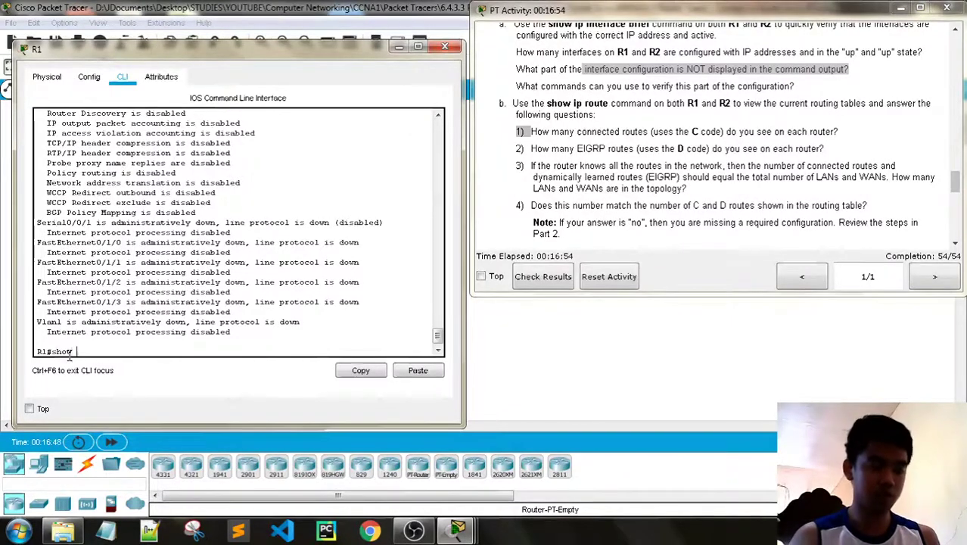
# Run show ip route on R1 and highlight the 209.165.200.224/30 connected and 10.0.0.0/8 EIGRP routes
pyautogui.write('show ip route')
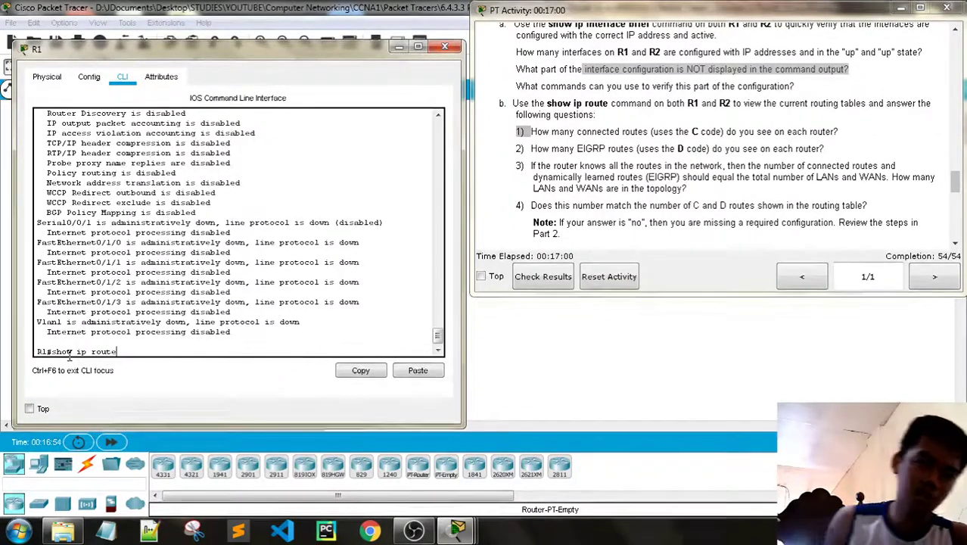
pyautogui.press('Return')
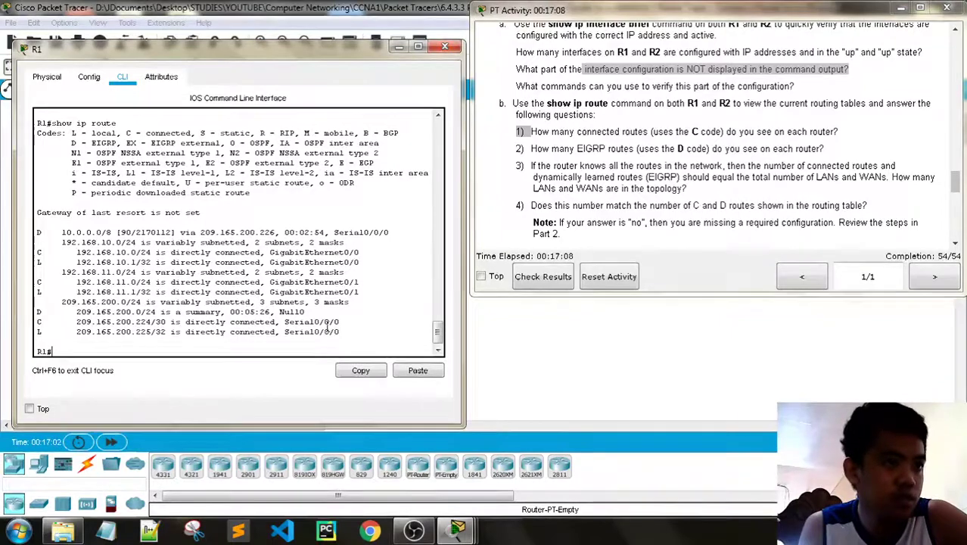
pyautogui.tripleClick(205, 322)
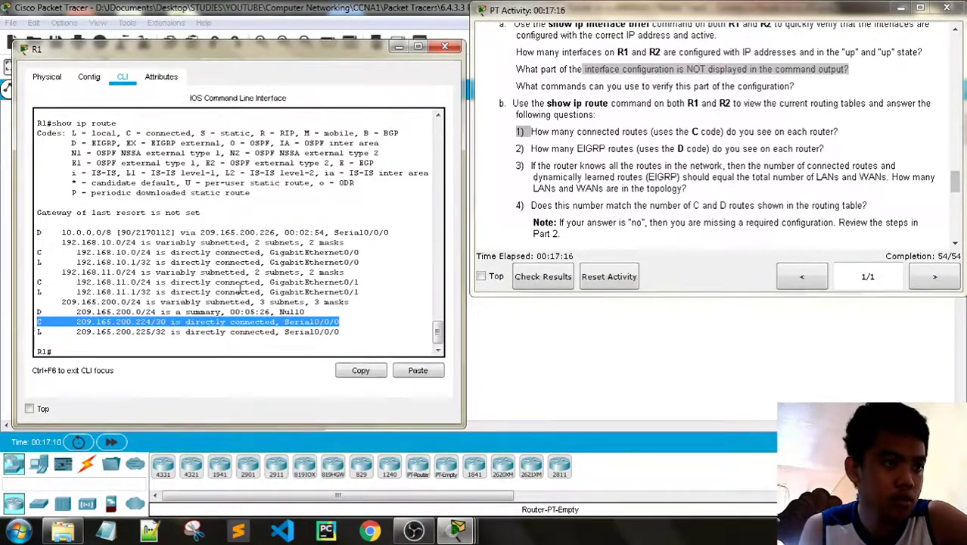
pyautogui.moveTo(39, 233); pyautogui.dragTo(258, 237)
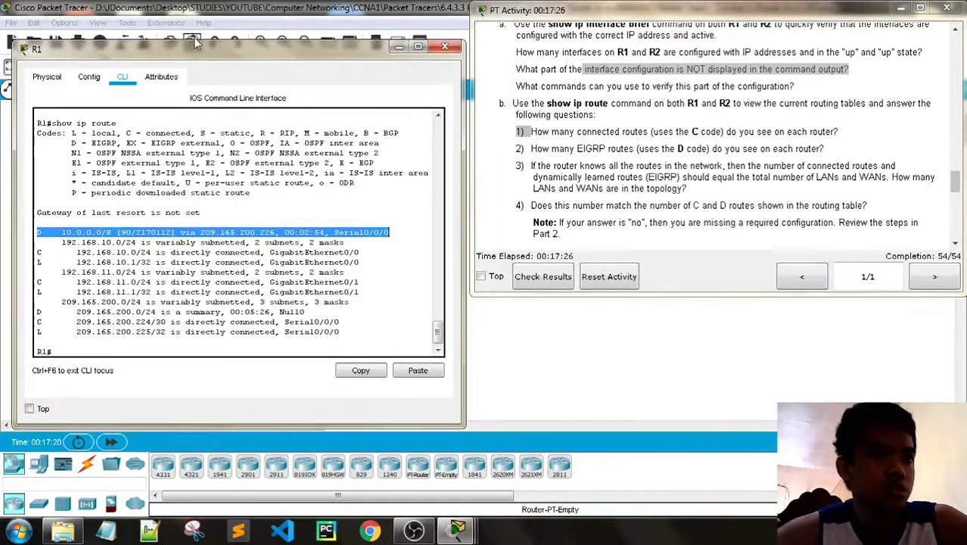
pyautogui.moveTo(303, 49); pyautogui.dragTo(325, 294)
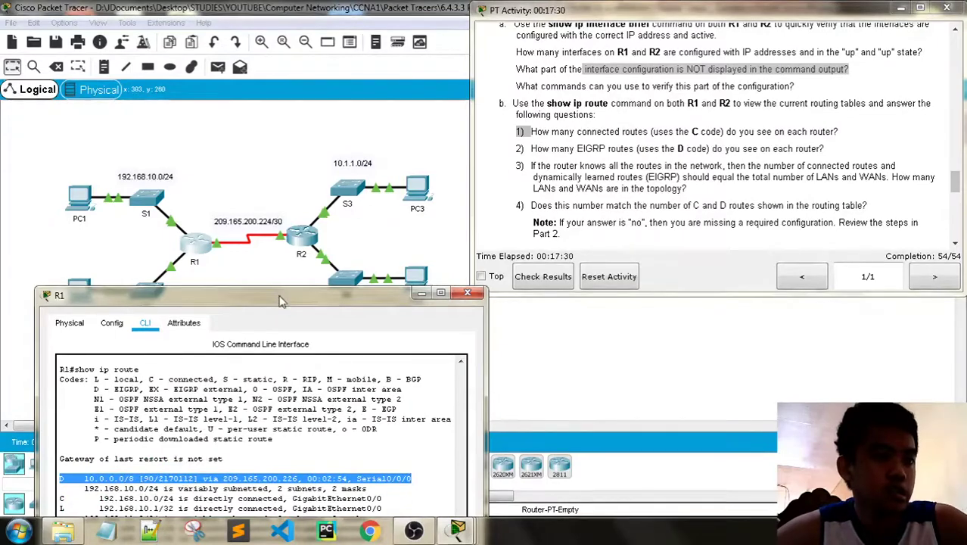
pyautogui.moveTo(277, 287)
pyautogui.mouseDown()
pyautogui.moveTo(258, 114)
pyautogui.moveTo(269, 288)
pyautogui.moveTo(260, 291)
pyautogui.mouseUp()
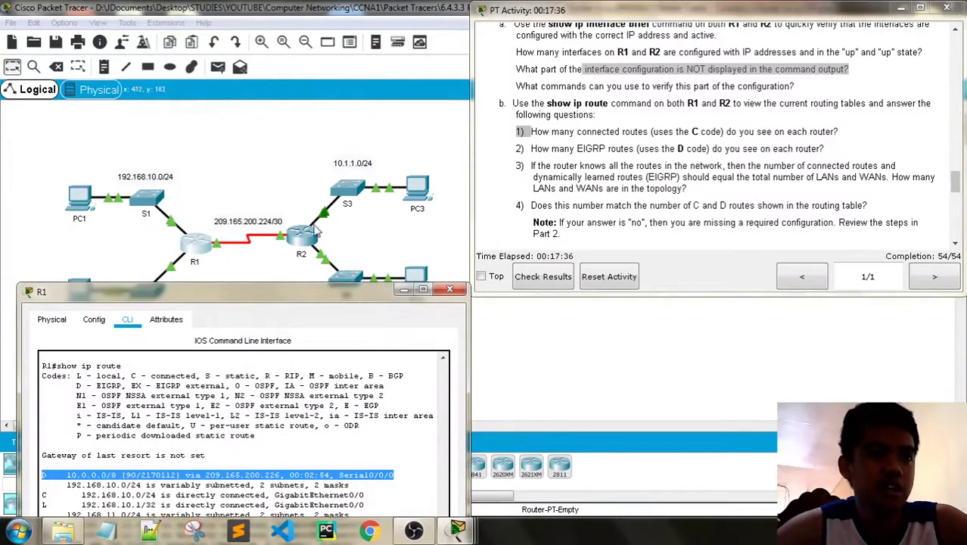
pyautogui.moveTo(311, 280); pyautogui.dragTo(311, 32)
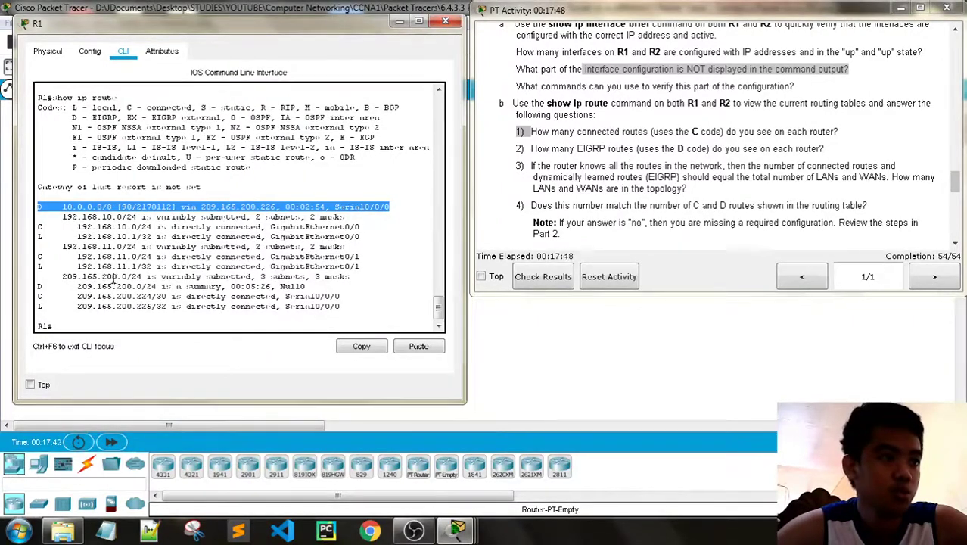
pyautogui.moveTo(237, 23); pyautogui.dragTo(234, 46)
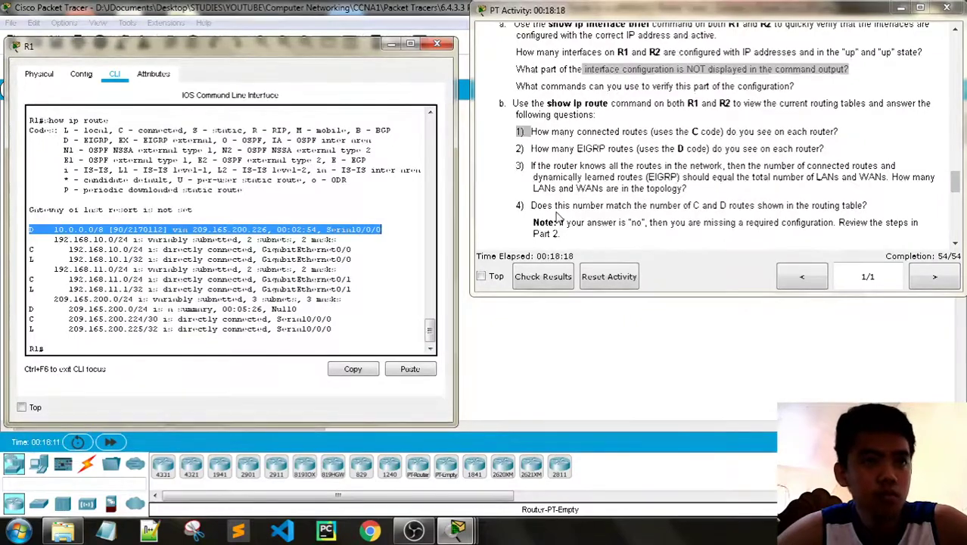
# Make R1's terminal taller and place it top-left so the whole routing table shows
pyautogui.scroll(-1, 559, 216)
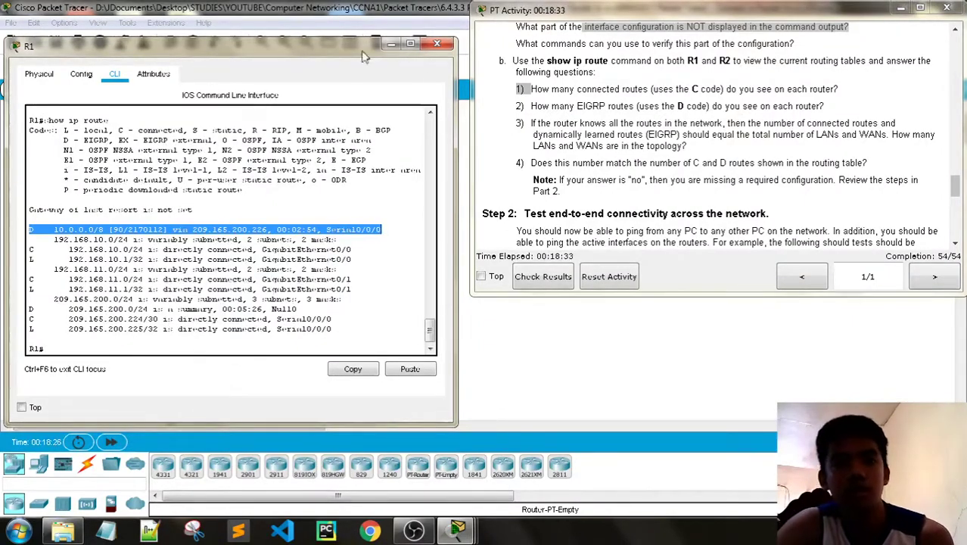
pyautogui.moveTo(371, 195); pyautogui.dragTo(417, 328)
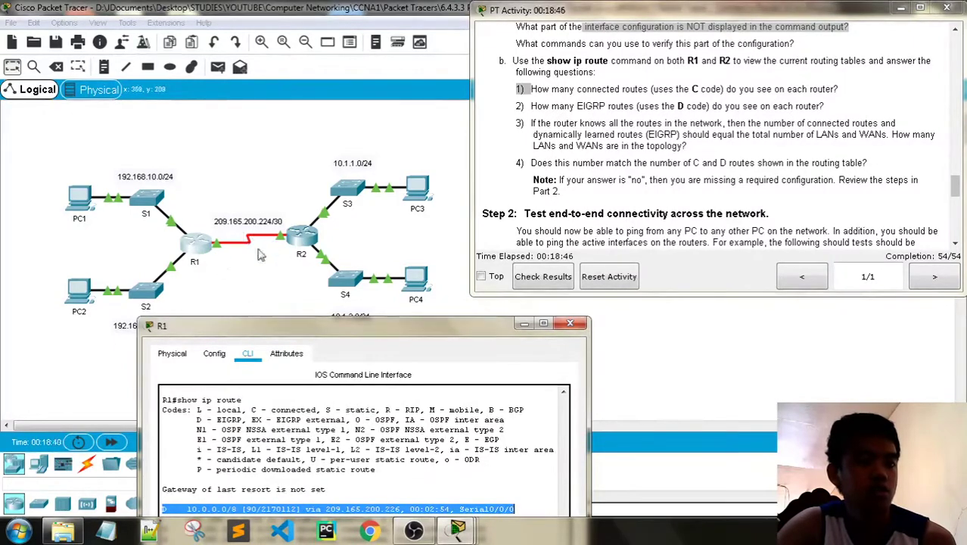
pyautogui.moveTo(300, 327); pyautogui.dragTo(331, 338)
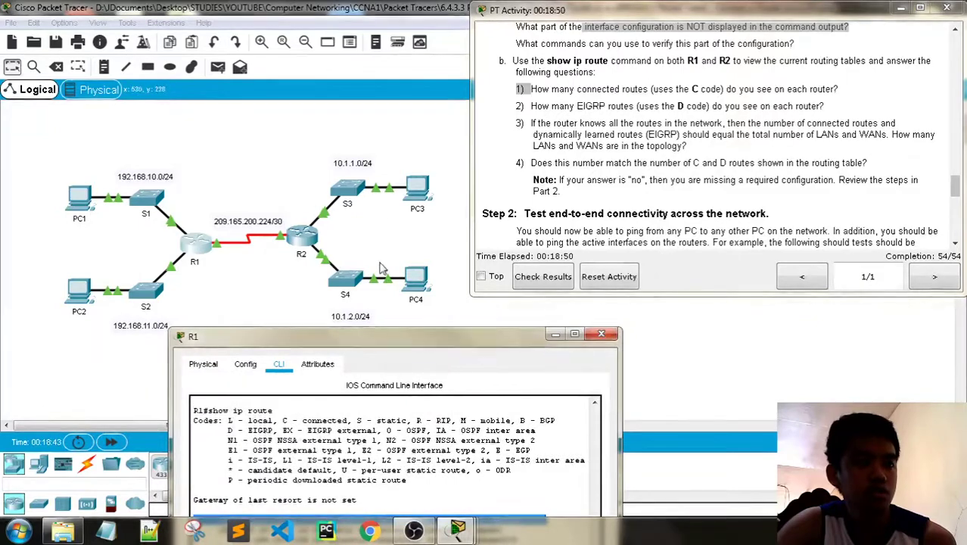
pyautogui.moveTo(181, 11); pyautogui.dragTo(219, 48)
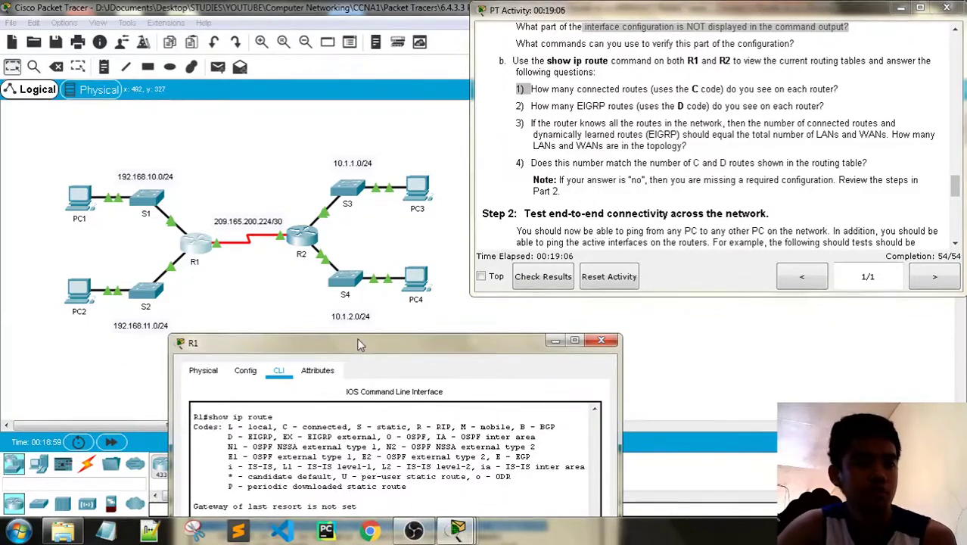
pyautogui.moveTo(356, 337); pyautogui.dragTo(257, 76)
pyautogui.moveTo(228, 28); pyautogui.dragTo(196, 21)
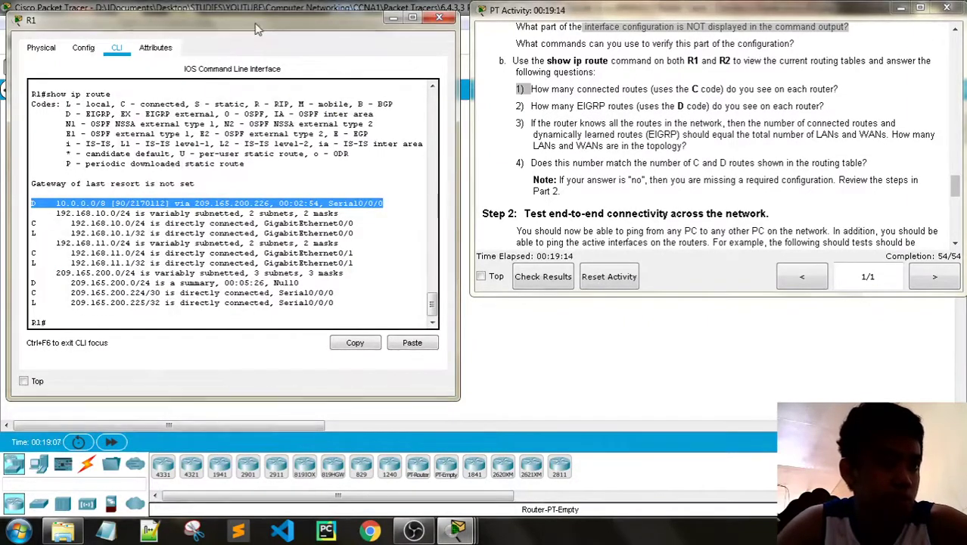
# Highlight R1's 192.168.10.0/24 and 192.168.11.0/24 connected routes and the 10.0.0.0/8 EIGRP route
pyautogui.moveTo(255, 28); pyautogui.dragTo(310, 38)
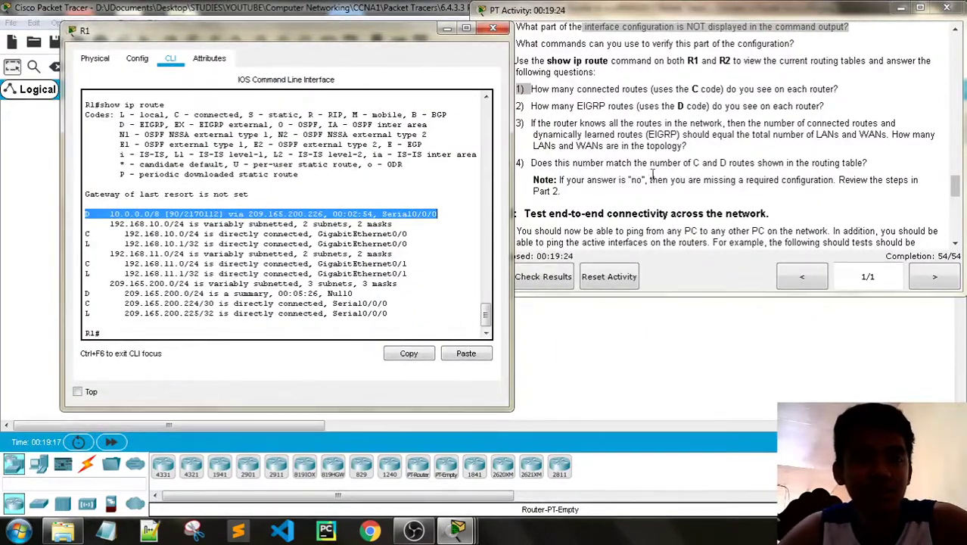
pyautogui.moveTo(225, 31); pyautogui.dragTo(798, 27)
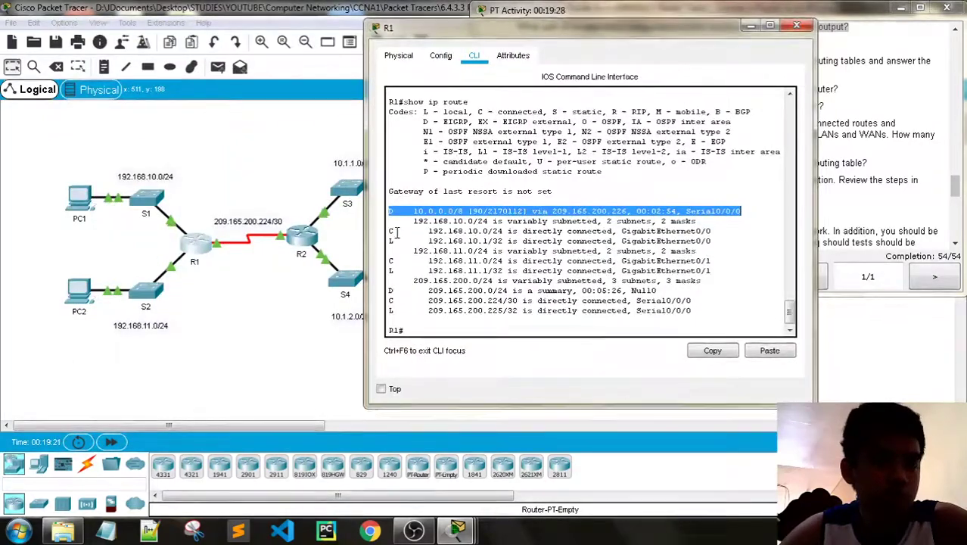
pyautogui.click(443, 243)
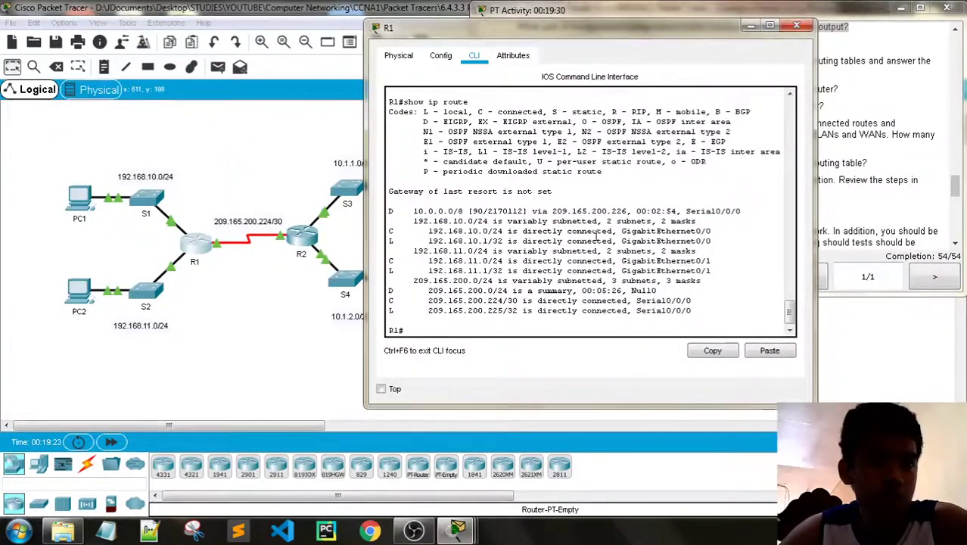
pyautogui.moveTo(426, 237); pyautogui.dragTo(388, 231)
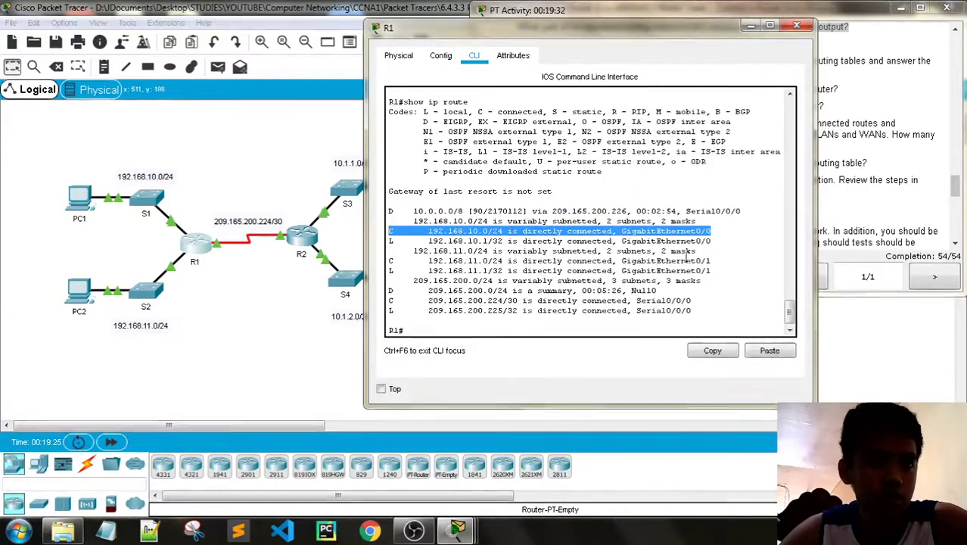
pyautogui.moveTo(711, 260); pyautogui.dragTo(370, 261)
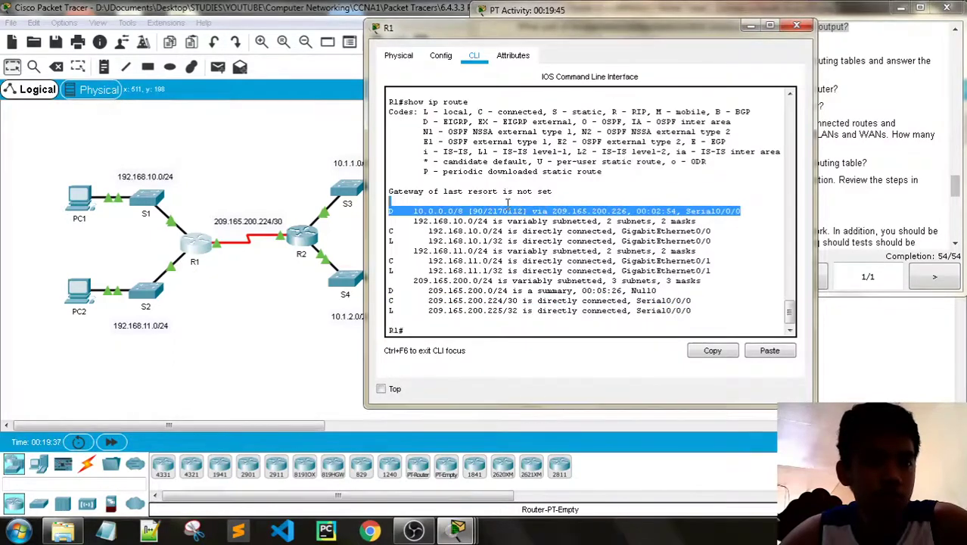
pyautogui.moveTo(426, 215); pyautogui.dragTo(389, 212)
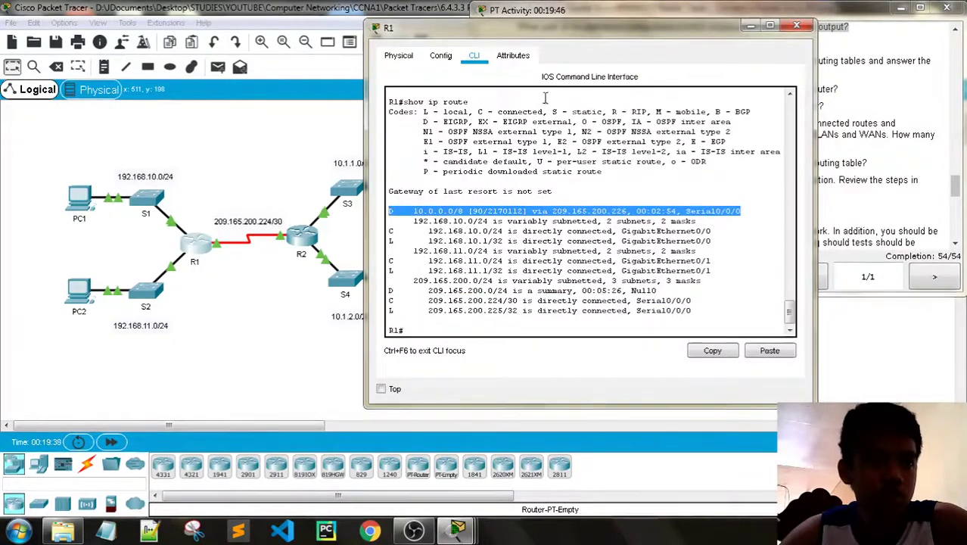
# Highlight the 209.165.200.0/24 summary and 10.0.0.0/8 routes beside the activity's Note
pyautogui.moveTo(519, 32); pyautogui.dragTo(587, 31)
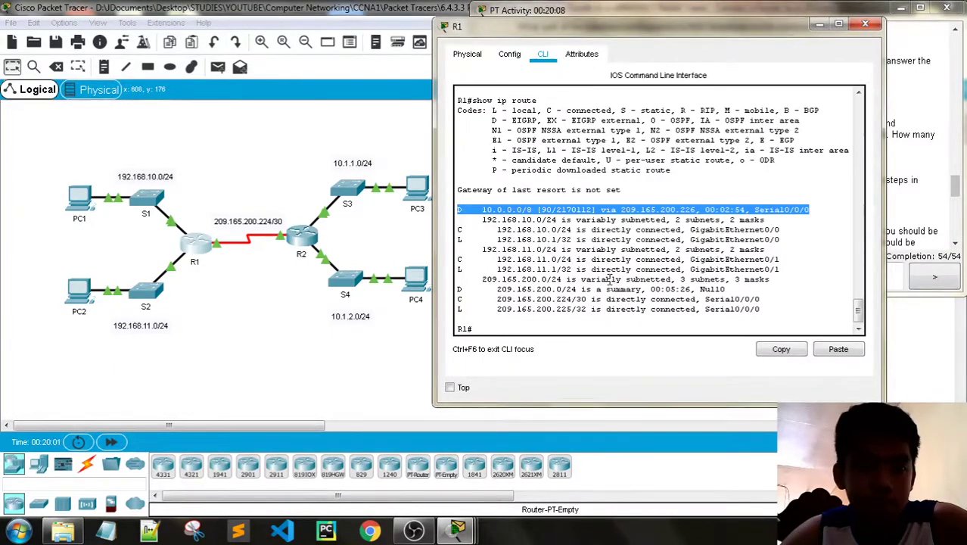
pyautogui.click(776, 281)
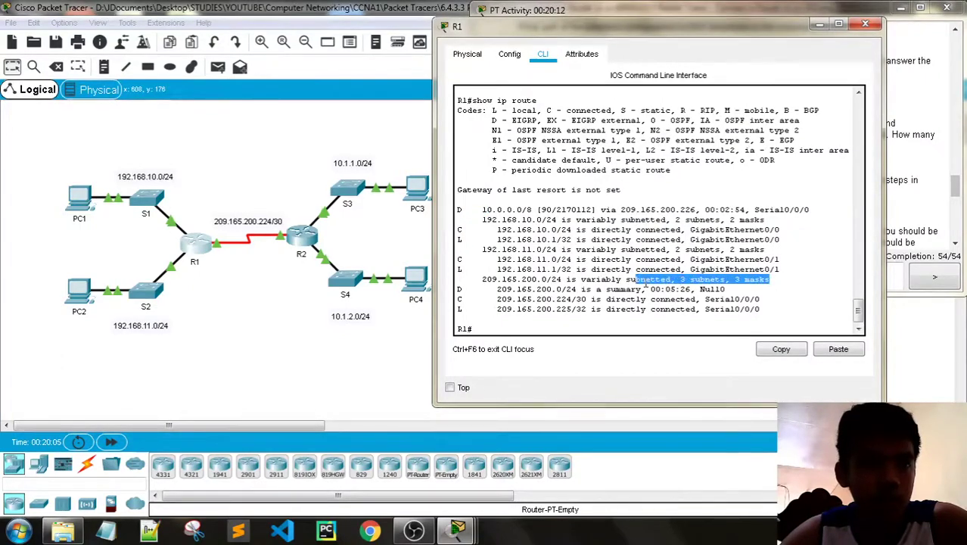
pyautogui.moveTo(646, 284); pyautogui.dragTo(486, 284)
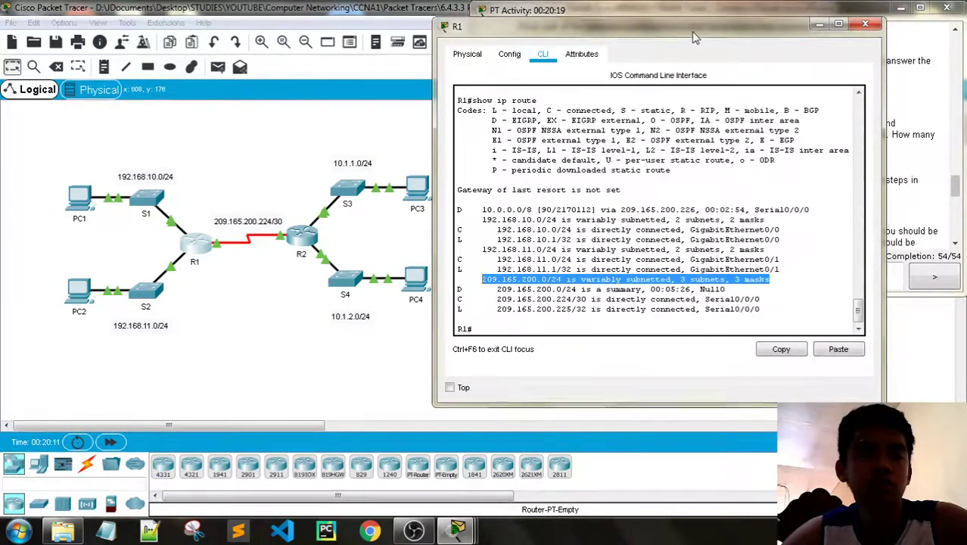
pyautogui.moveTo(695, 38); pyautogui.dragTo(300, 27)
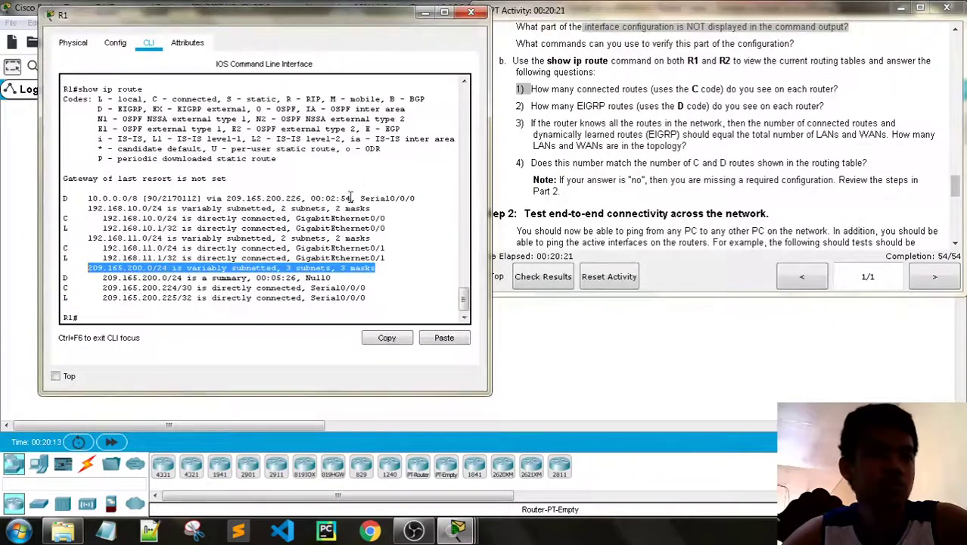
pyautogui.moveTo(415, 198); pyautogui.dragTo(63, 188)
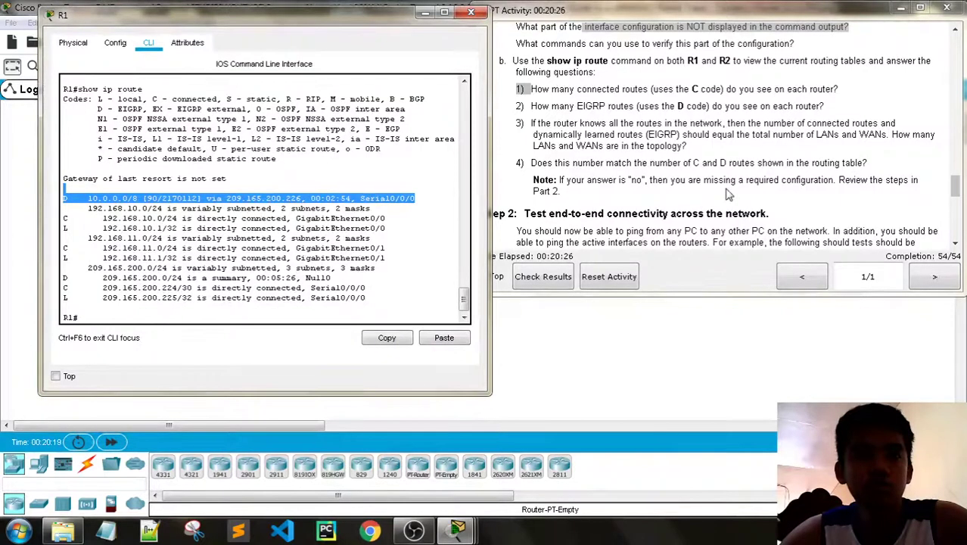
pyautogui.scroll(-1, 726, 194)
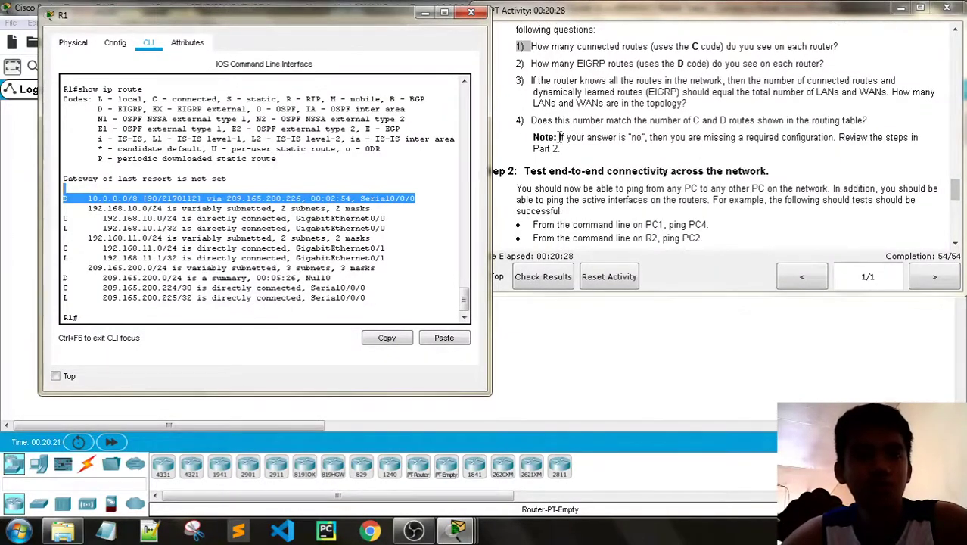
pyautogui.moveTo(558, 138); pyautogui.dragTo(799, 137)
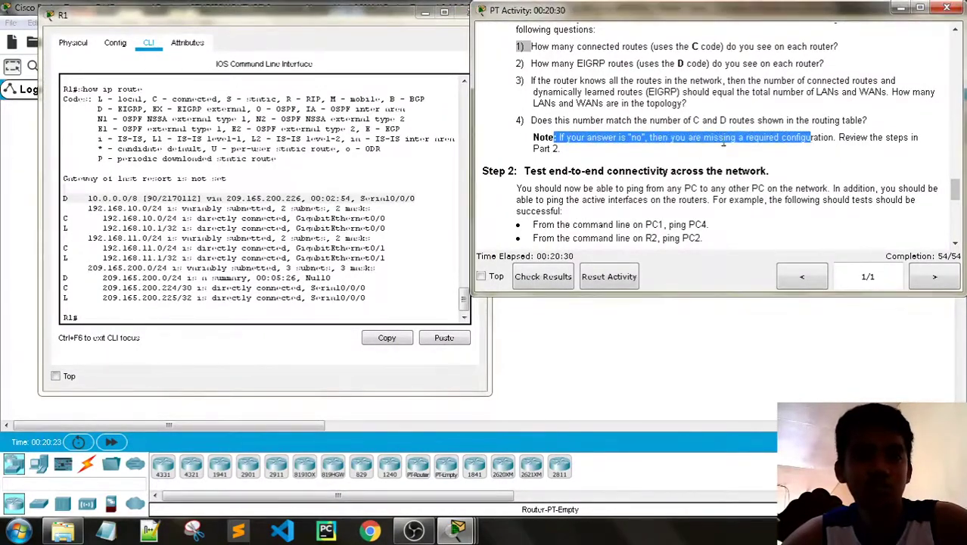
# Check the Addressing Table in the instructions, then place R1's routing table beside the topology
pyautogui.click(666, 153)
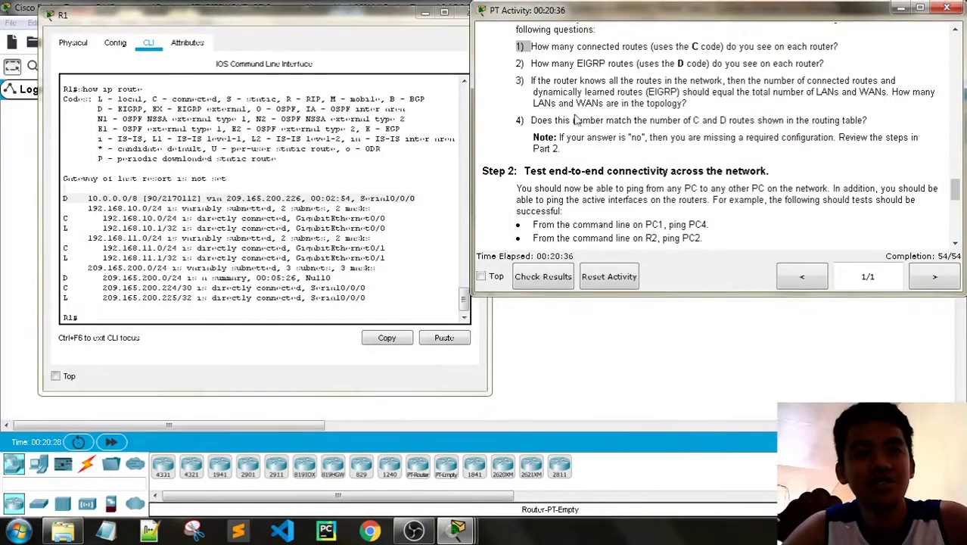
pyautogui.scroll(20, 726, 165)
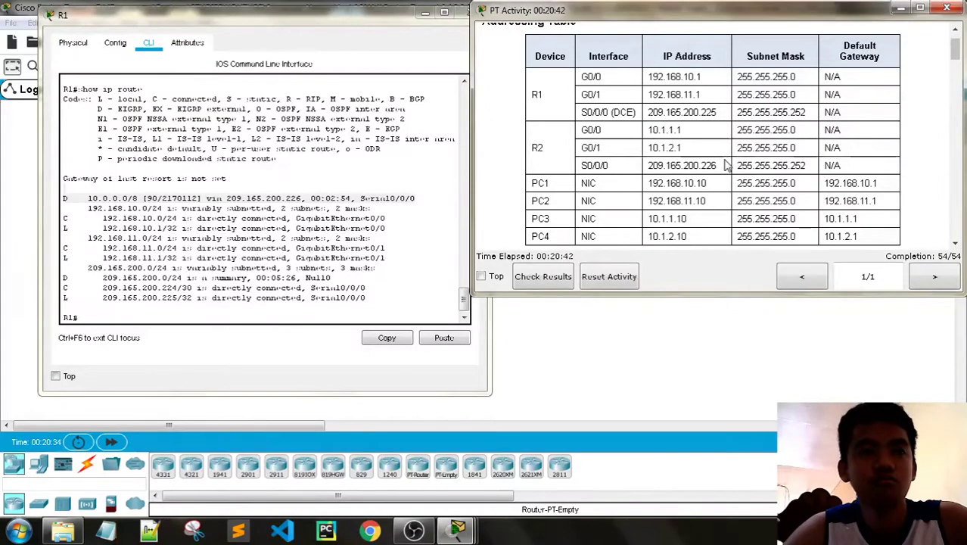
pyautogui.scroll(-20, 725, 165)
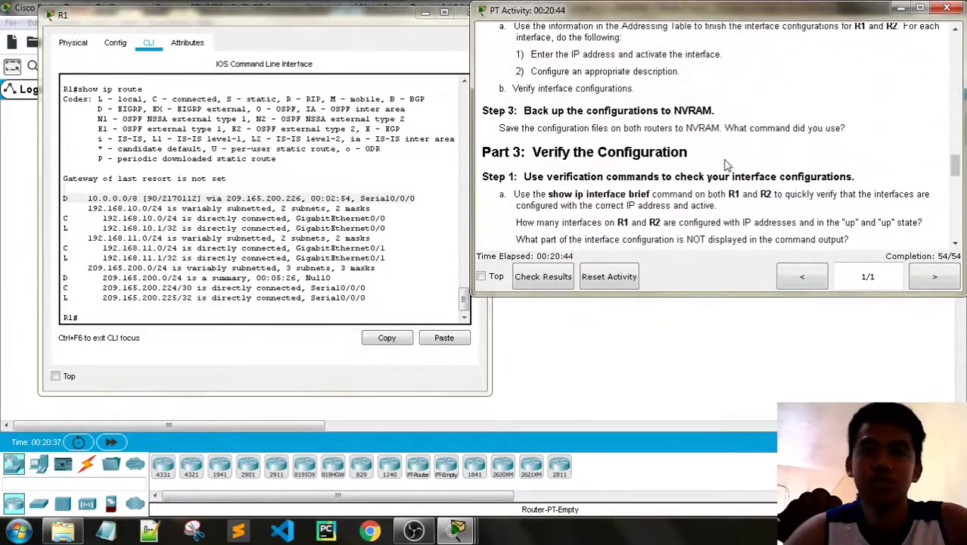
pyautogui.scroll(-8, 725, 165)
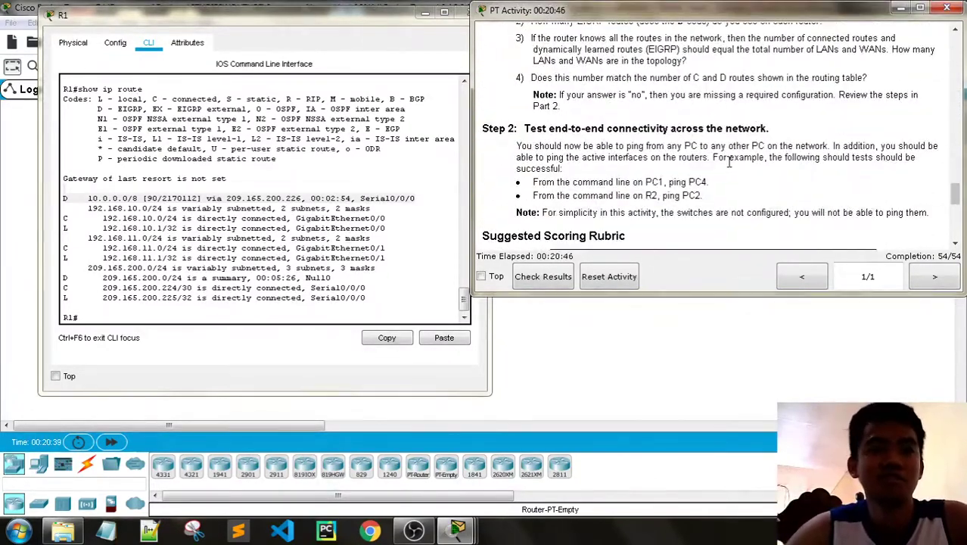
pyautogui.scroll(3, 730, 162)
pyautogui.scroll(3, 732, 162)
pyautogui.scroll(-2, 734, 162)
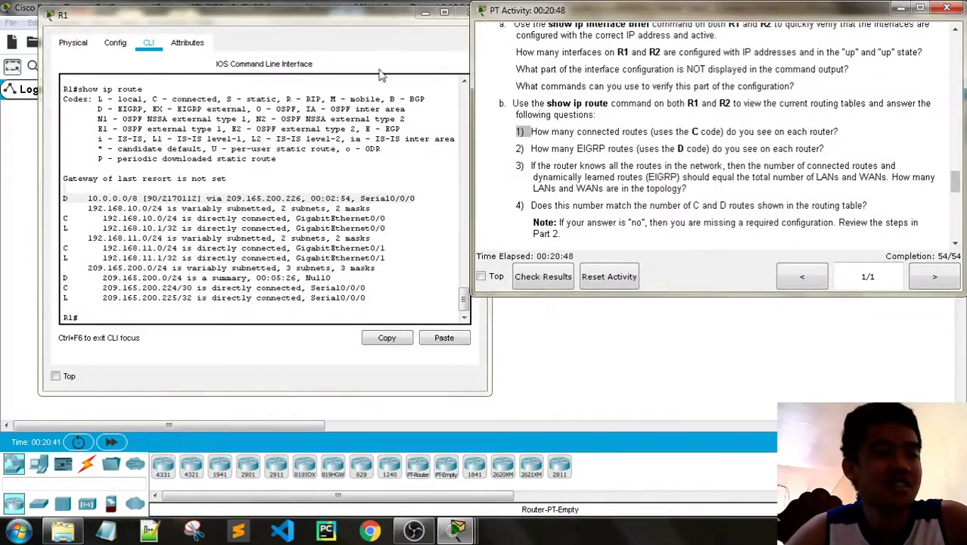
pyautogui.moveTo(252, 28); pyautogui.dragTo(607, 27)
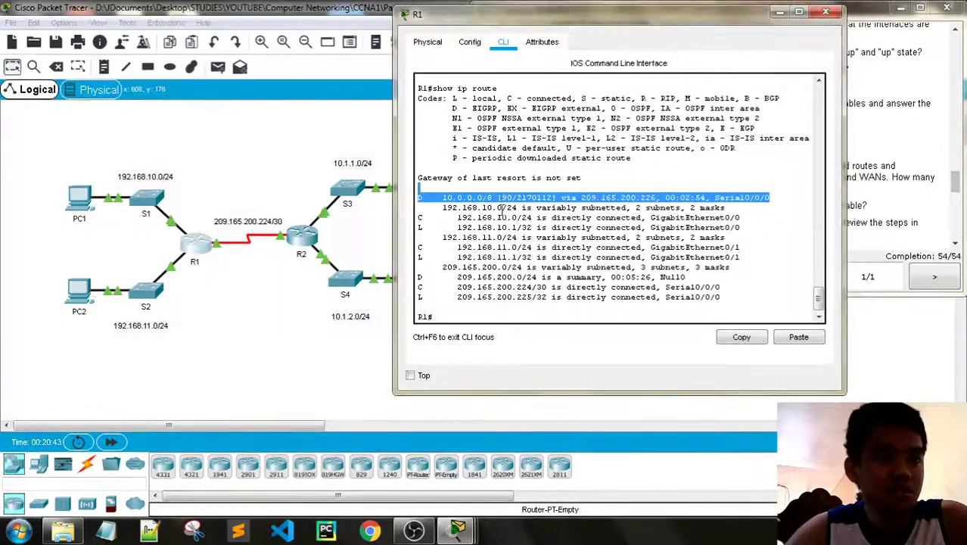
# Highlight R1's 192.168.10.0/24, 192.168.10.1/32, 209.165.200.0/24, 209.165.200.224/30 and 10.0.0.0/8 routes
pyautogui.moveTo(458, 217); pyautogui.dragTo(533, 217)
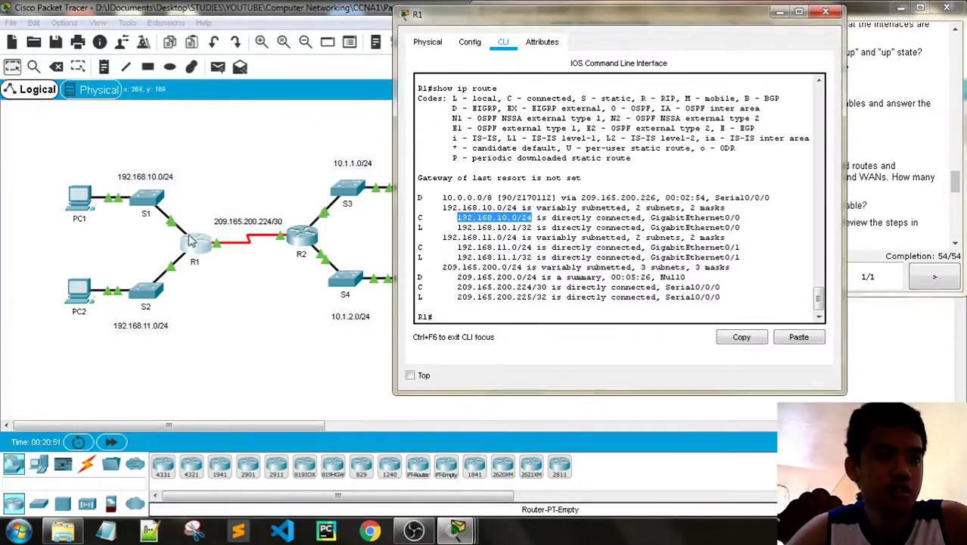
pyautogui.moveTo(455, 227); pyautogui.dragTo(533, 228)
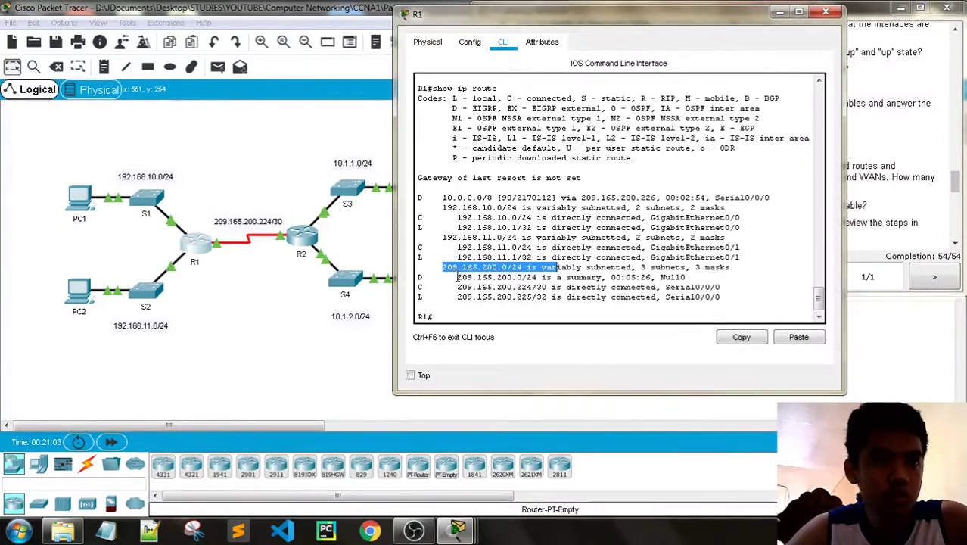
pyautogui.moveTo(457, 277); pyautogui.dragTo(543, 277)
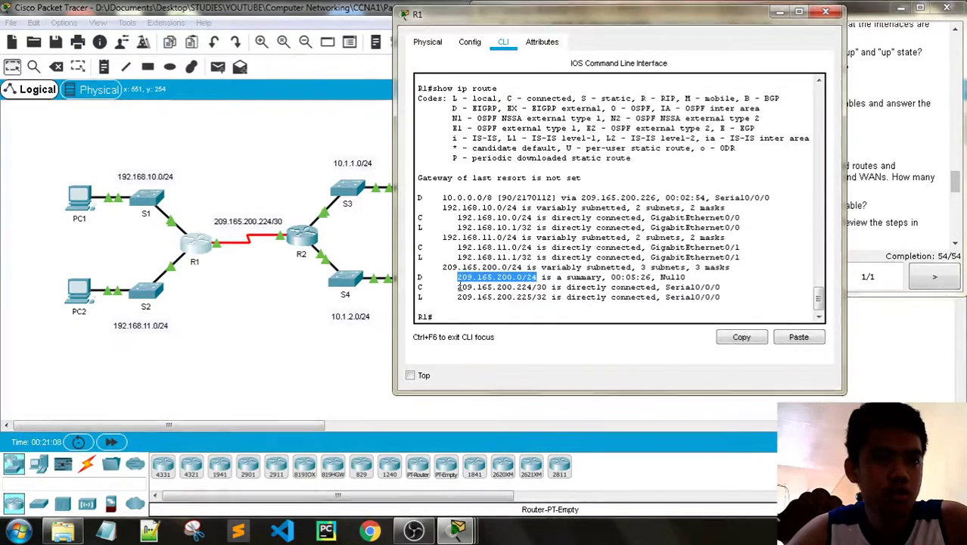
pyautogui.moveTo(457, 287); pyautogui.dragTo(568, 287)
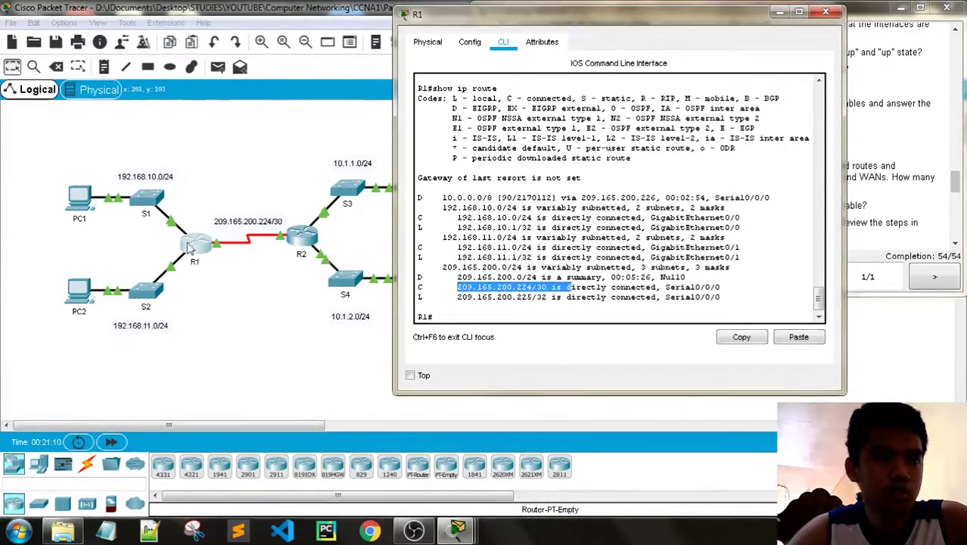
pyautogui.click(439, 198)
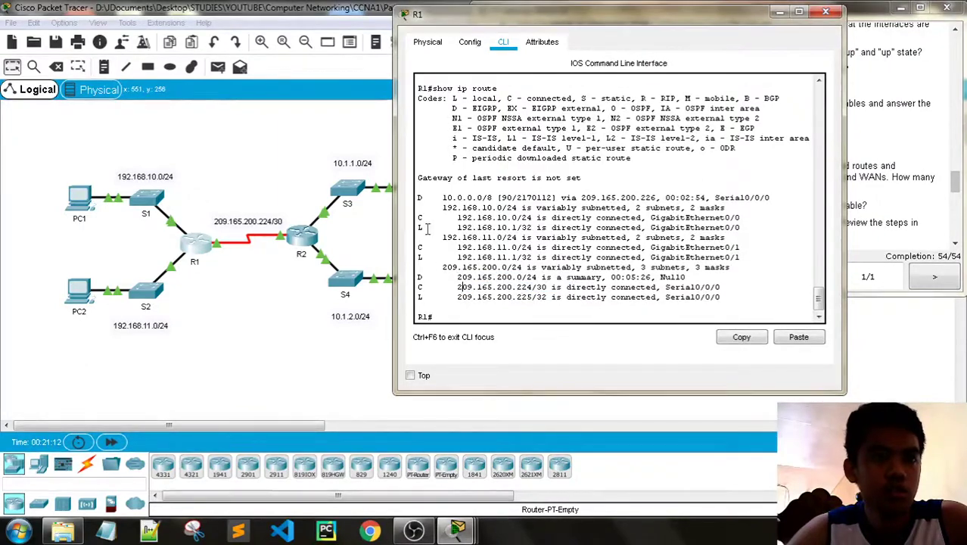
pyautogui.moveTo(439, 197); pyautogui.dragTo(626, 198)
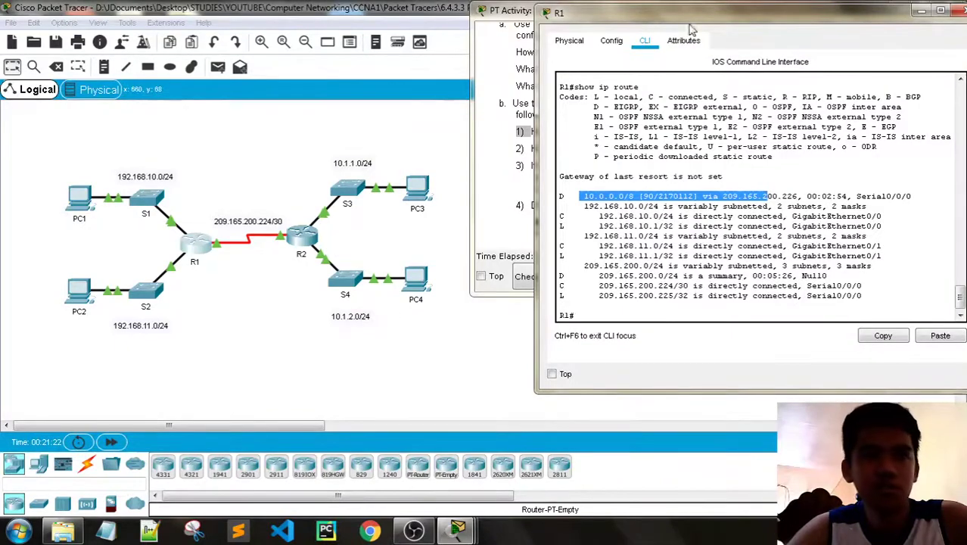
# Maximize and restore R1's window, then close it
pyautogui.moveTo(575, 13); pyautogui.dragTo(262, 6)
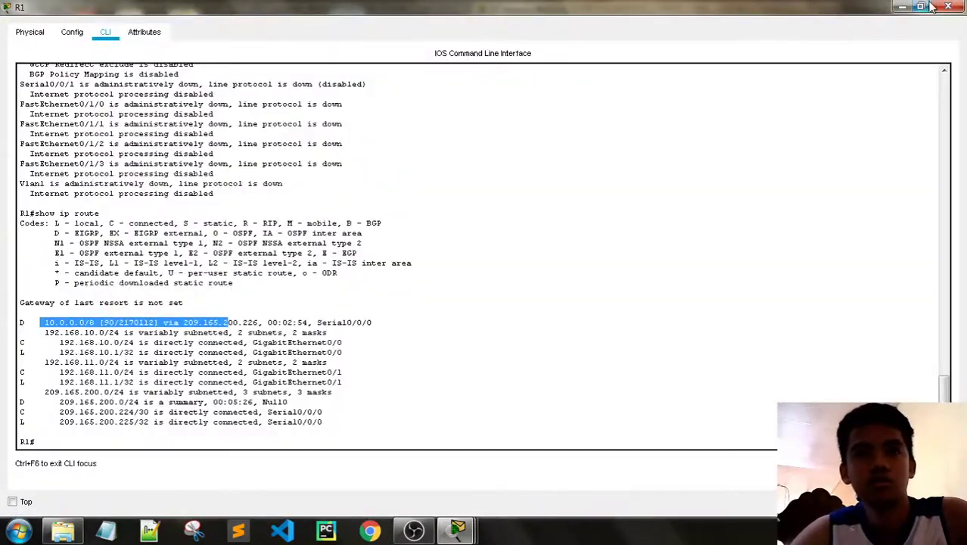
pyautogui.doubleClick(776, 9)
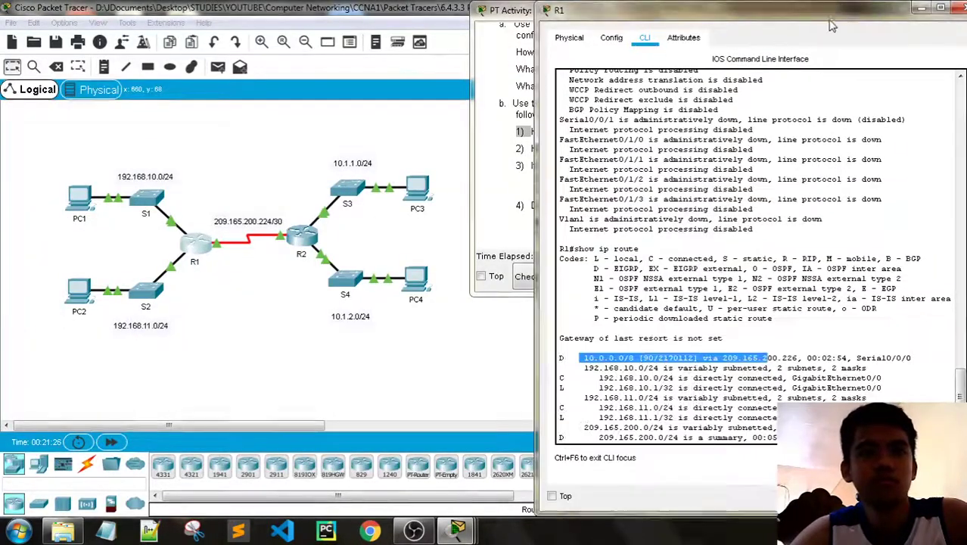
pyautogui.click(960, 8)
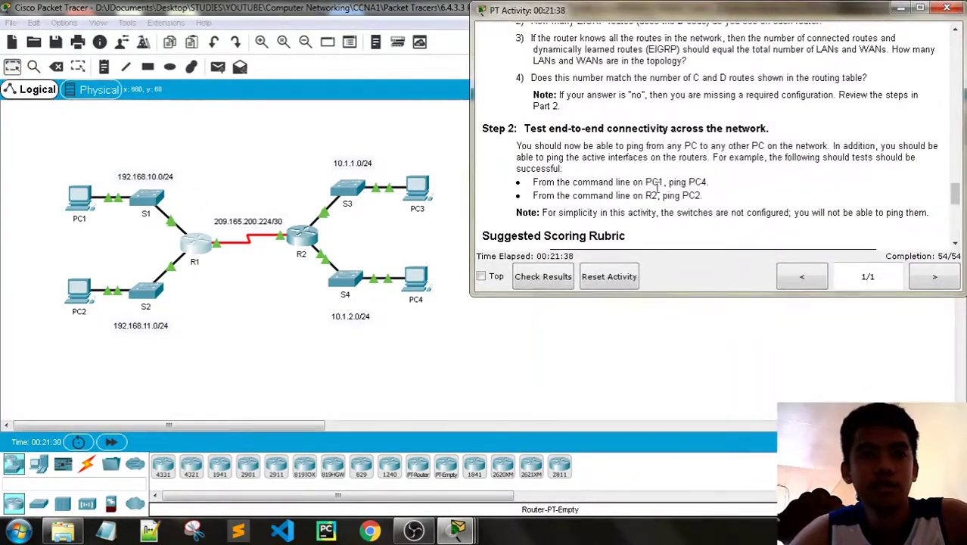
# Close the remaining R1 window and return to the main network workspace
pyautogui.scroll(-2, 645, 190)
pyautogui.scroll(1, 644, 200)
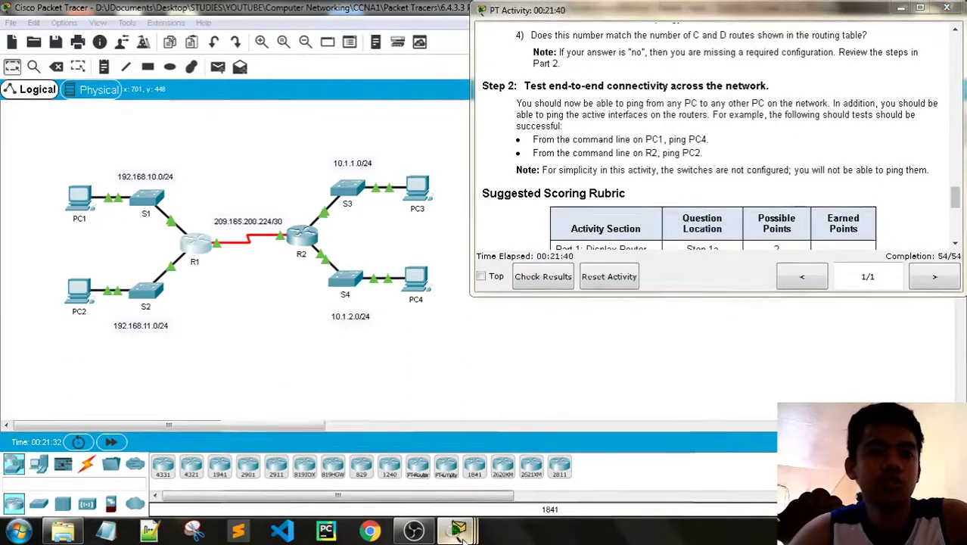
pyautogui.moveTo(457, 530)
pyautogui.click(677, 413)
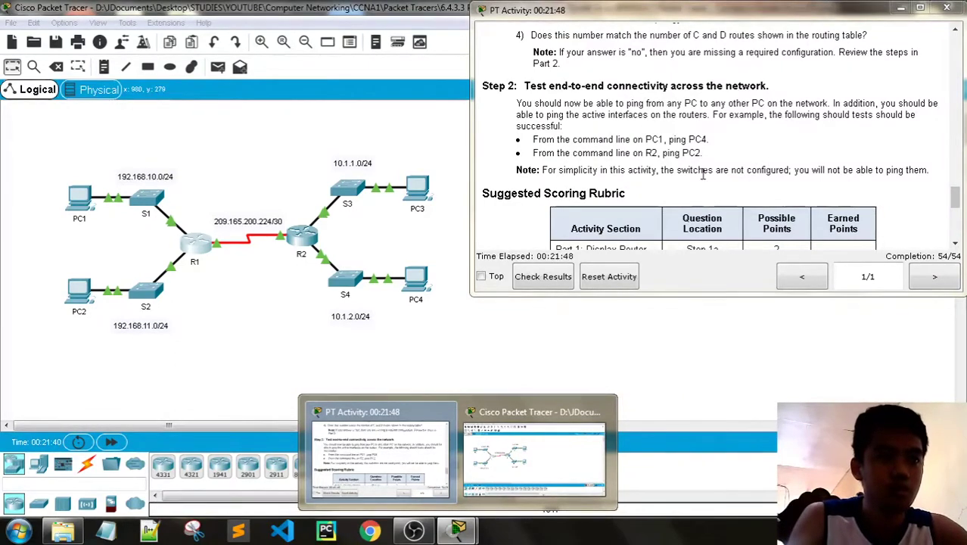
pyautogui.click(534, 454)
# Ping 10.1.2.1 from PC1's Command Prompt, then close PC1's window
pyautogui.click(80, 196)
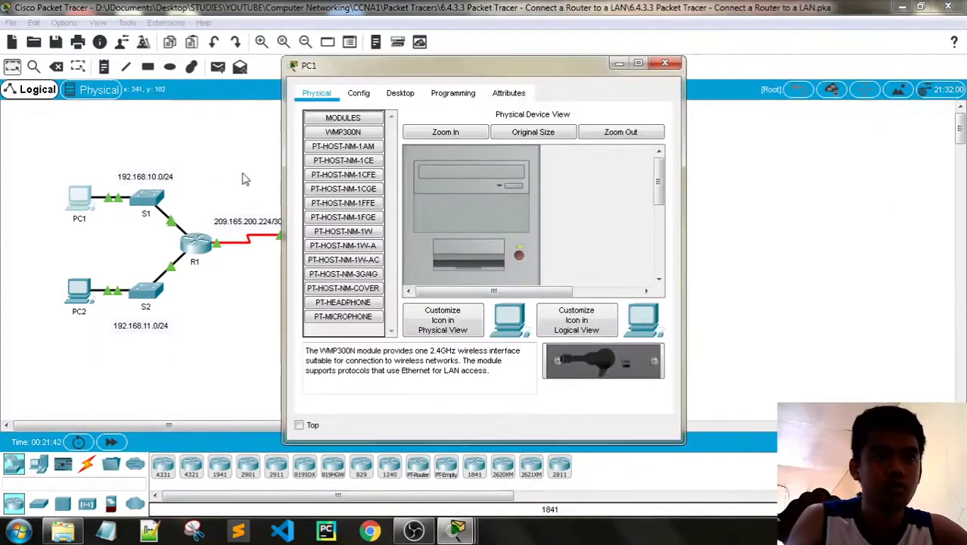
pyautogui.moveTo(364, 66); pyautogui.dragTo(587, 63)
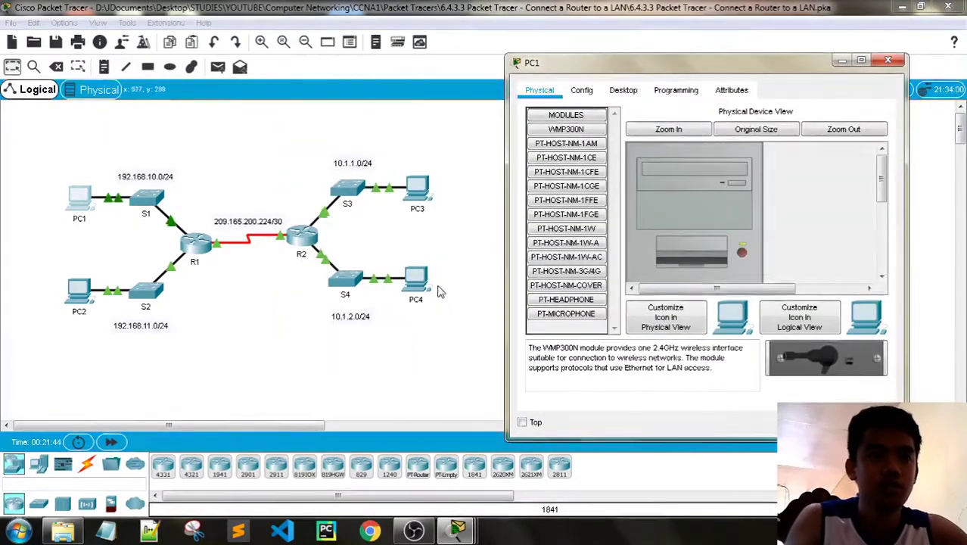
pyautogui.click(623, 90)
pyautogui.click(833, 181)
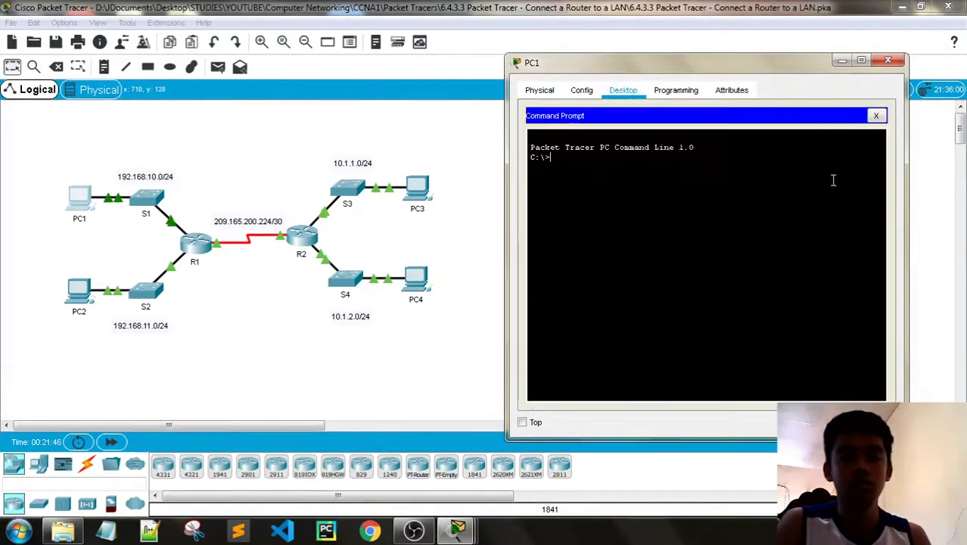
pyautogui.write('ping')
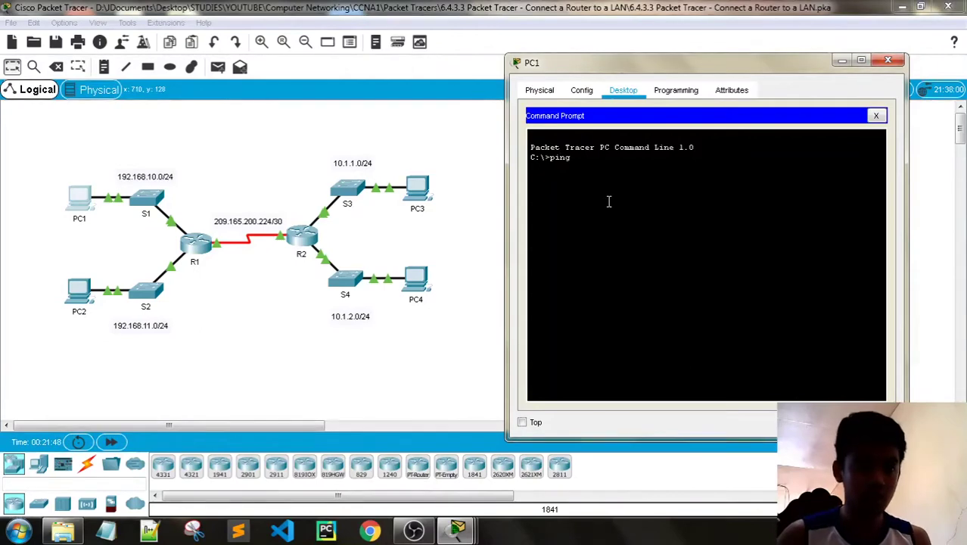
pyautogui.write(' 10.1.')
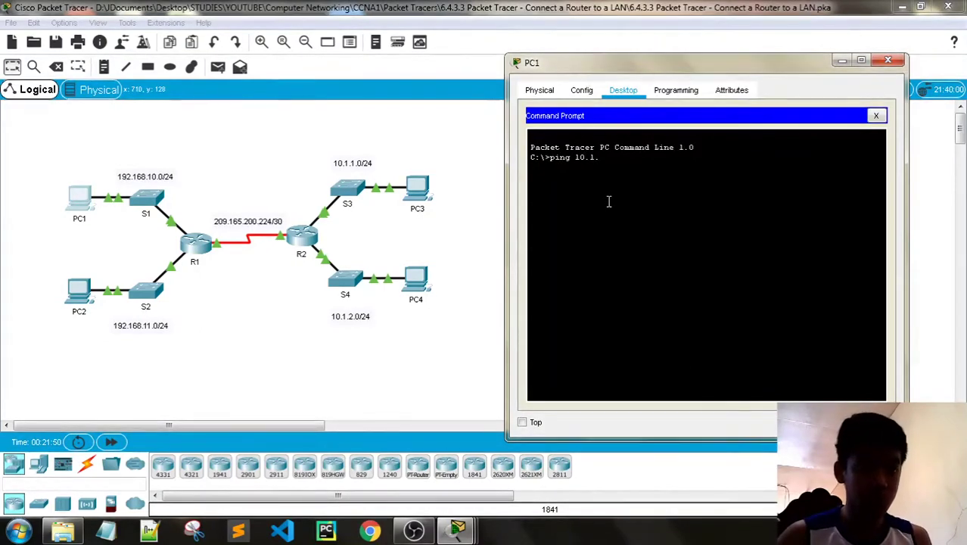
pyautogui.write('2.1')
pyautogui.press('Return')
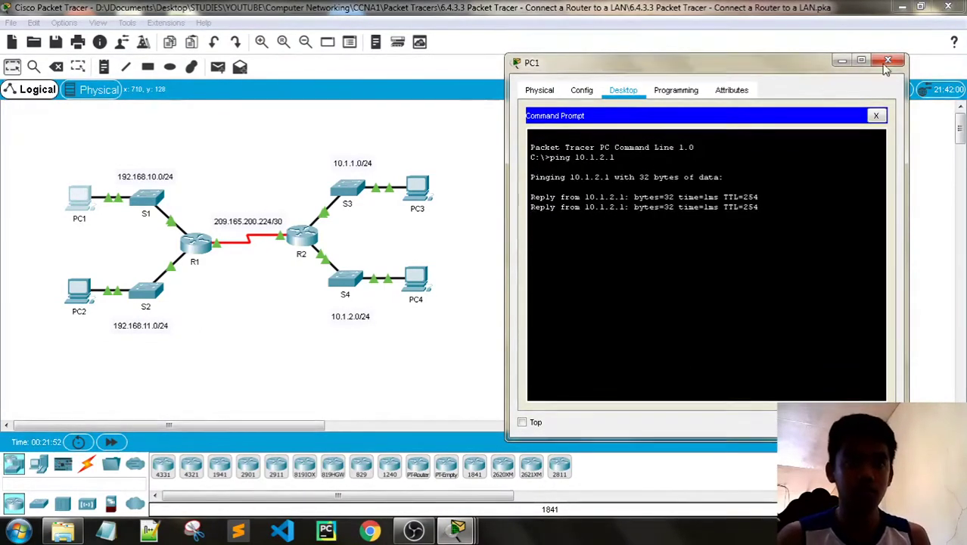
pyautogui.click(888, 59)
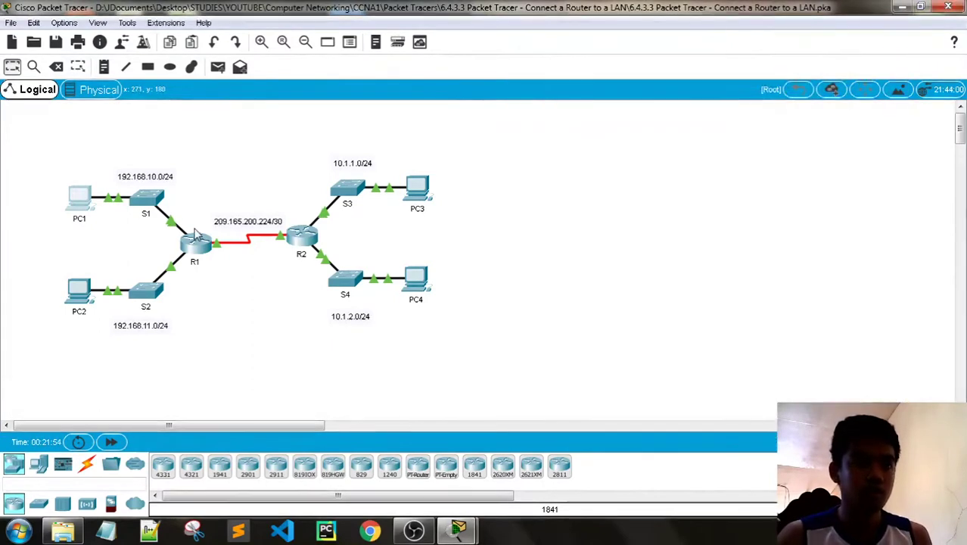
# Ping 192.168.11.1 from R2's CLI for a 5/5 success, then close R2's window
pyautogui.moveTo(458, 529)
pyautogui.click(378, 455)
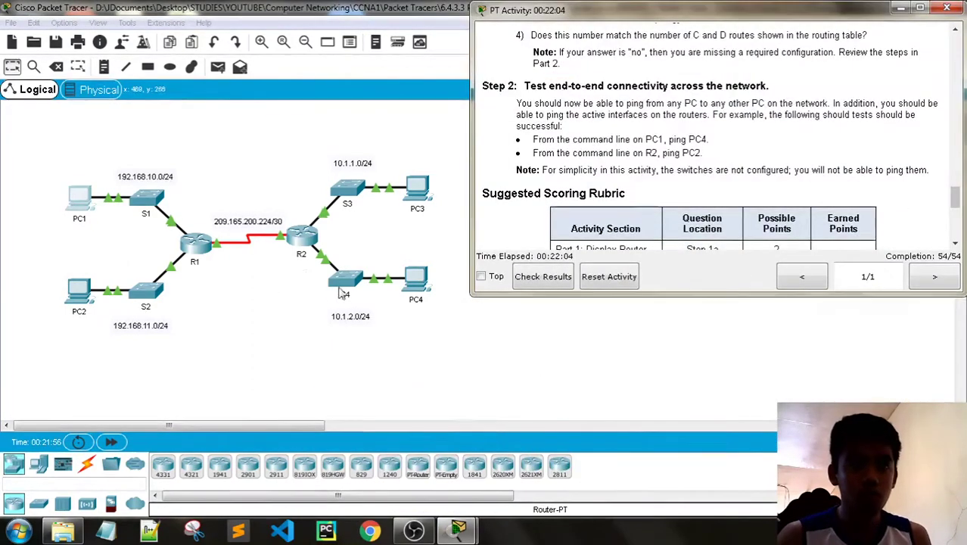
pyautogui.click(300, 240)
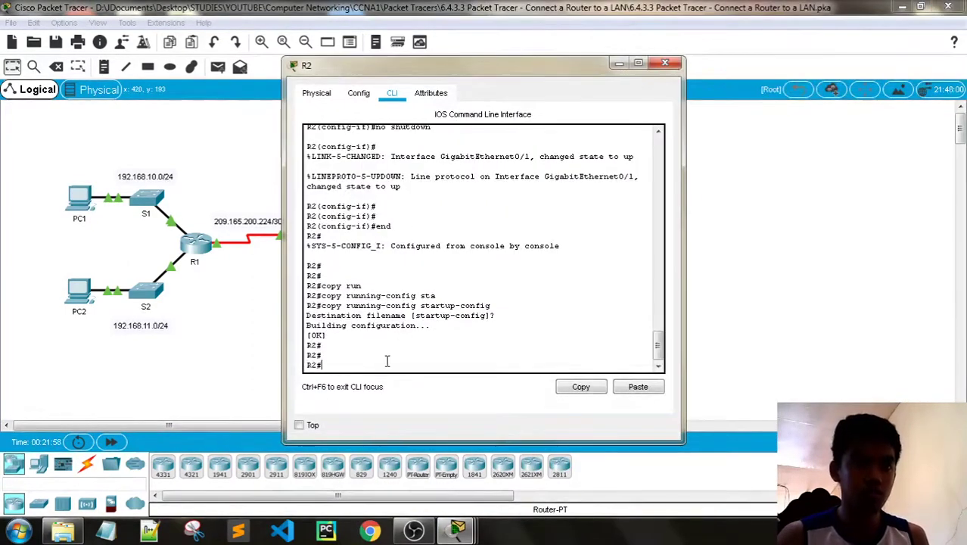
pyautogui.write('ping 1')
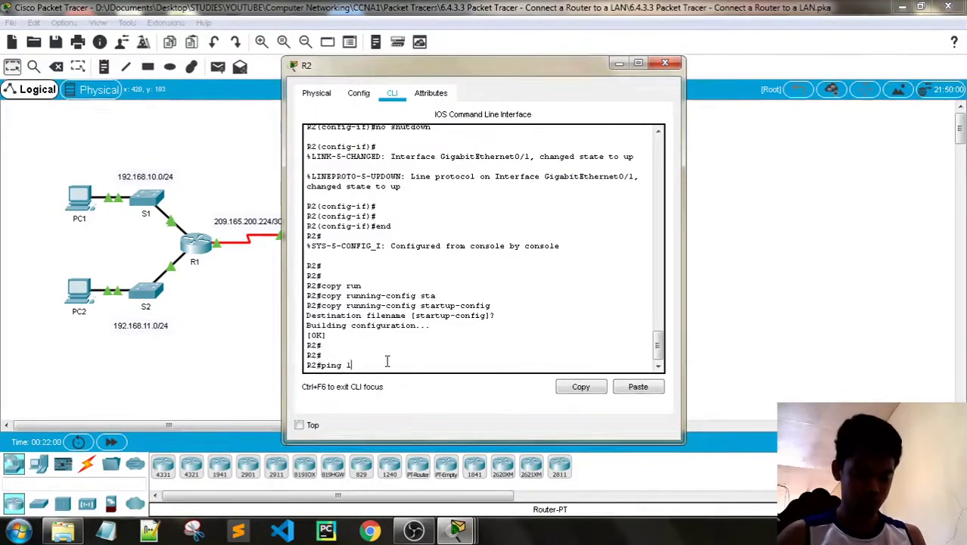
pyautogui.write('92.168.11.')
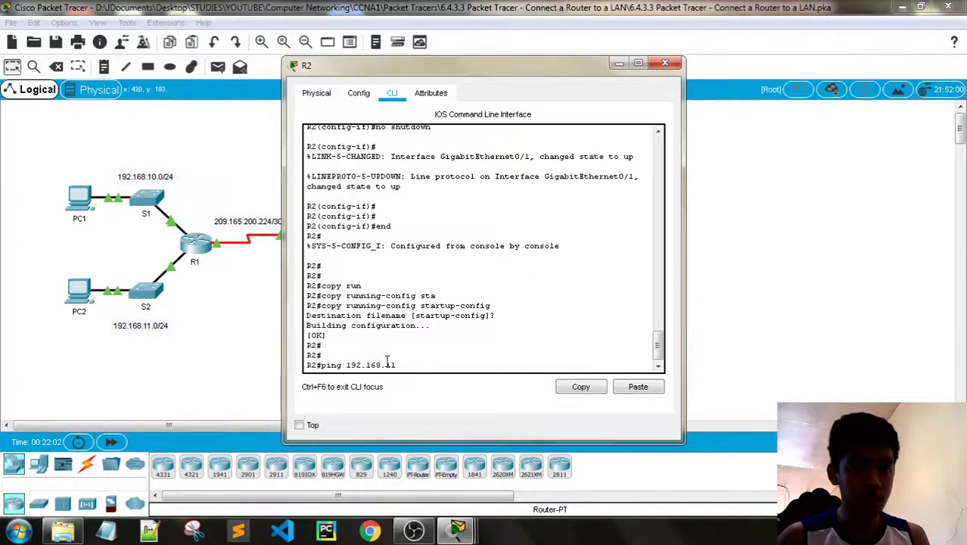
pyautogui.write('1')
pyautogui.press('Return')
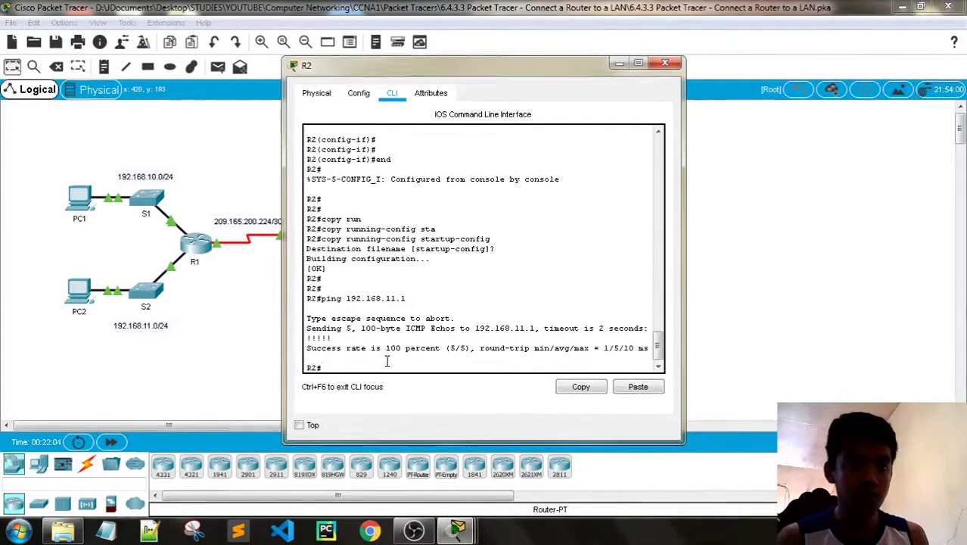
pyautogui.click(665, 63)
# Check the activity results and view the Assessment Items, all correct for 54/54
pyautogui.moveTo(457, 530)
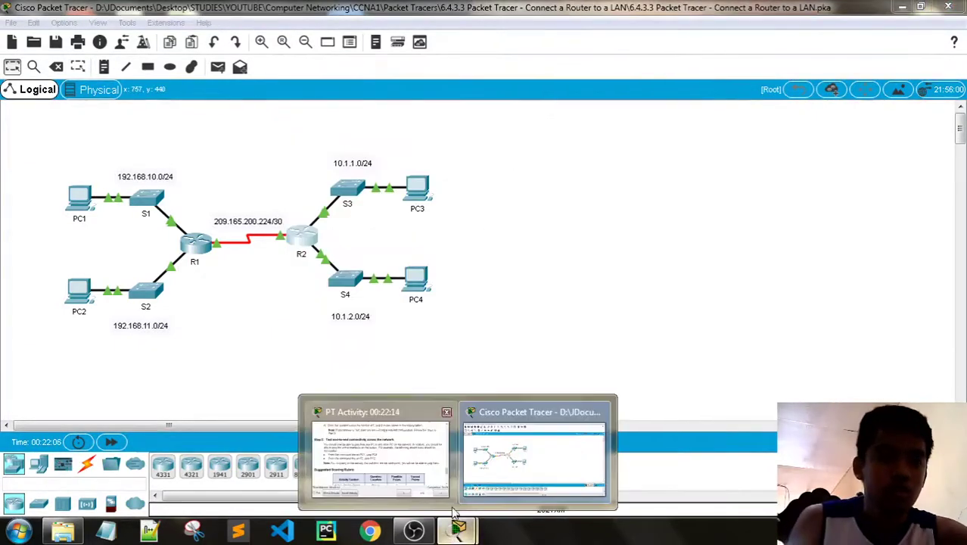
pyautogui.click(383, 469)
pyautogui.scroll(-9, 844, 210)
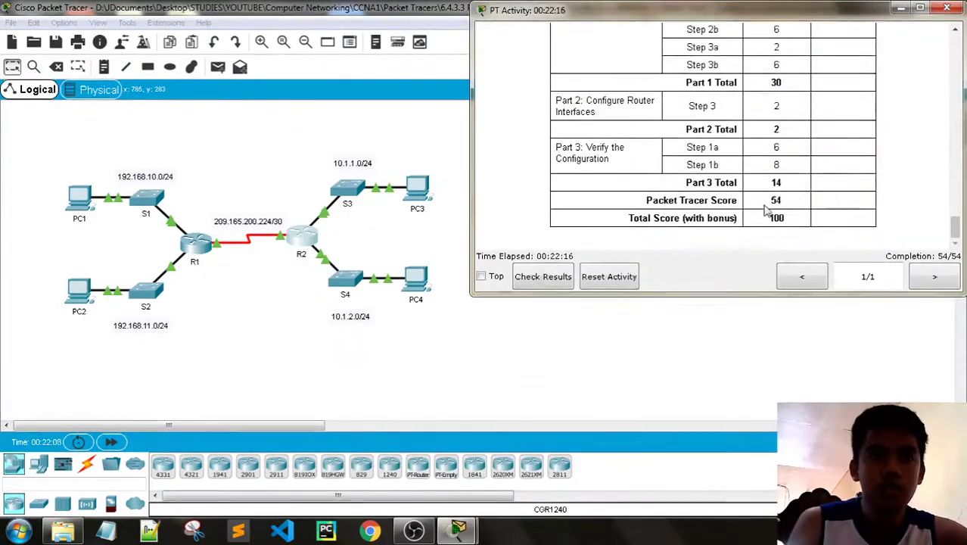
pyautogui.scroll(5, 770, 215)
pyautogui.click(543, 276)
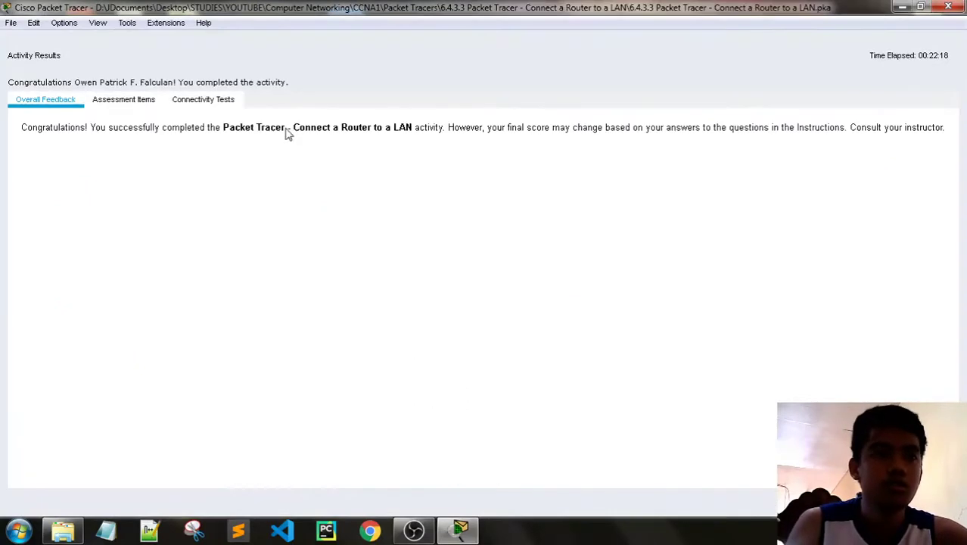
pyautogui.click(124, 100)
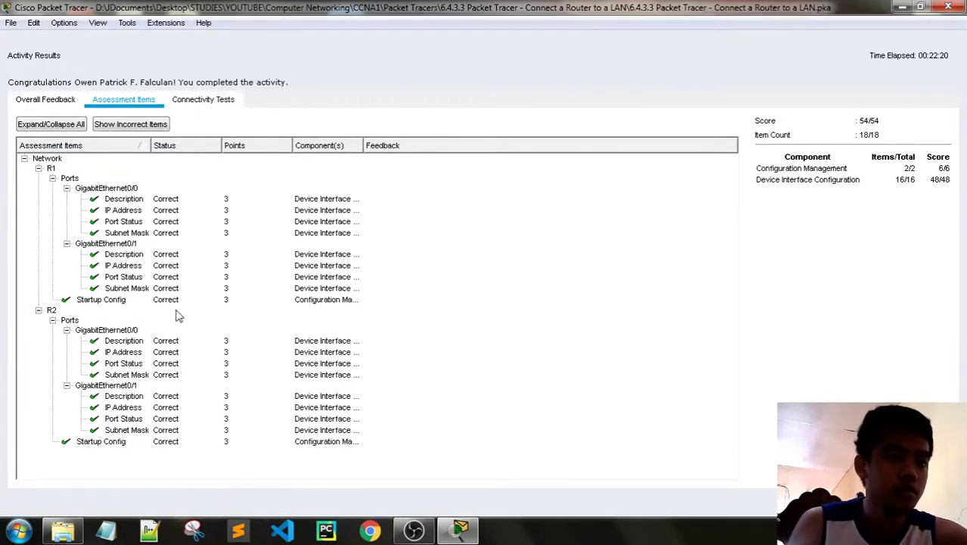